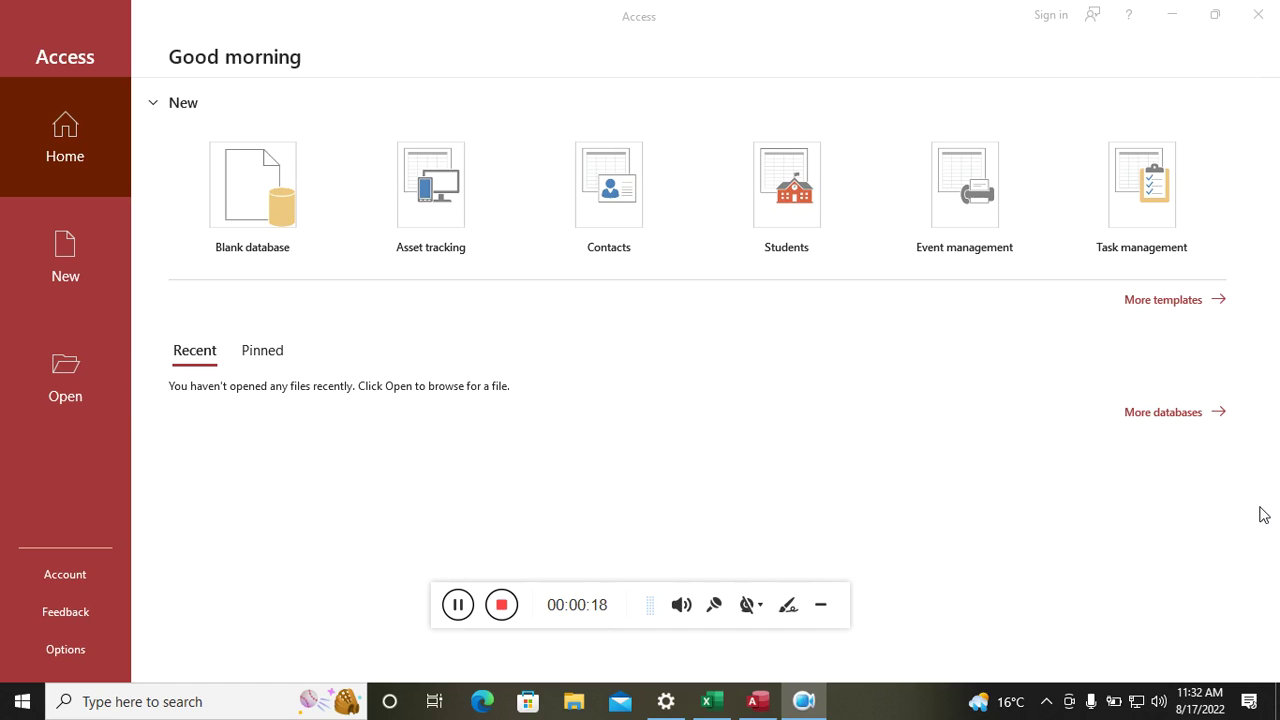
Create a blank database named QUERY CALCULATIONS and store it in the Desktop folder
{"action": "left_click", "coordinate": [237, 206]}
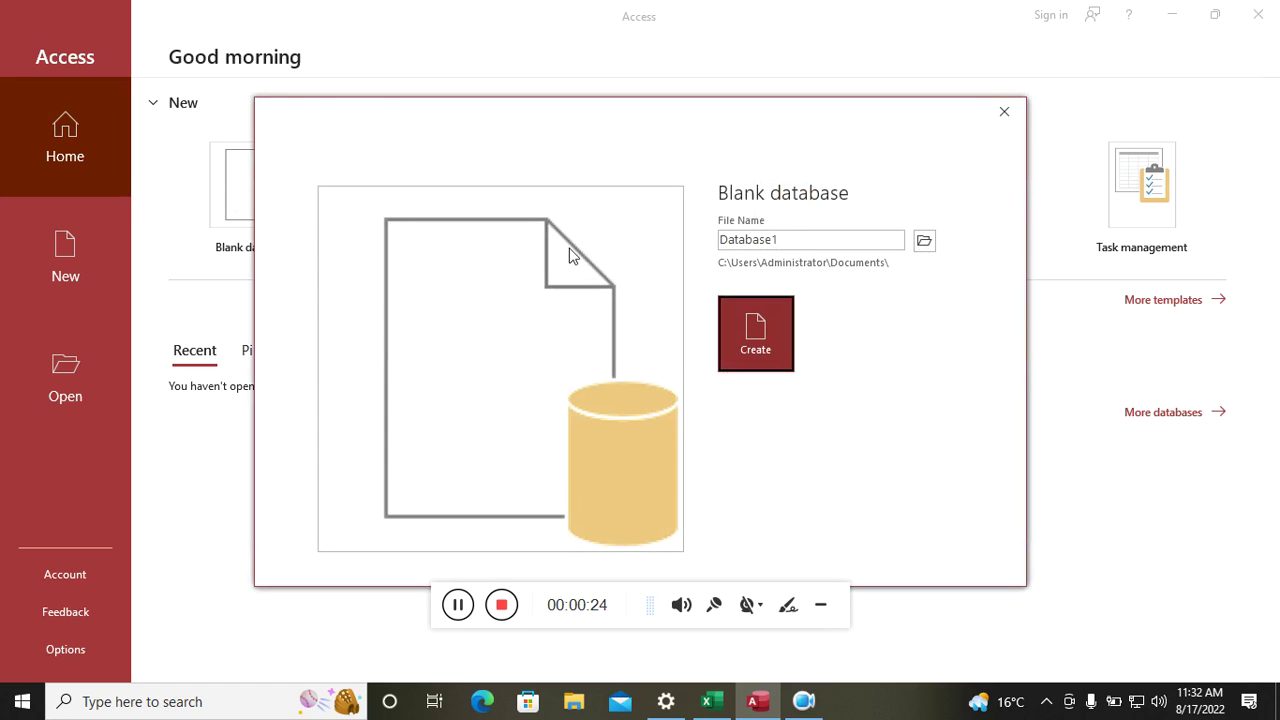
{"action": "double_click", "coordinate": [782, 241]}
{"action": "type", "text": "QUERY "}
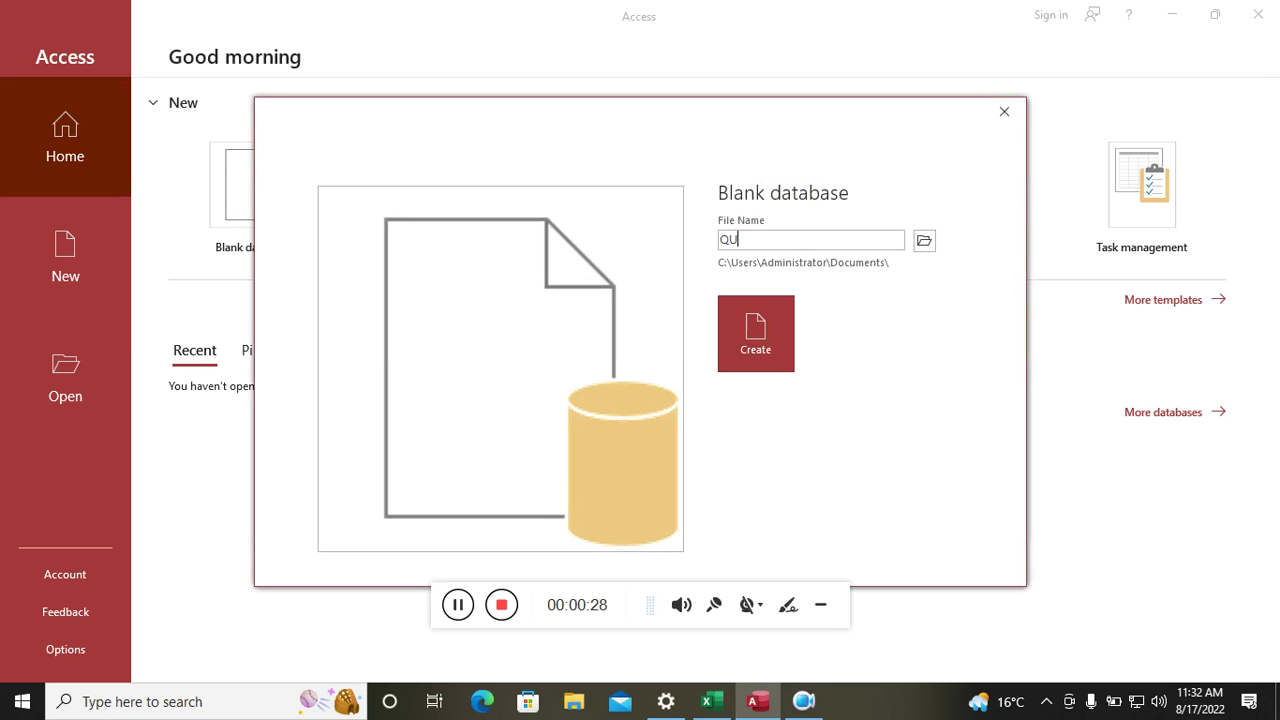
{"action": "type", "text": "CALCULATIONS"}
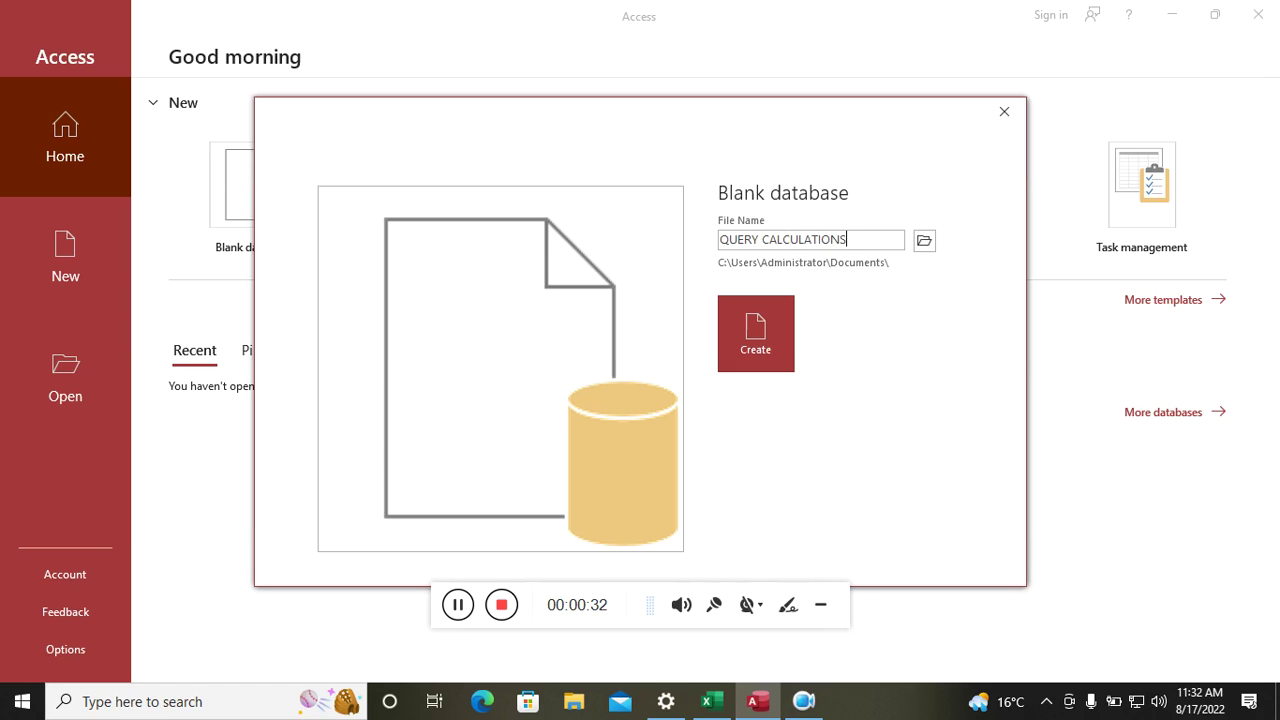
{"action": "left_click", "coordinate": [924, 241]}
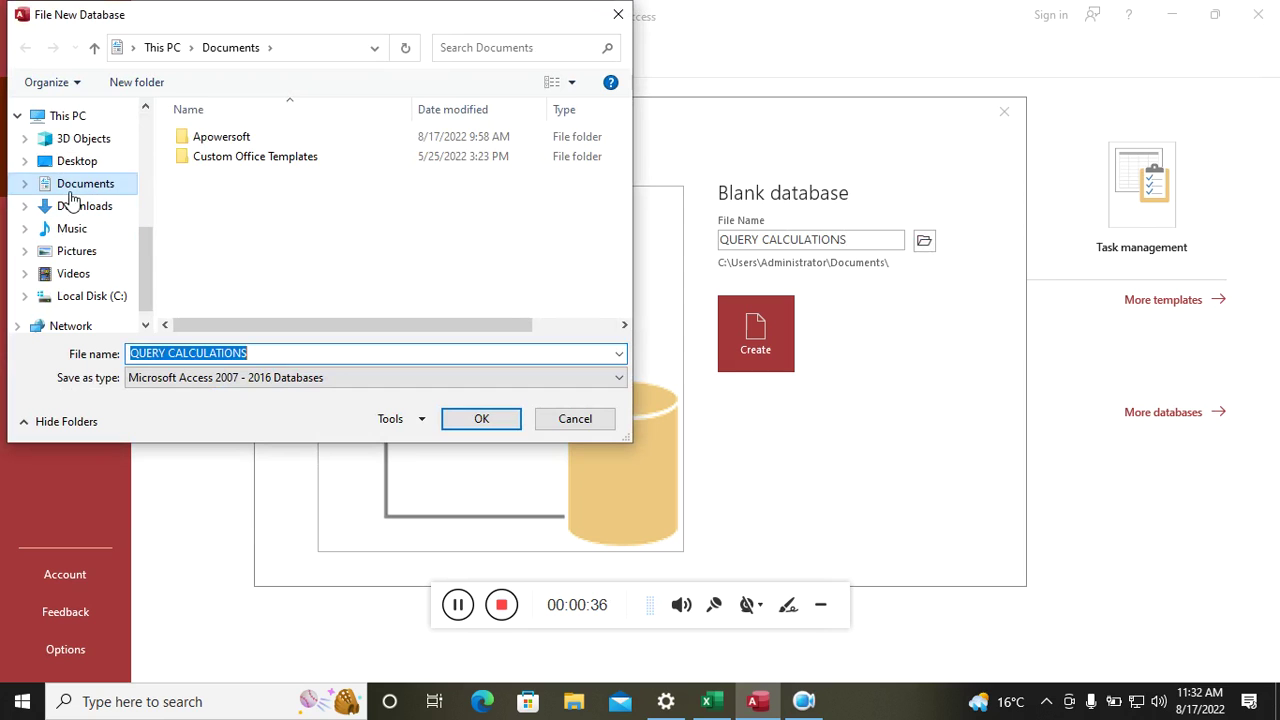
{"action": "left_click", "coordinate": [76, 163]}
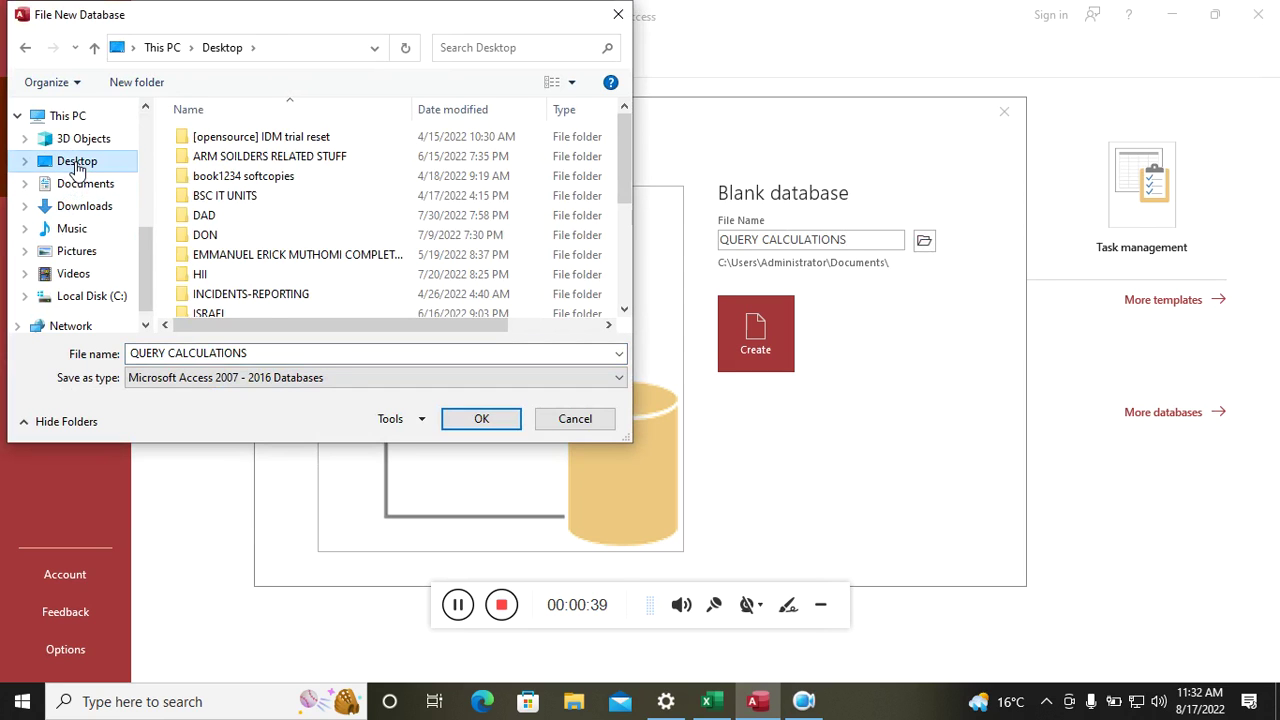
{"action": "left_click", "coordinate": [468, 420]}
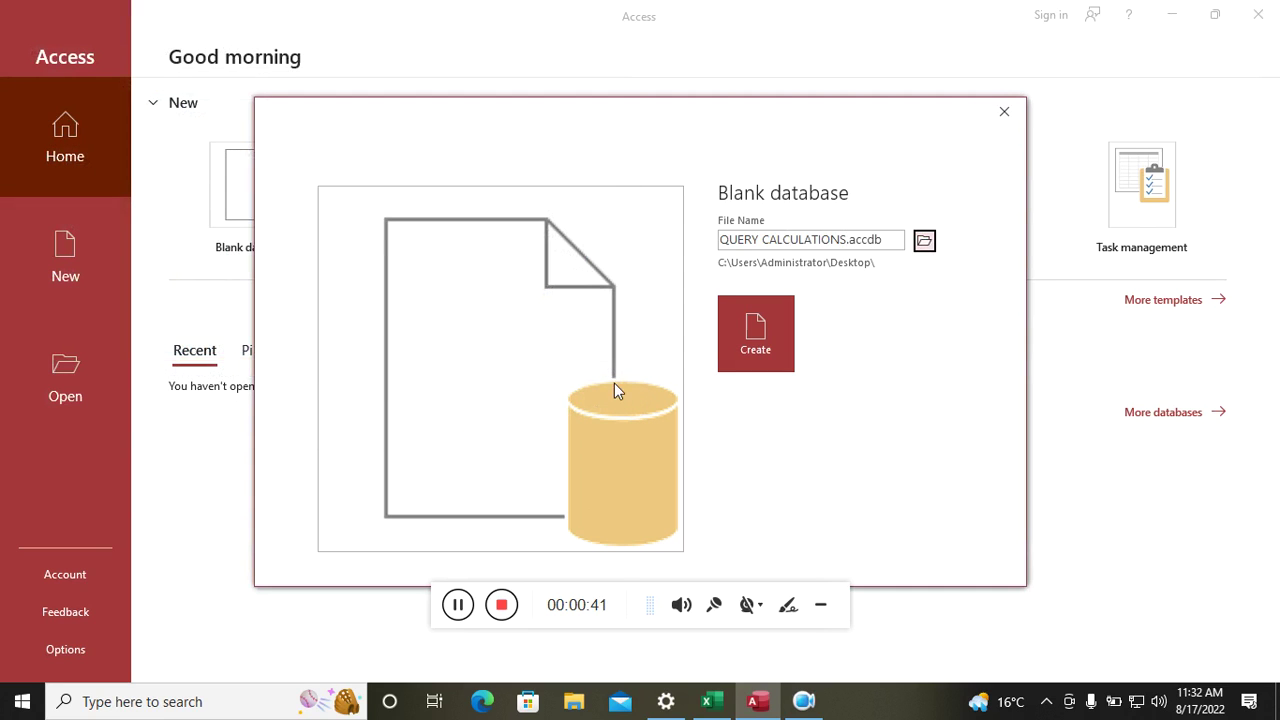
{"action": "left_click", "coordinate": [757, 350]}
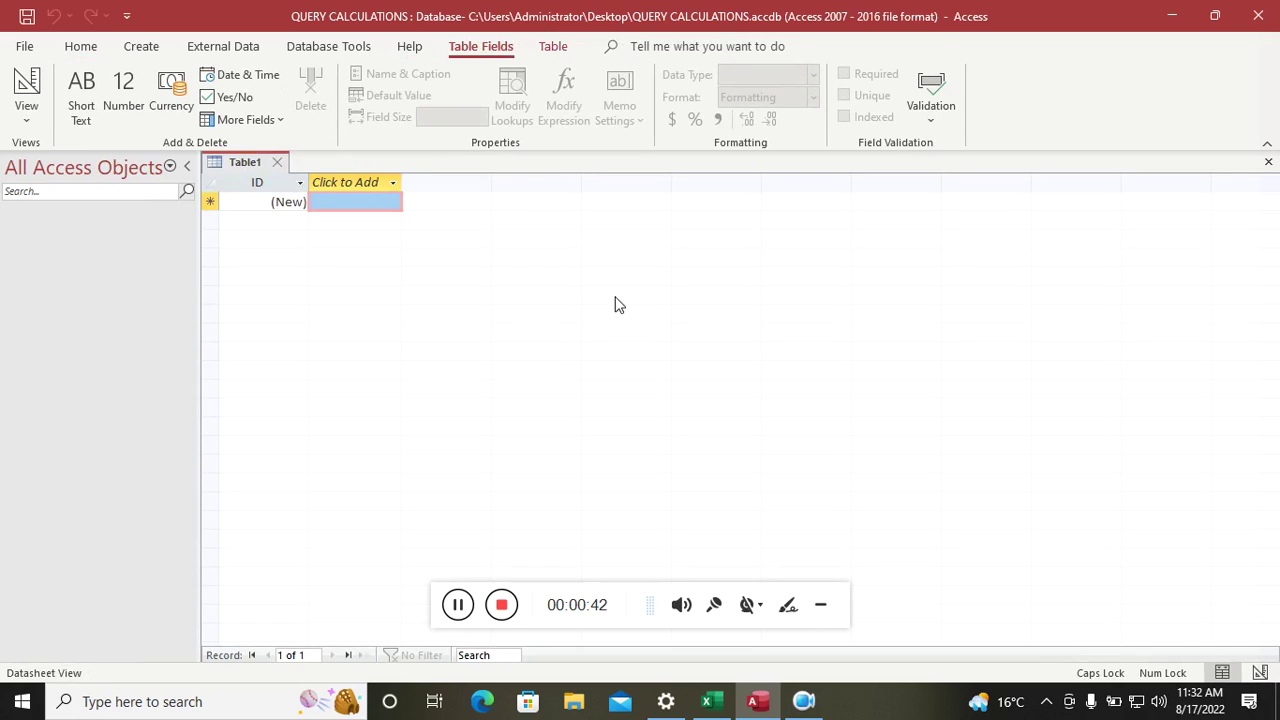
{"action": "left_click_drag", "start_coordinate": [638, 599], "coordinate": [893, 645]}
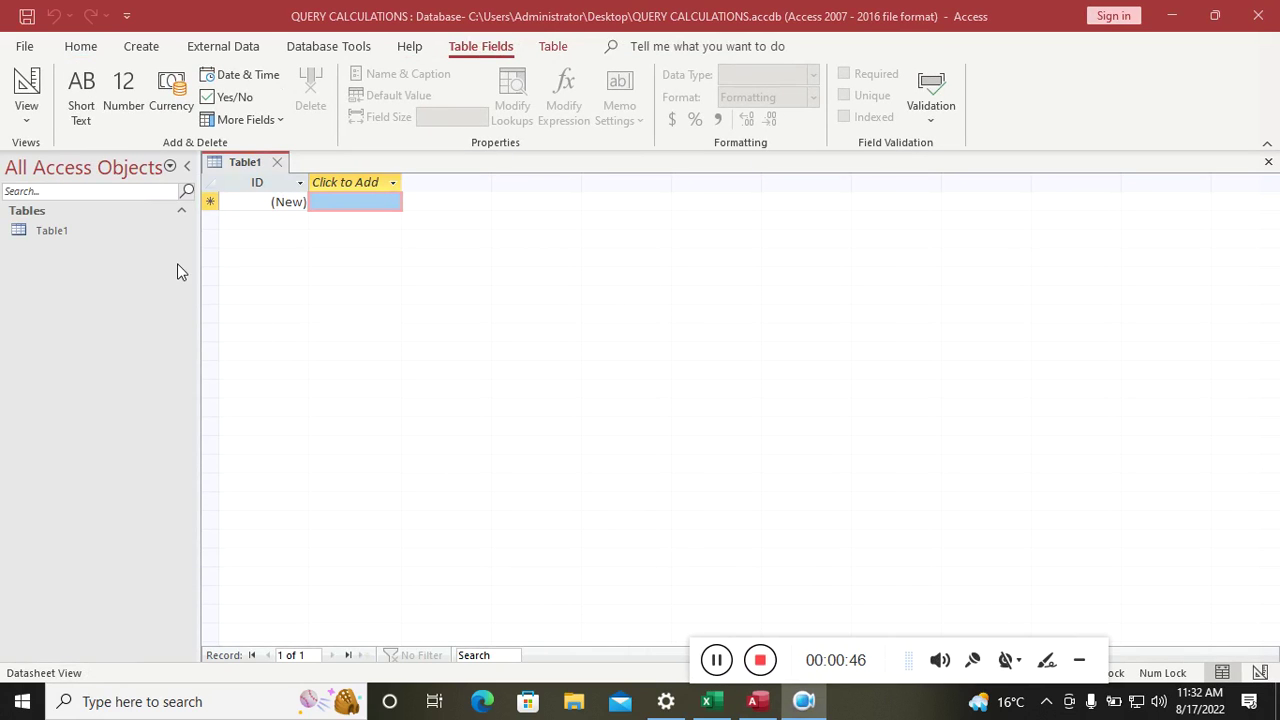
{"action": "left_click", "coordinate": [1259, 506]}
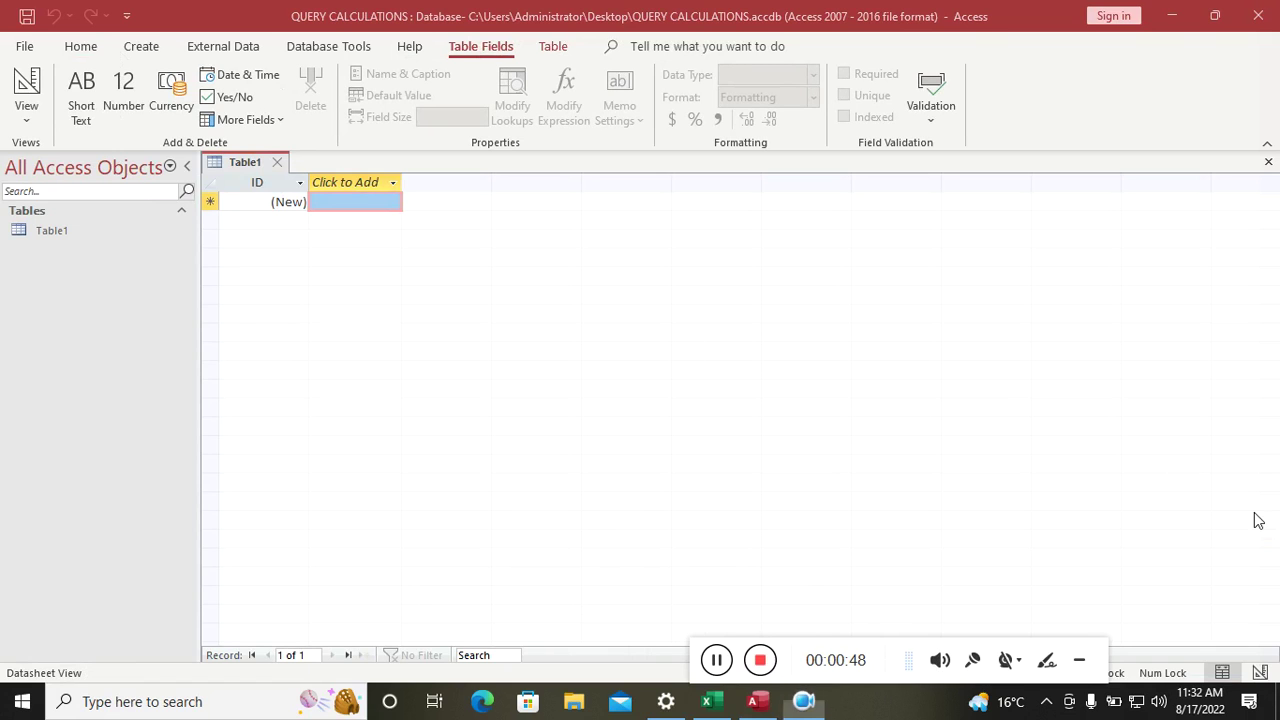
Start a new table in Design view and name its first field ItemName
{"action": "left_click", "coordinate": [140, 48]}
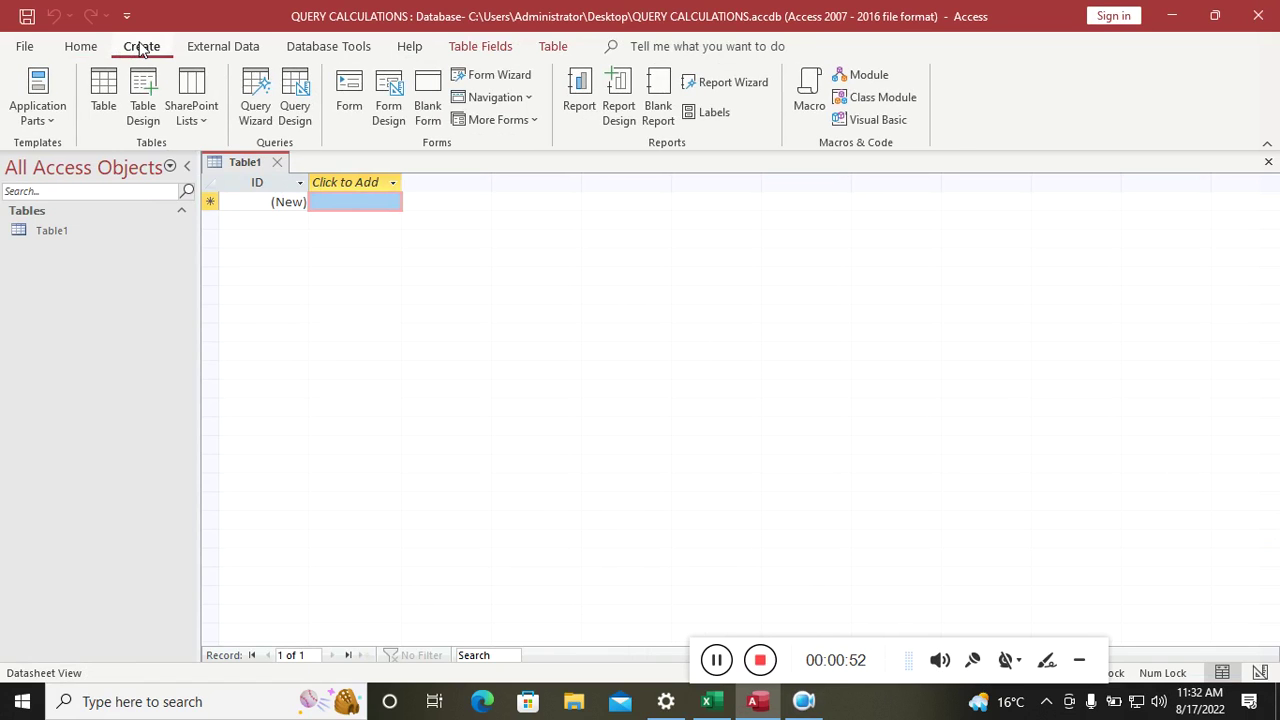
{"action": "left_click", "coordinate": [143, 110]}
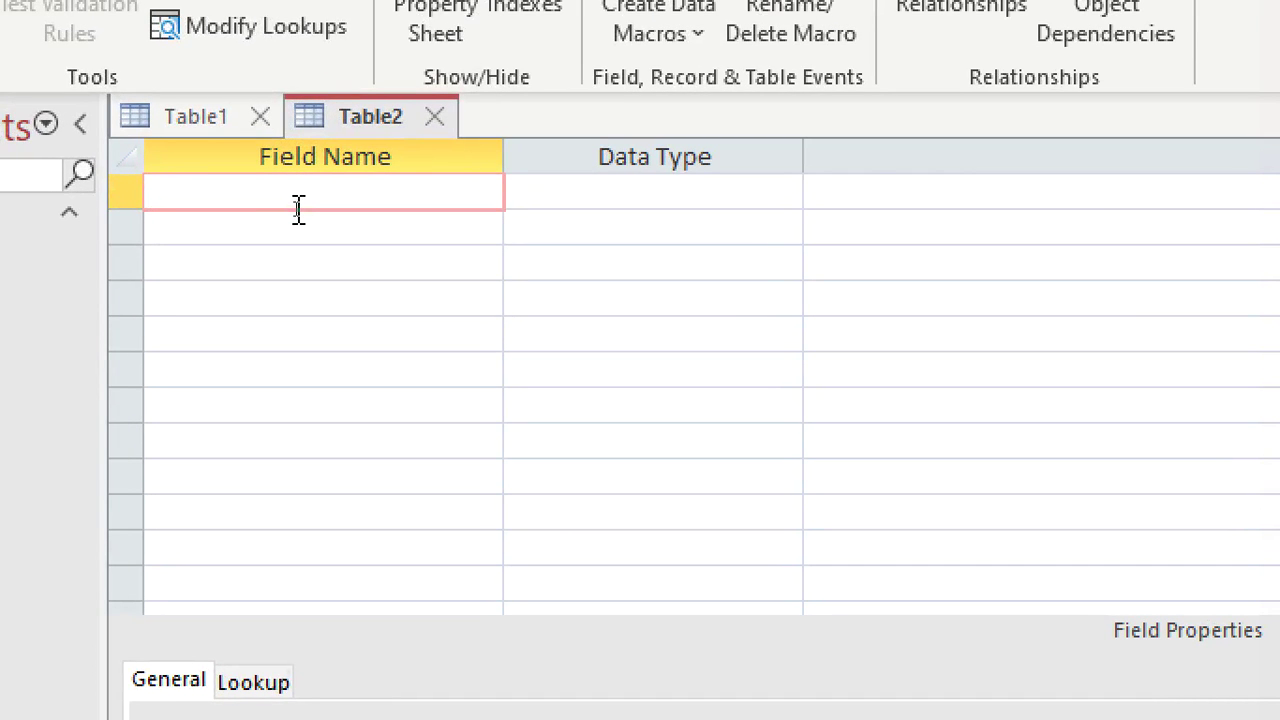
{"action": "type", "text": "ItemNAME"}
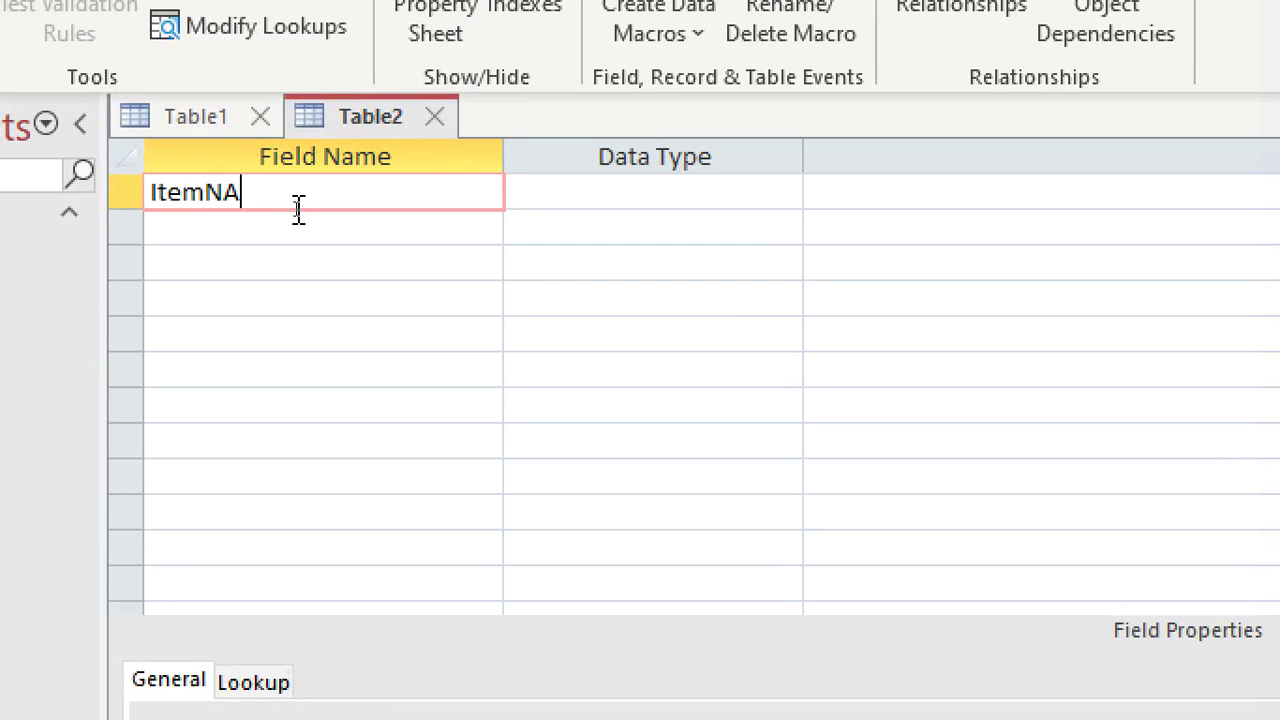
{"action": "key", "text": "BackSpace"}
{"action": "key", "text": "BackSpace"}
{"action": "key", "text": "BackSpace"}
{"action": "type", "text": "ame"}
{"action": "left_click", "coordinate": [259, 229]}
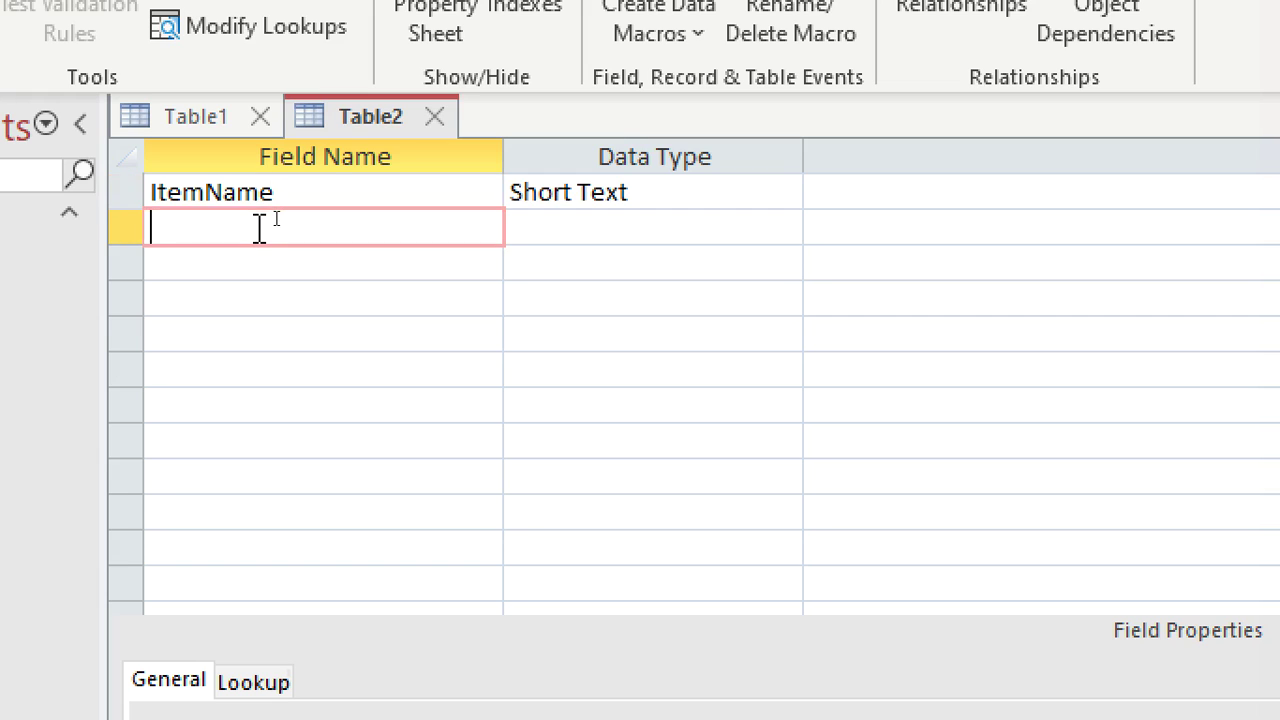
Rename the table's first field to ItemCode
{"action": "type", "text": "Item"}
{"action": "key", "text": "BackSpace"}
{"action": "key", "text": "BackSpace"}
{"action": "key", "text": "BackSpace"}
{"action": "key", "text": "BackSpace"}
{"action": "left_click", "coordinate": [387, 183]}
{"action": "key", "text": "BackSpace"}
{"action": "key", "text": "BackSpace"}
{"action": "key", "text": "BackSpace"}
{"action": "key", "text": "BackSpace"}
{"action": "type", "text": "c"}
{"action": "key", "text": "BackSpace"}
{"action": "type", "text": "Code"}
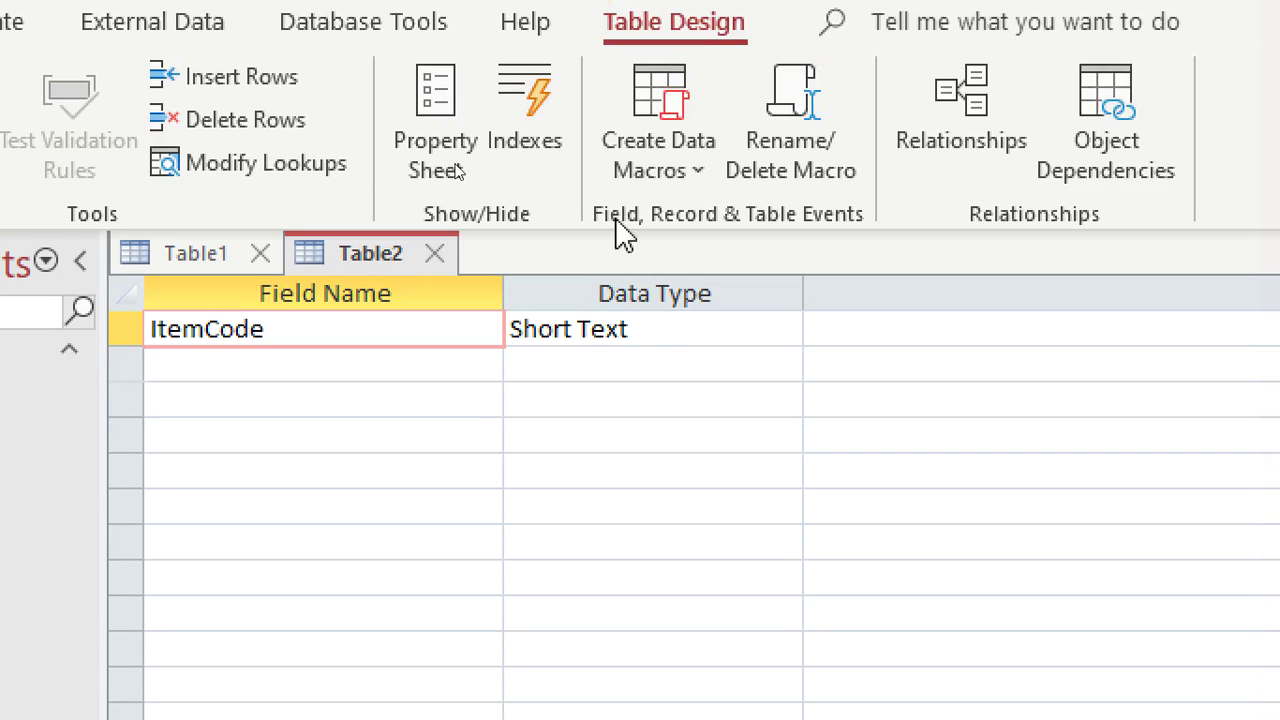
Set the ItemCode field's data type to AutoNumber and make it the primary key
{"action": "double_click", "coordinate": [663, 333]}
{"action": "type", "text": "a"}
{"action": "right_click", "coordinate": [662, 330]}
{"action": "left_click", "coordinate": [700, 345]}
Add the fields ItemName, sellingPrice and buyingPrice below ItemCode
{"action": "left_click", "coordinate": [390, 368]}
{"action": "type", "text": "ItemName"}
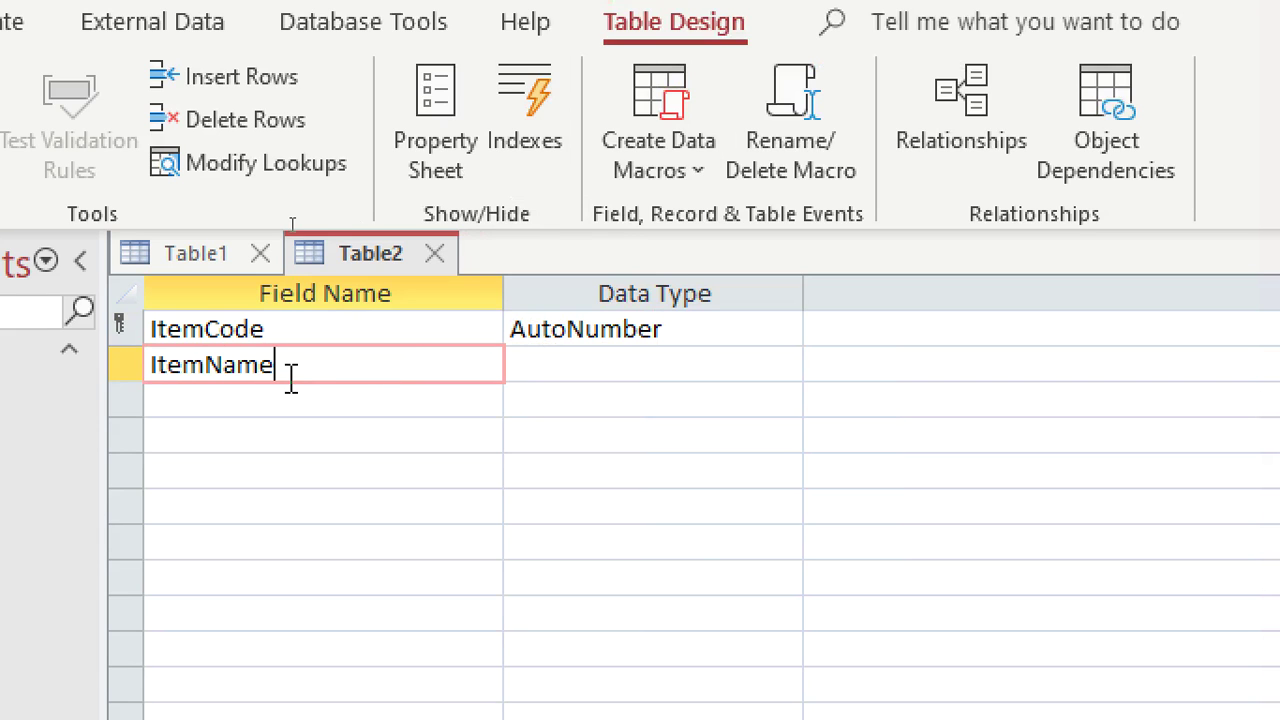
{"action": "left_click", "coordinate": [226, 409]}
{"action": "type", "text": "sellingPrice"}
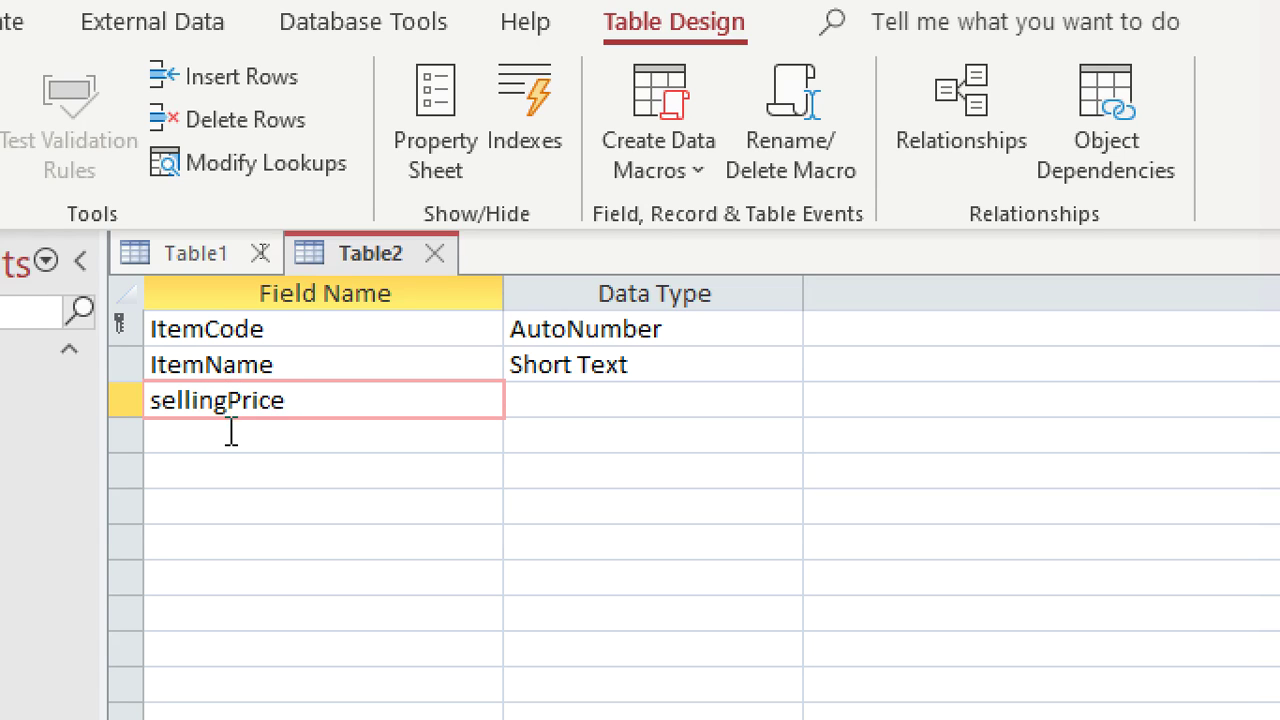
{"action": "left_click", "coordinate": [230, 431]}
{"action": "type", "text": "B"}
{"action": "key", "text": "BackSpace"}
{"action": "type", "text": "buy"}
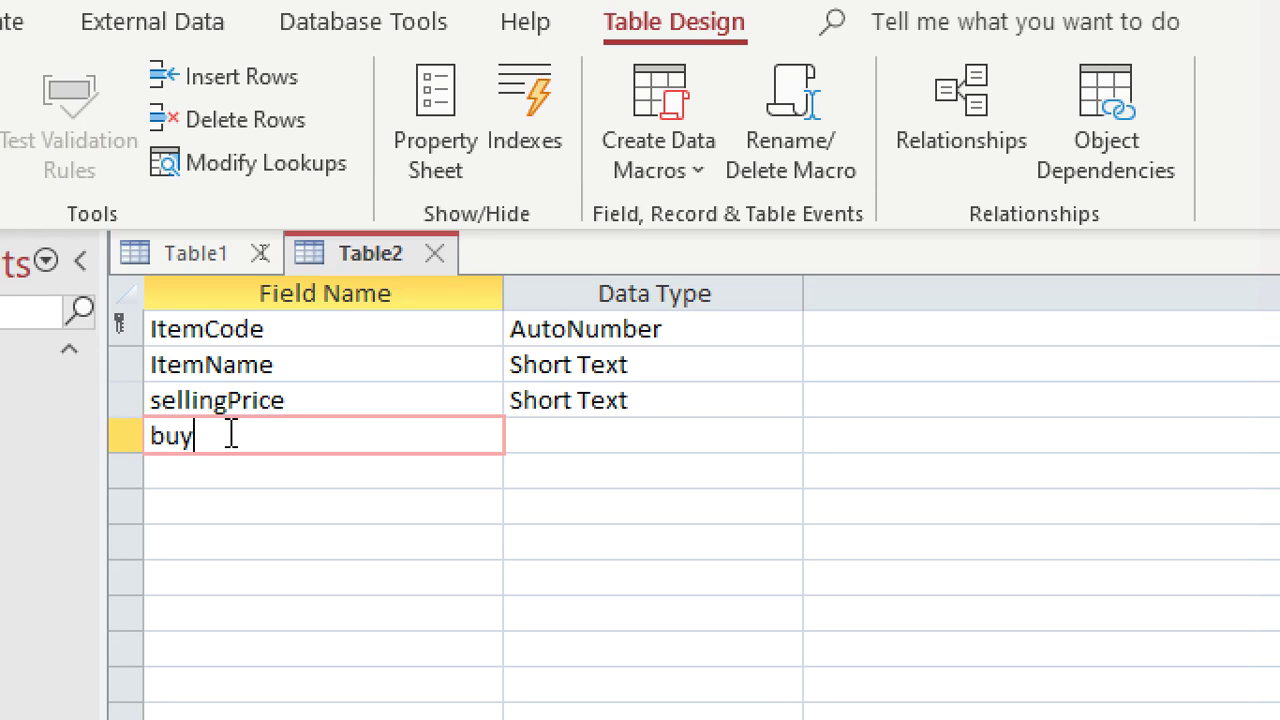
{"action": "type", "text": "ingPrice"}
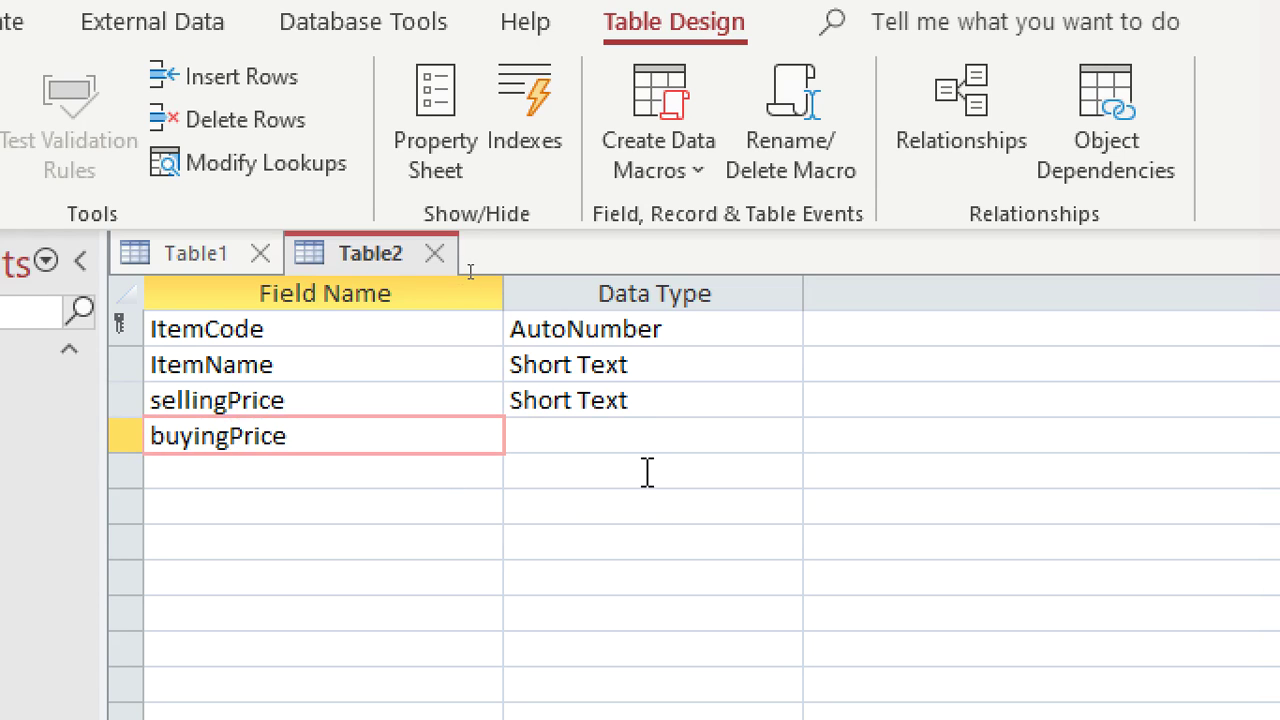
{"action": "key", "text": "Tab"}
Add the fields QtySold and QtyBought below buyingPrice
{"action": "left_click", "coordinate": [360, 480]}
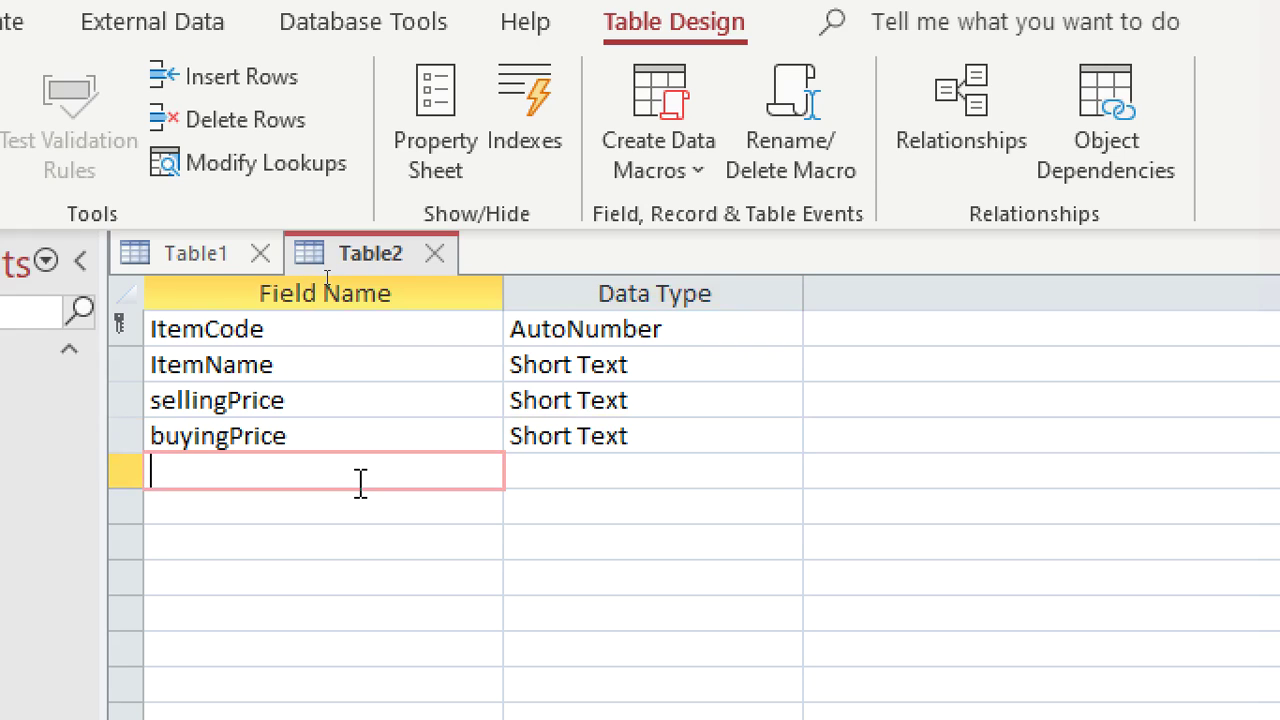
{"action": "type", "text": "QtySold"}
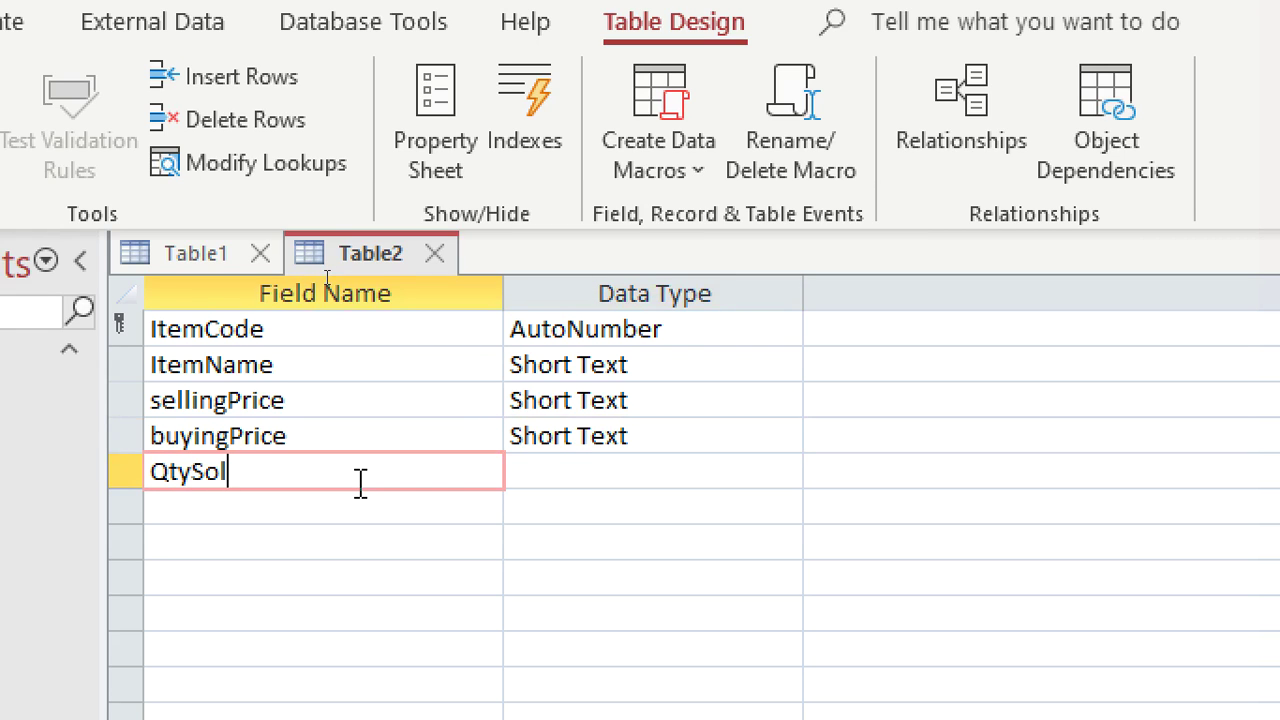
{"action": "left_click", "coordinate": [290, 511]}
{"action": "type", "text": "Qty"}
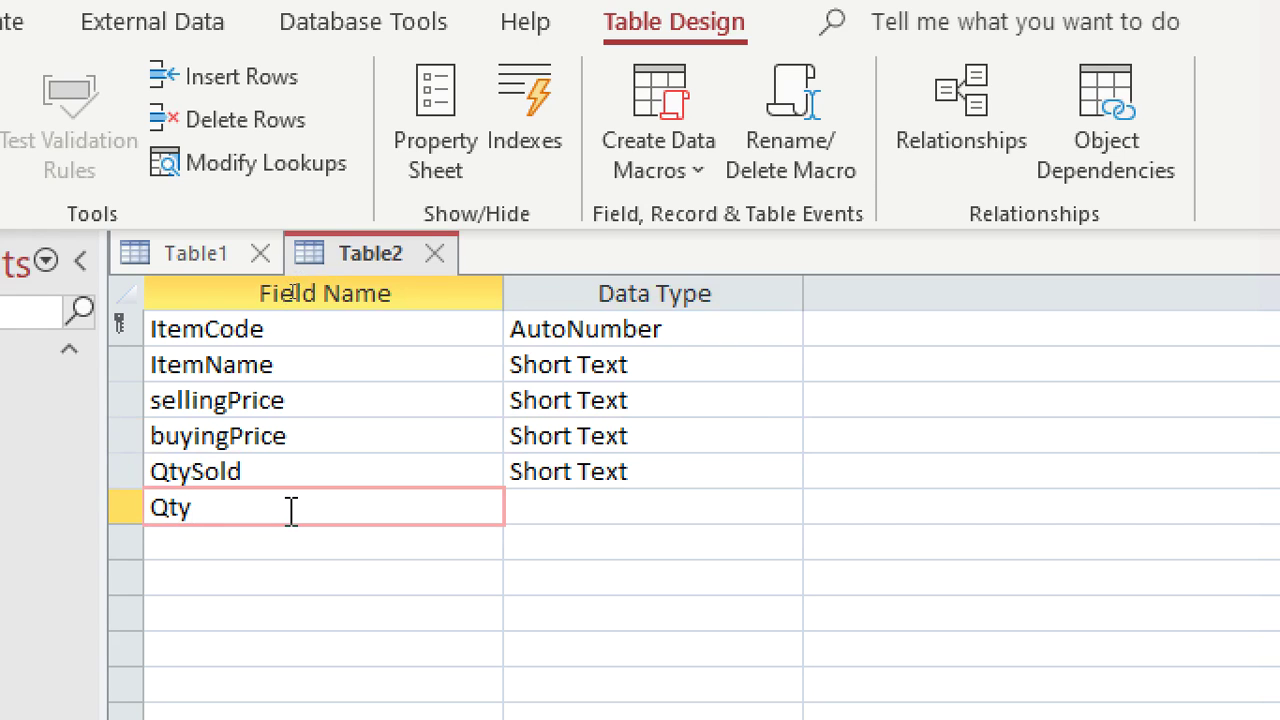
{"action": "type", "text": "Bought"}
{"action": "left_click", "coordinate": [233, 550]}
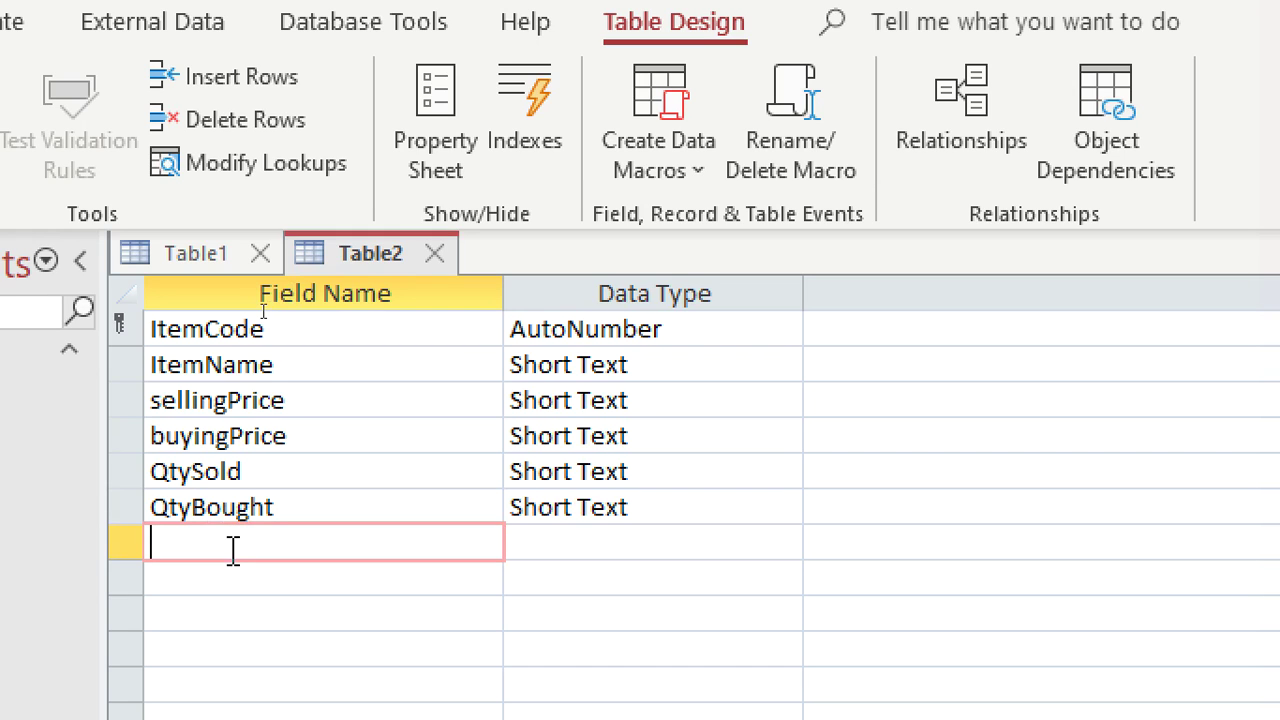
Set the data type of the sellingPrice and buyingPrice fields to Currency
{"action": "double_click", "coordinate": [660, 411]}
{"action": "type", "text": "currency"}
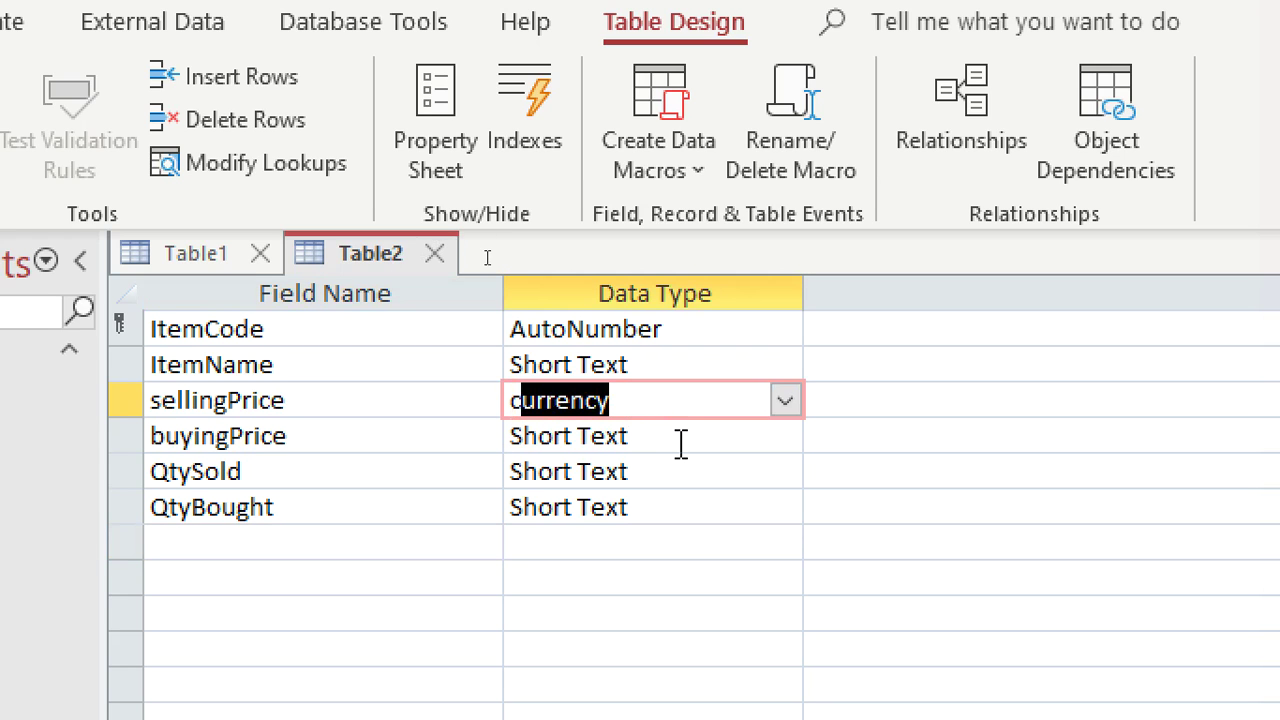
{"action": "double_click", "coordinate": [684, 445]}
{"action": "type", "text": "currency"}
Set the data type of the QtySold and QtyBought fields to Number
{"action": "double_click", "coordinate": [683, 471]}
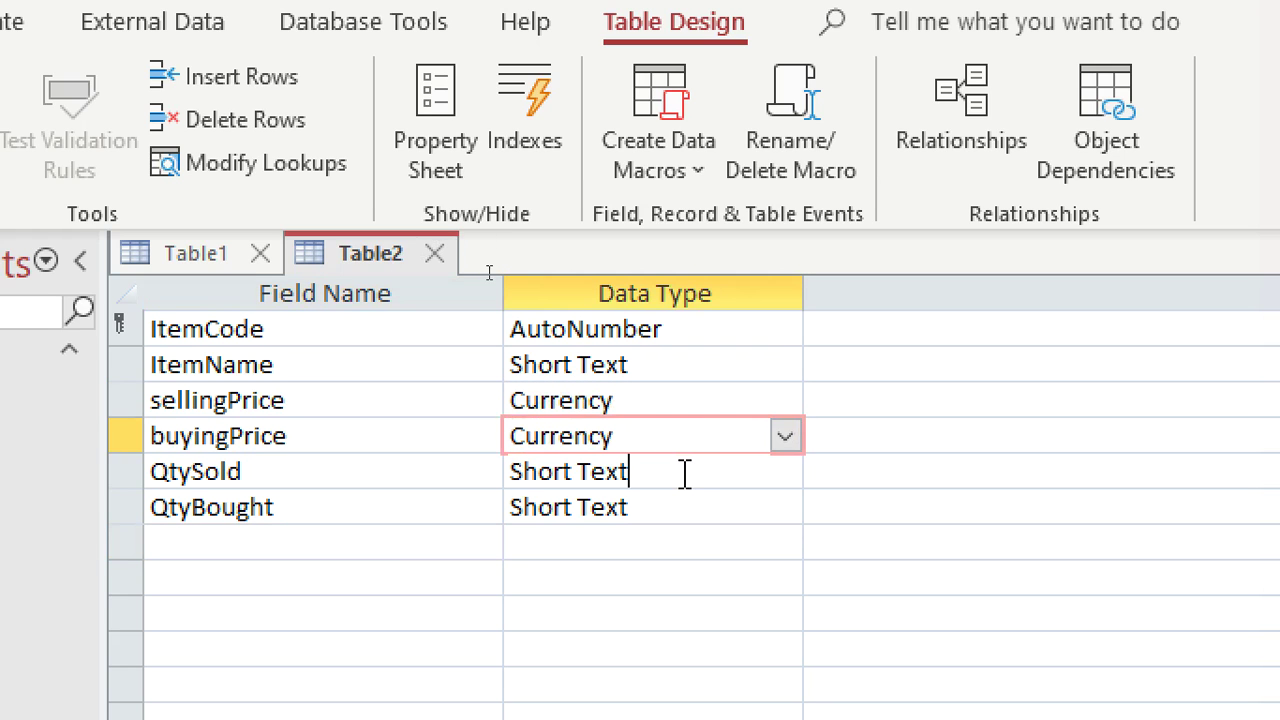
{"action": "type", "text": "n"}
{"action": "double_click", "coordinate": [688, 508]}
{"action": "type", "text": "n"}
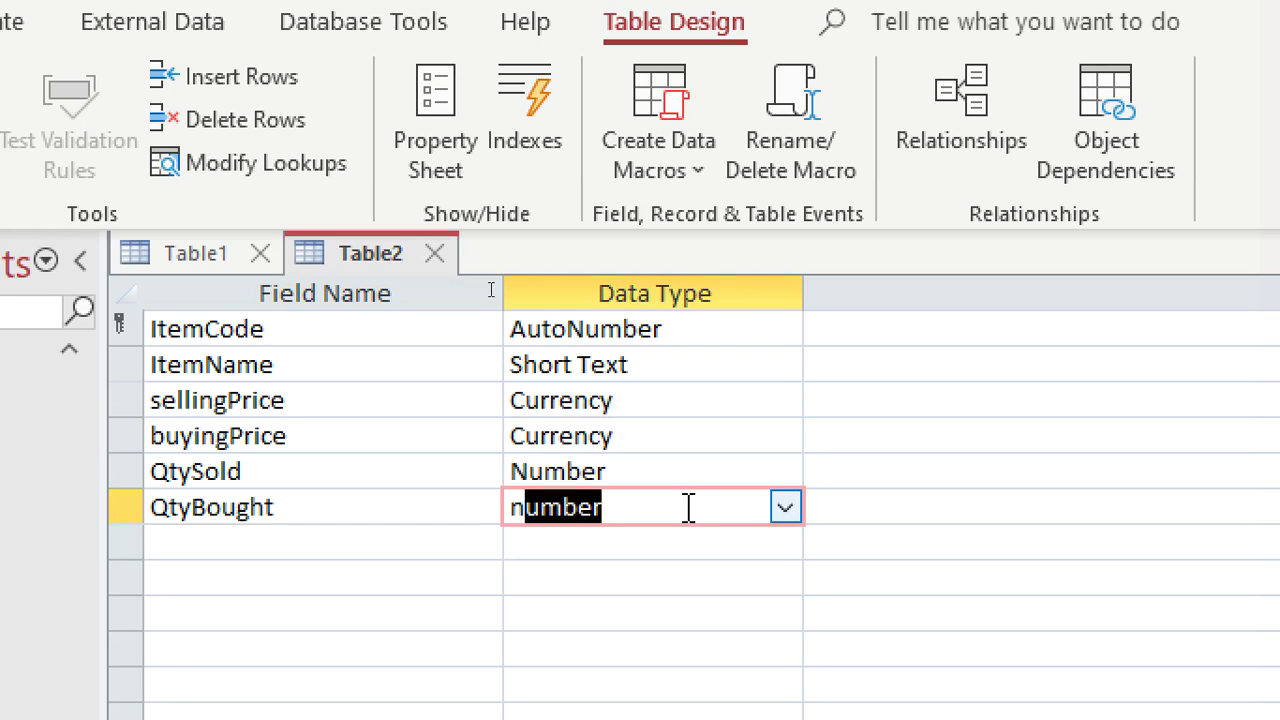
Save the table under the name "items sold" and close all open tables
{"action": "key", "text": "ctrl+s"}
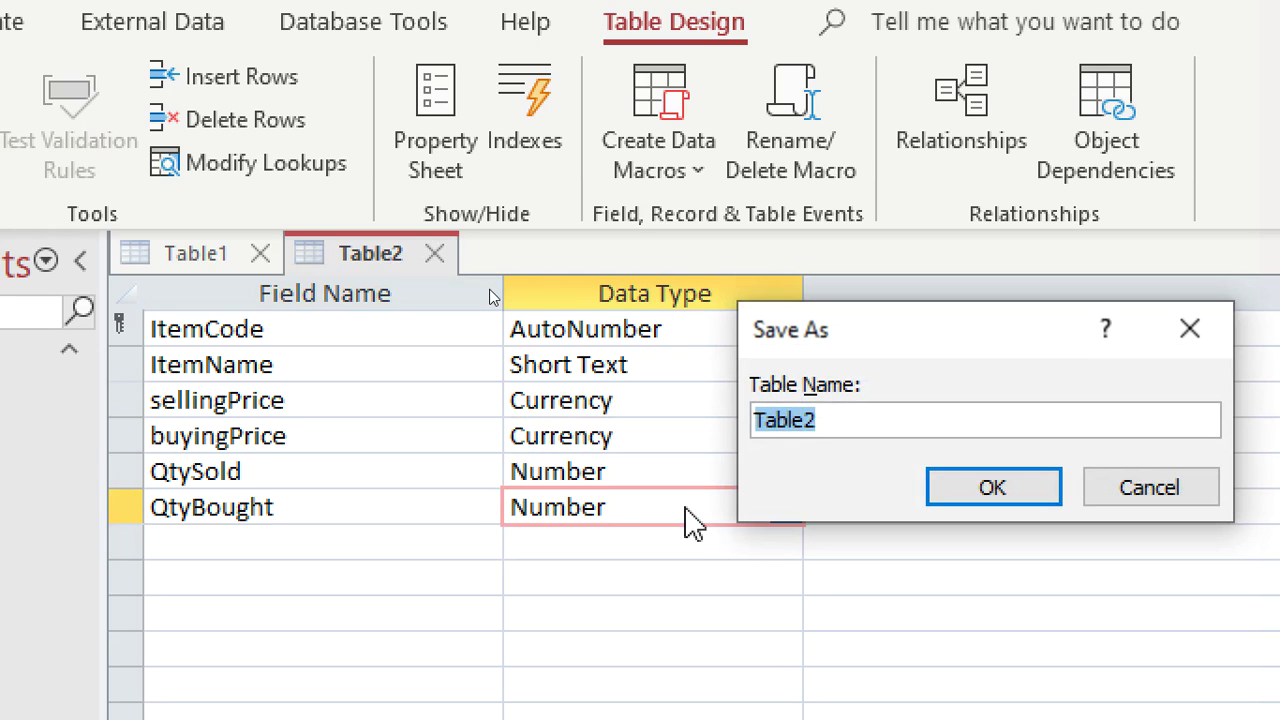
{"action": "type", "text": "item"}
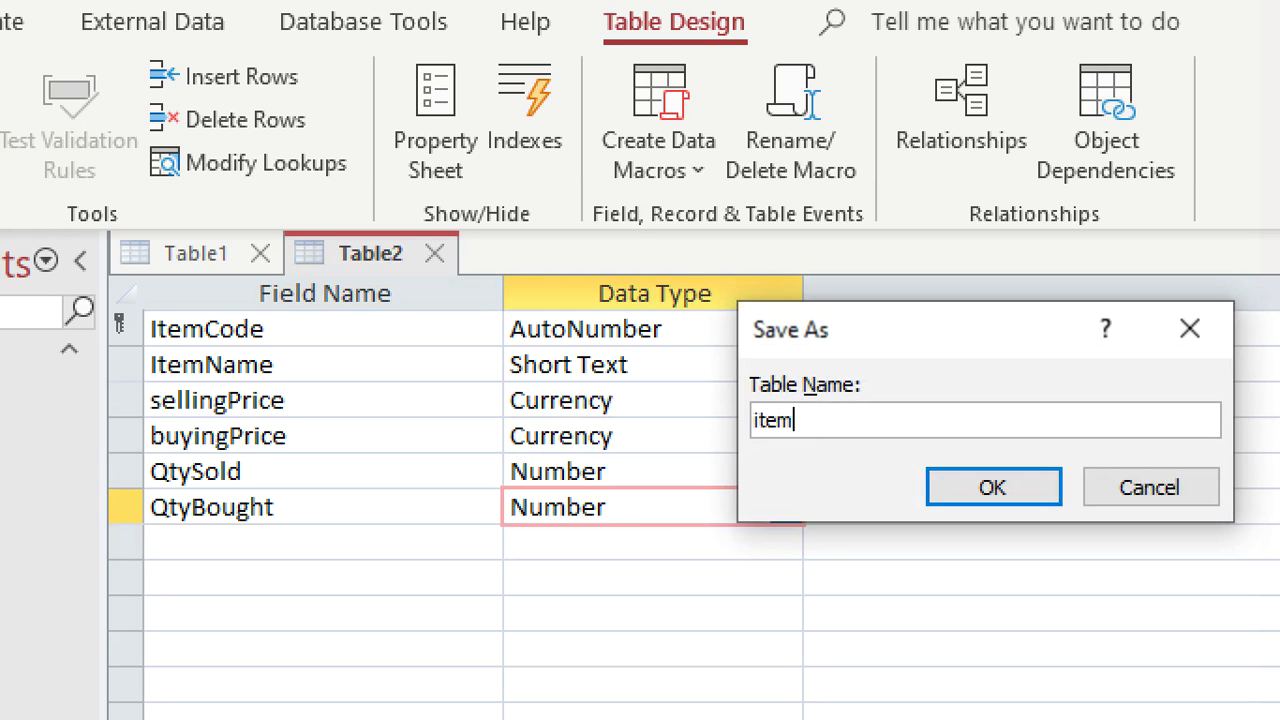
{"action": "type", "text": "s sold"}
{"action": "key", "text": "Return"}
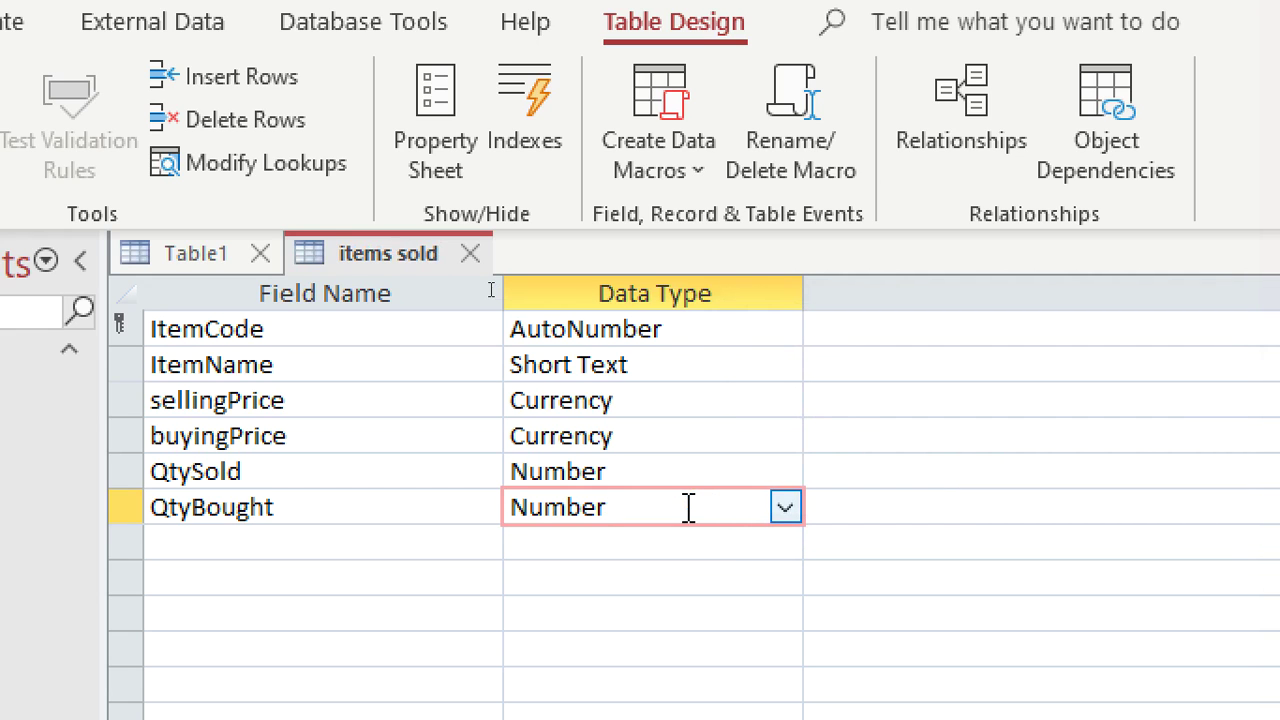
{"action": "right_click", "coordinate": [371, 262]}
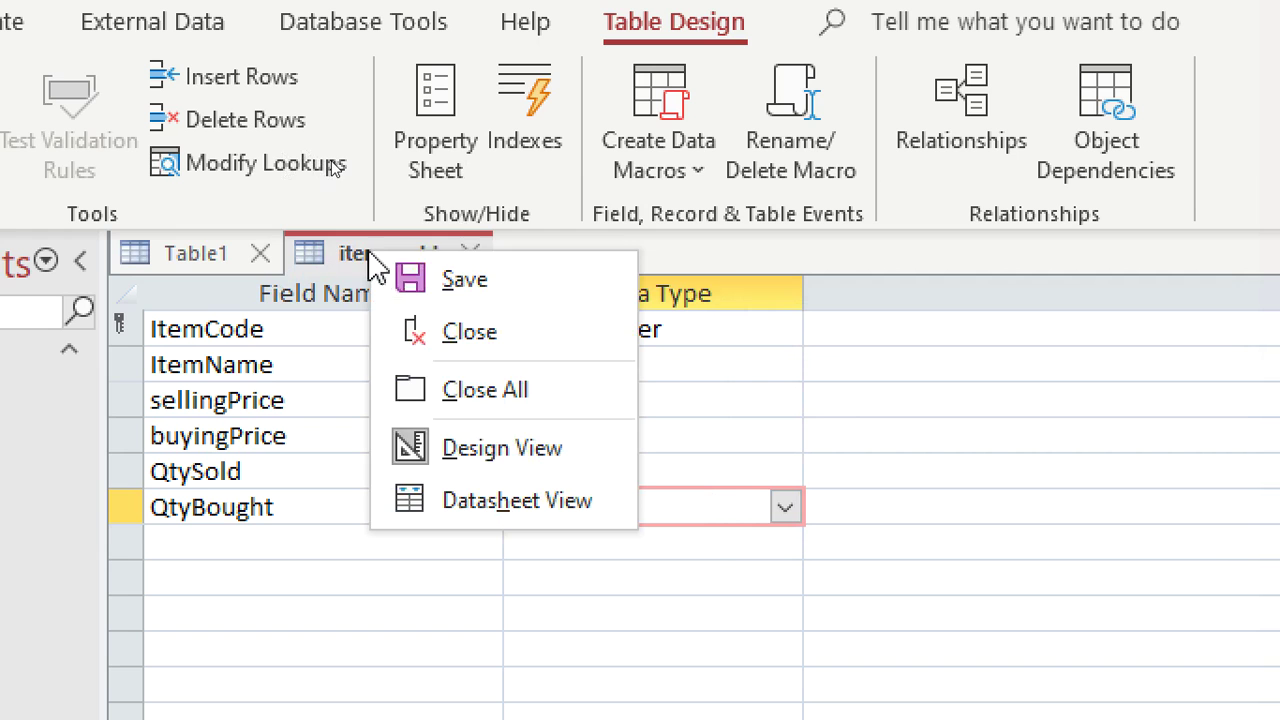
{"action": "left_click", "coordinate": [488, 389]}
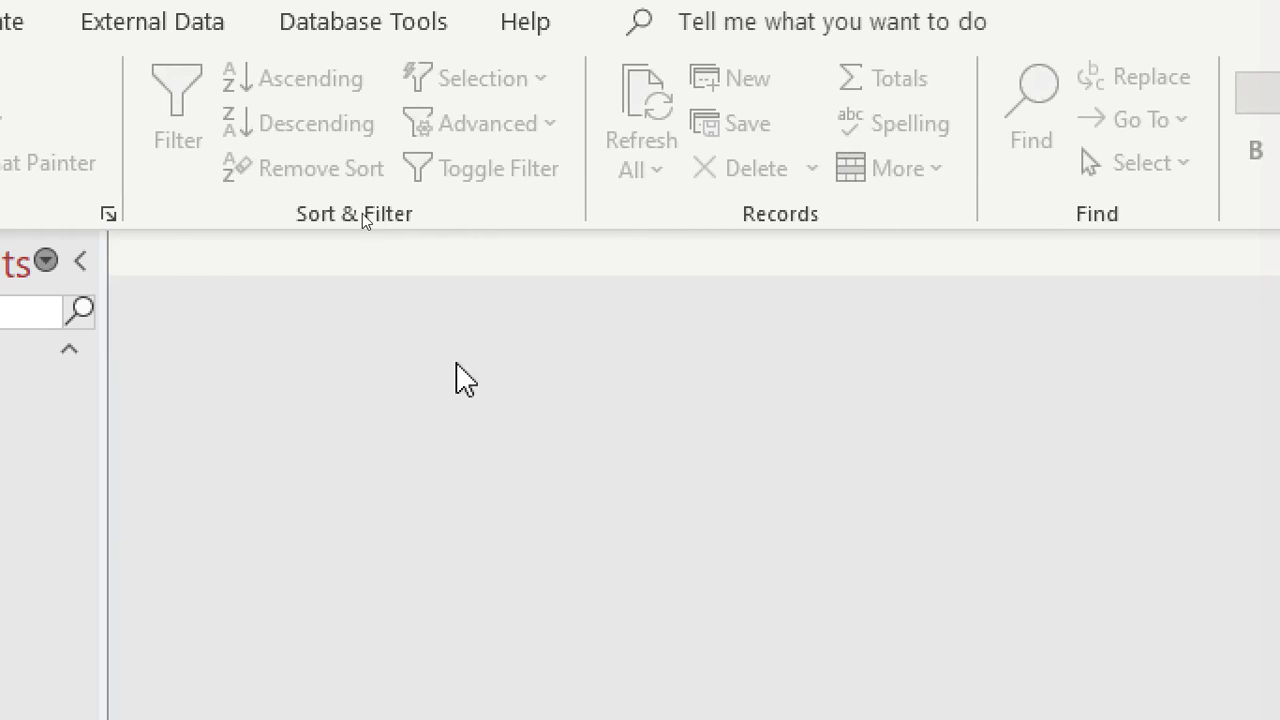
Start a new query in Design view with the items sold table and enlarge its field list to show all fields
{"action": "left_click", "coordinate": [245, 93]}
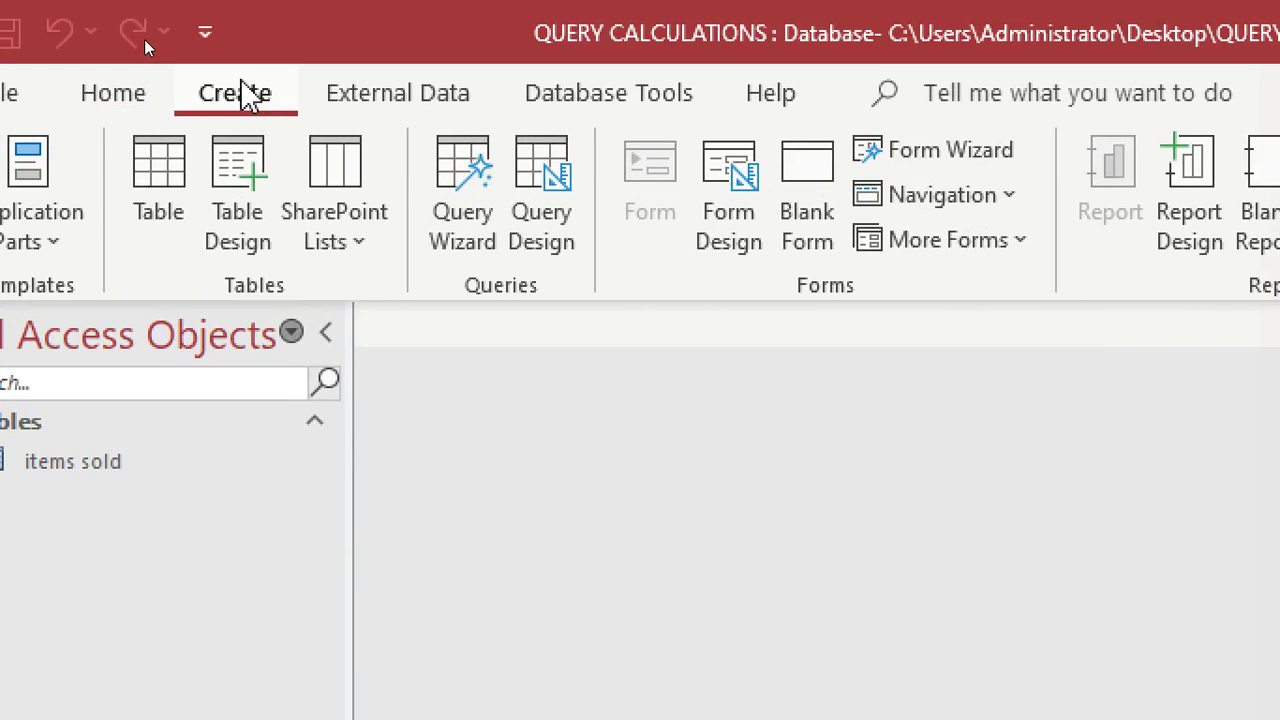
{"action": "left_click", "coordinate": [534, 243]}
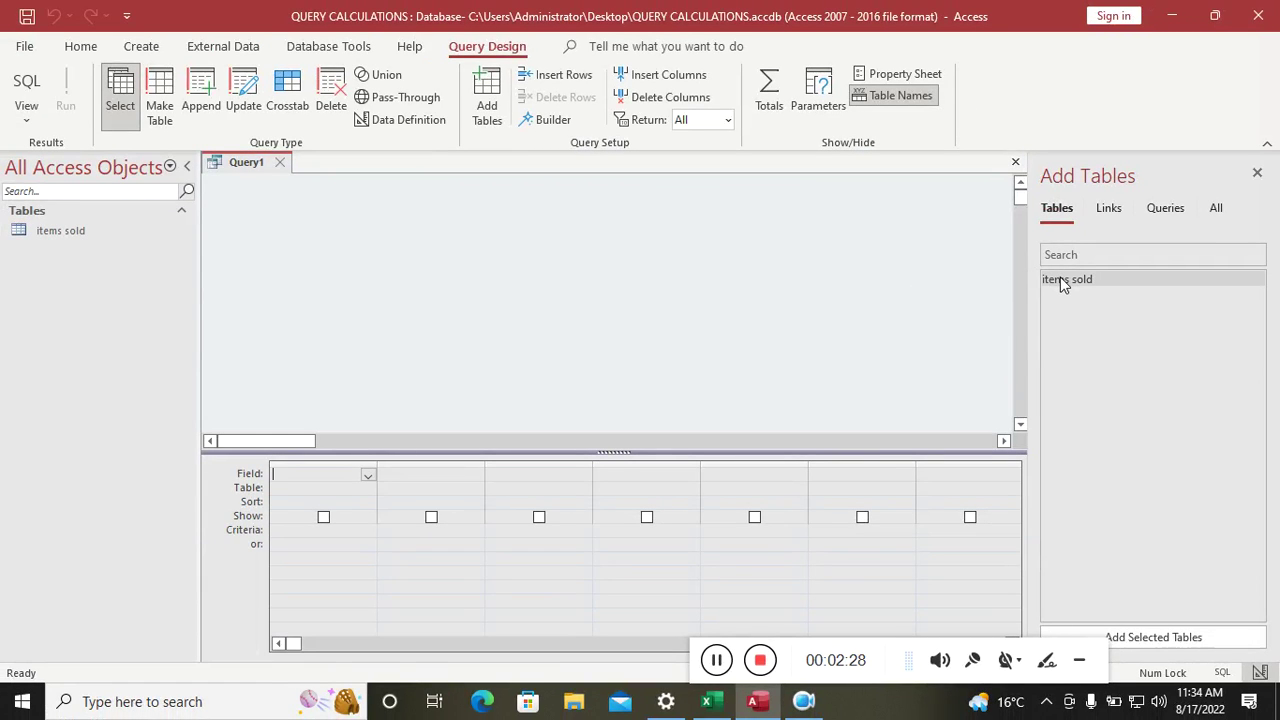
{"action": "double_click", "coordinate": [1063, 281]}
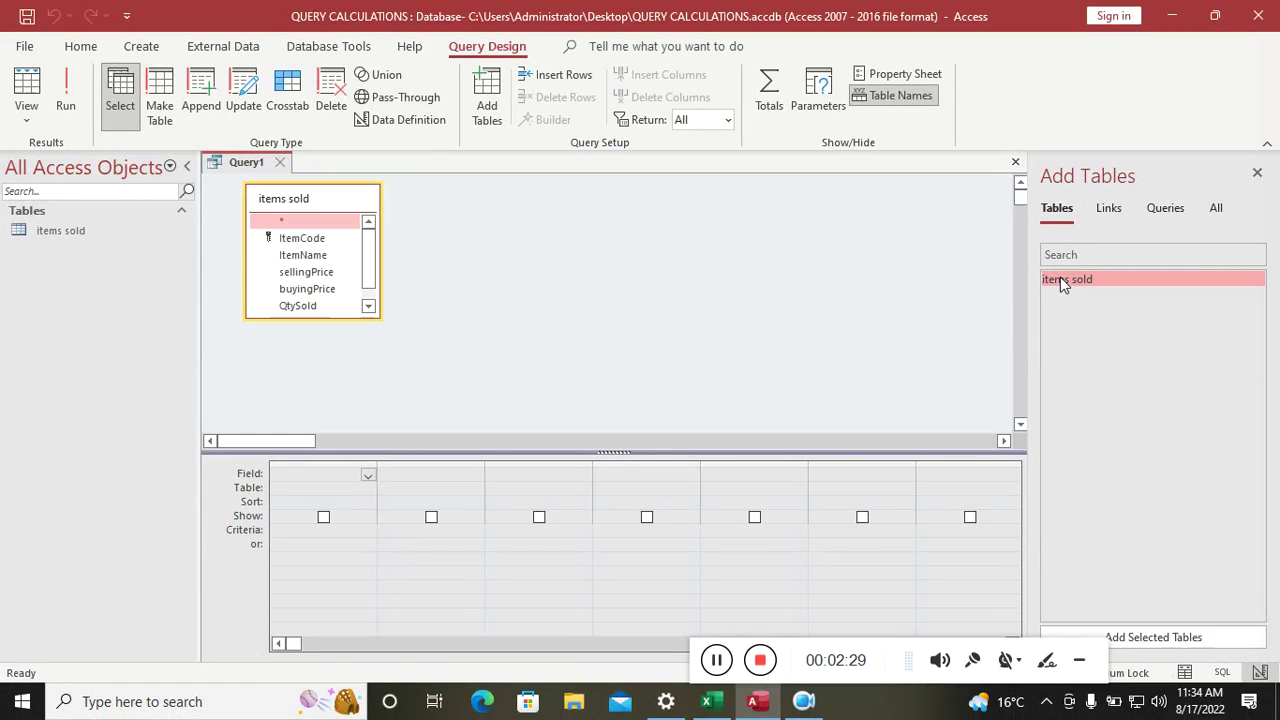
{"action": "left_click", "coordinate": [1257, 173]}
{"action": "left_click_drag", "start_coordinate": [375, 318], "coordinate": [375, 408]}
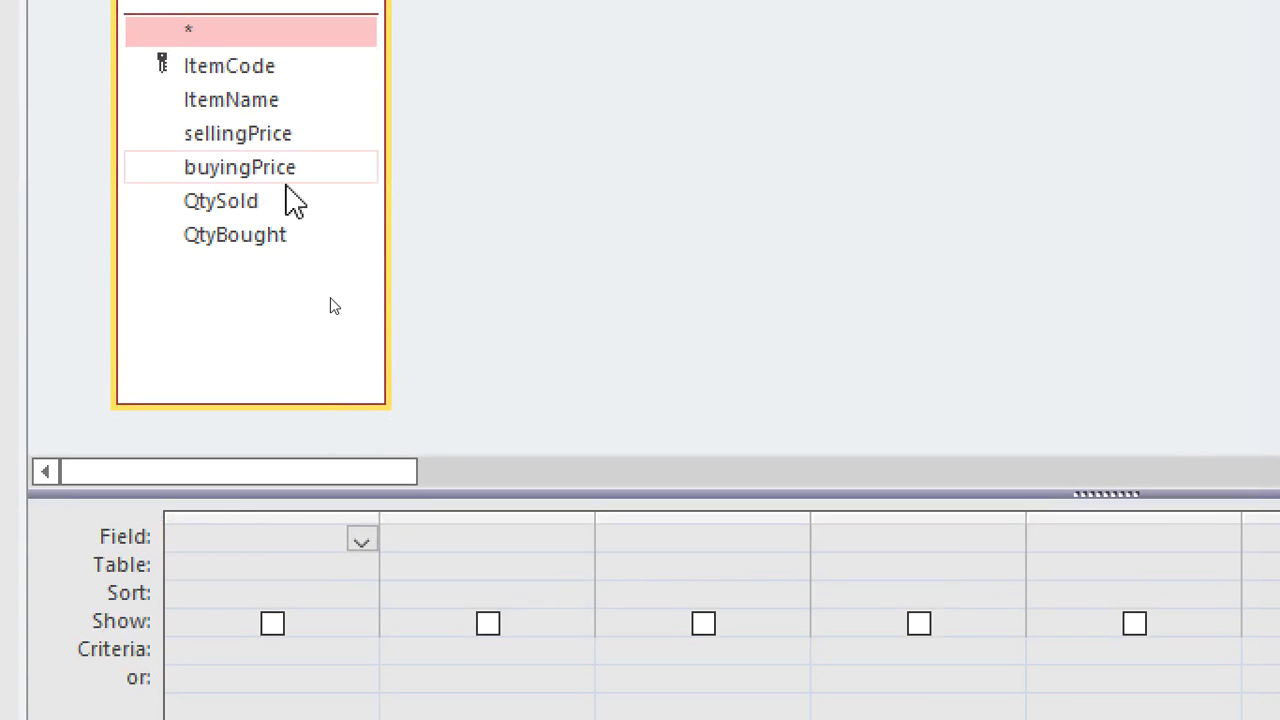
Add the ItemCode, ItemName, sellingPrice, buyingPrice, QtySold and QtyBought fields of the items sold table to the query grid
{"action": "double_click", "coordinate": [258, 70]}
{"action": "double_click", "coordinate": [245, 102]}
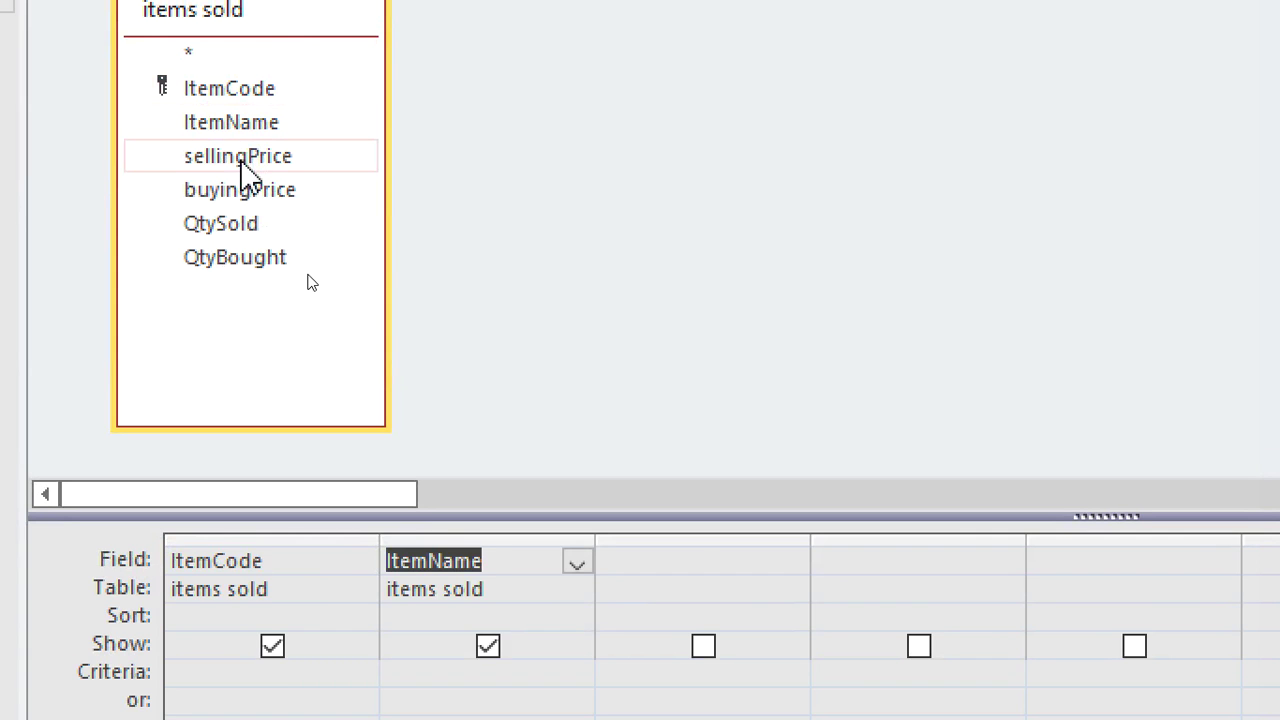
{"action": "double_click", "coordinate": [244, 160]}
{"action": "left_click", "coordinate": [262, 195]}
{"action": "double_click", "coordinate": [262, 198]}
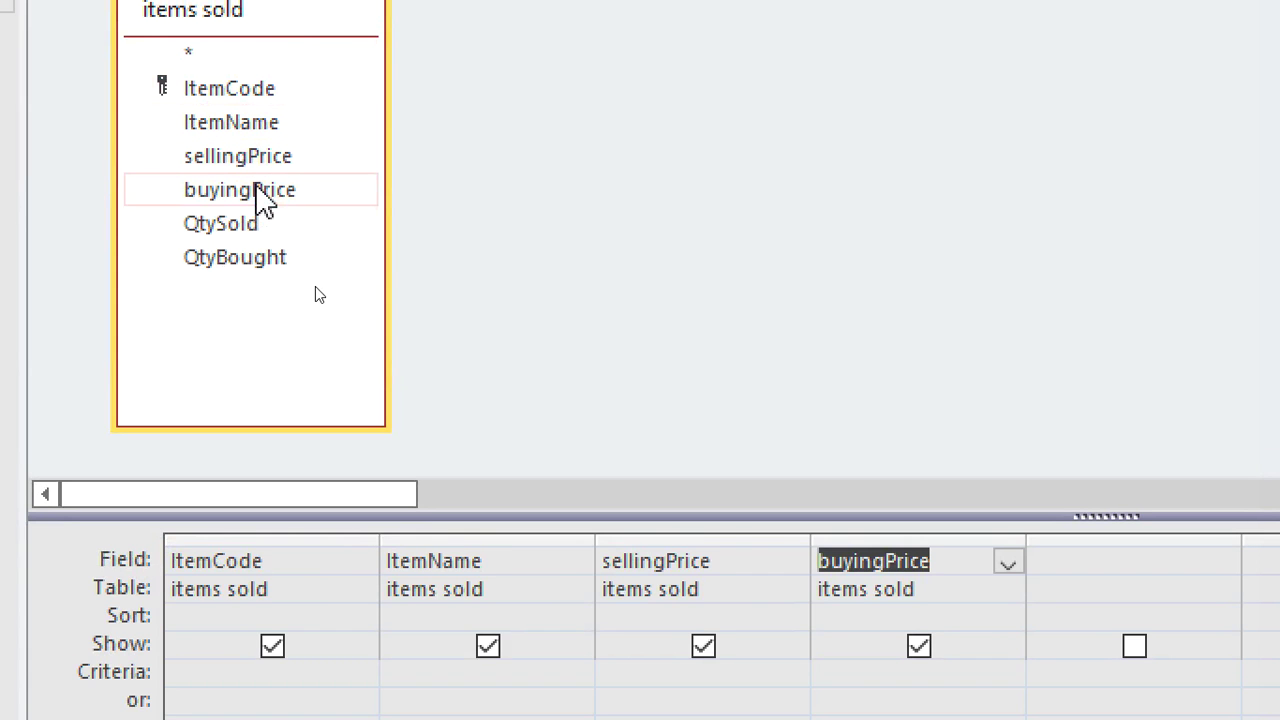
{"action": "double_click", "coordinate": [262, 230]}
{"action": "double_click", "coordinate": [270, 258]}
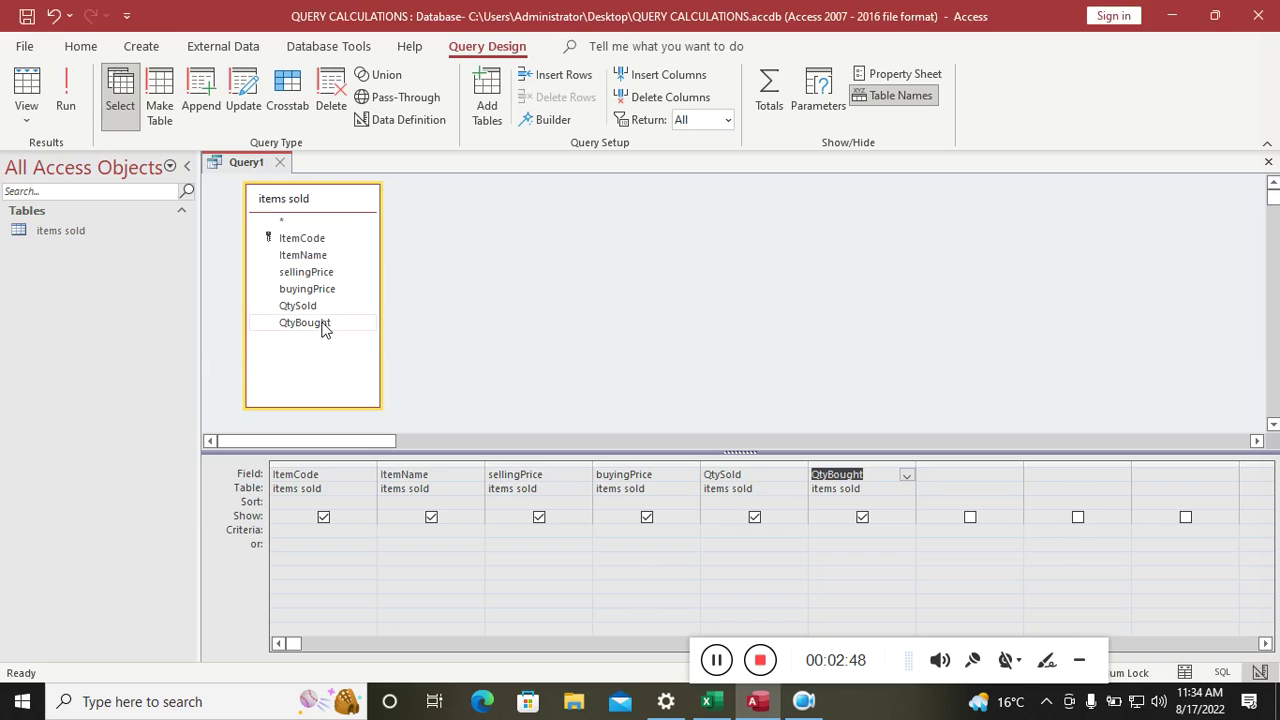
Save the query under the name itemsQ and close it
{"action": "key", "text": "ctrl+s"}
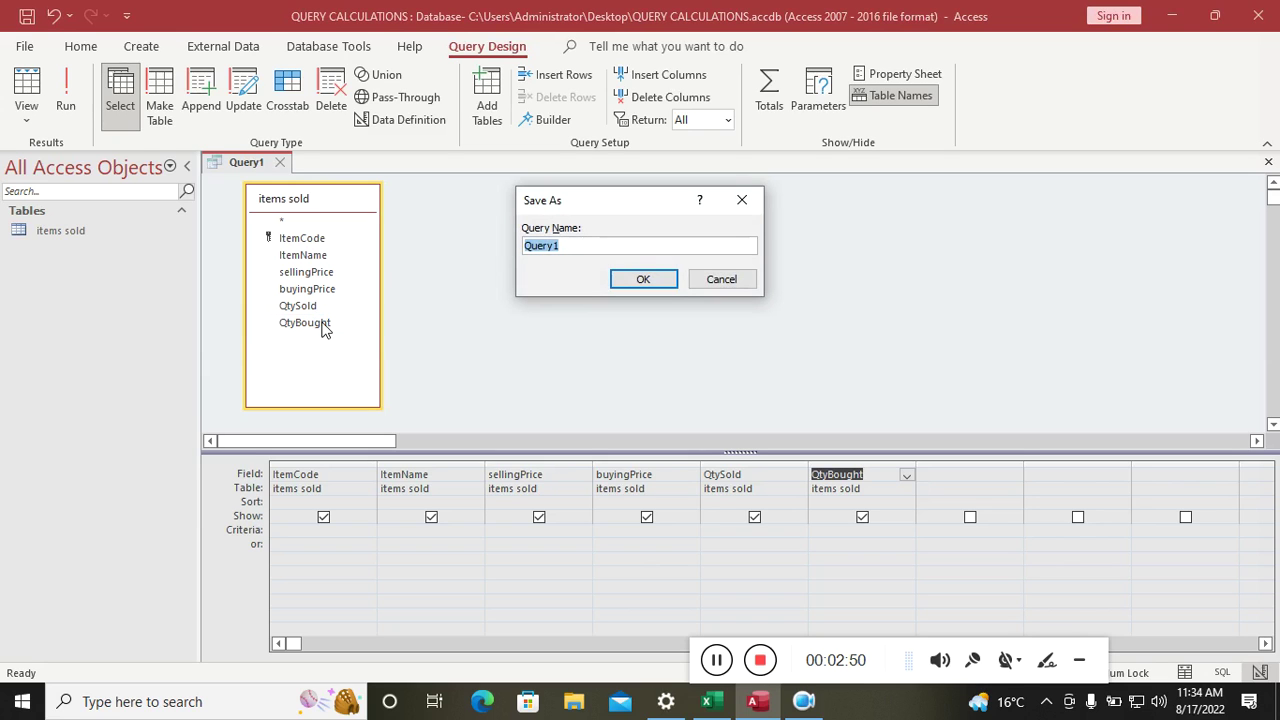
{"action": "type", "text": "itemsQ"}
{"action": "key", "text": "Return"}
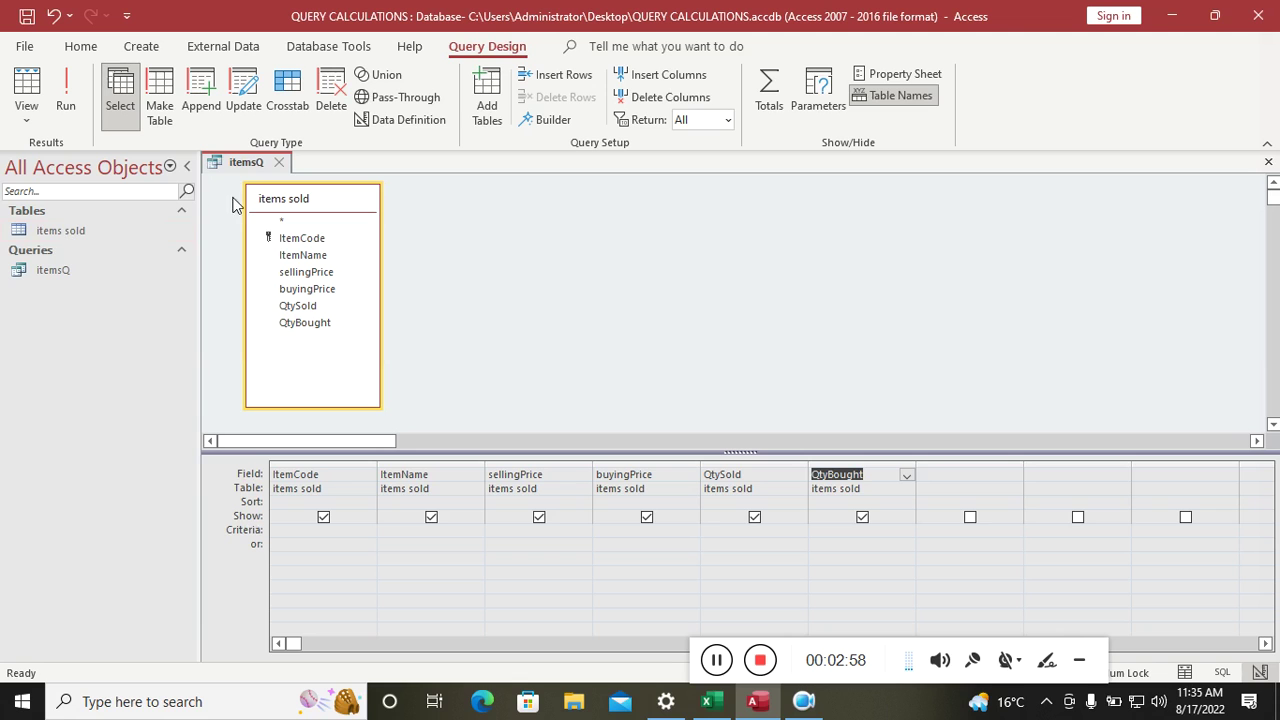
{"action": "right_click", "coordinate": [230, 163]}
{"action": "left_click", "coordinate": [277, 200]}
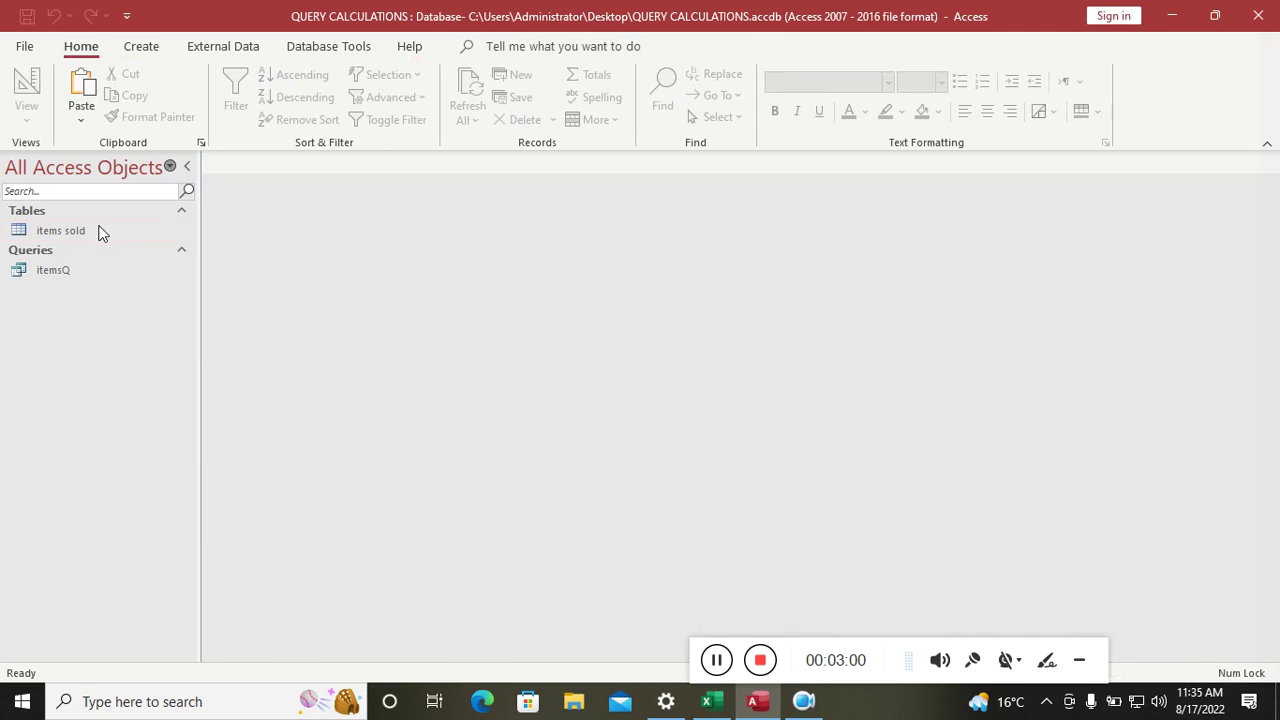
Paste the nine copied records into the items sold table across the ItemCode to QtyBought columns, and close the table
{"action": "double_click", "coordinate": [100, 232]}
{"action": "left_click_drag", "start_coordinate": [340, 183], "coordinate": [697, 185]}
{"action": "key", "text": "ctrl+v"}
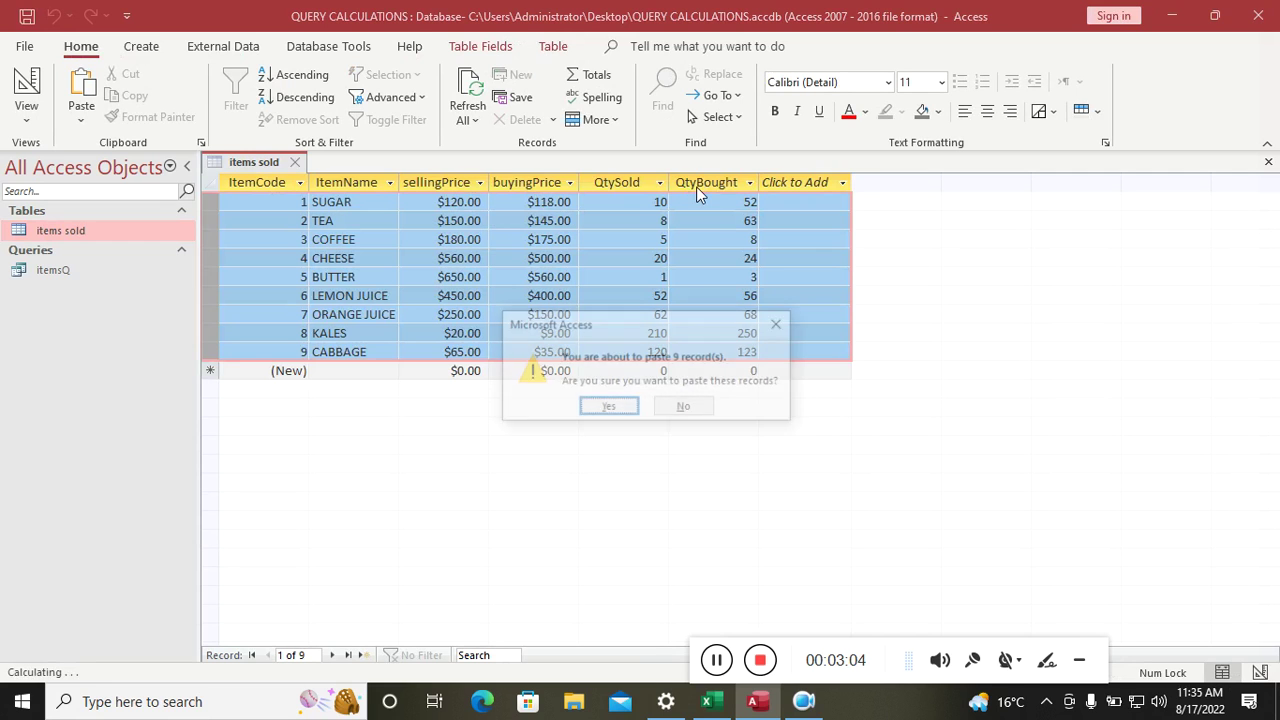
{"action": "left_click", "coordinate": [608, 408]}
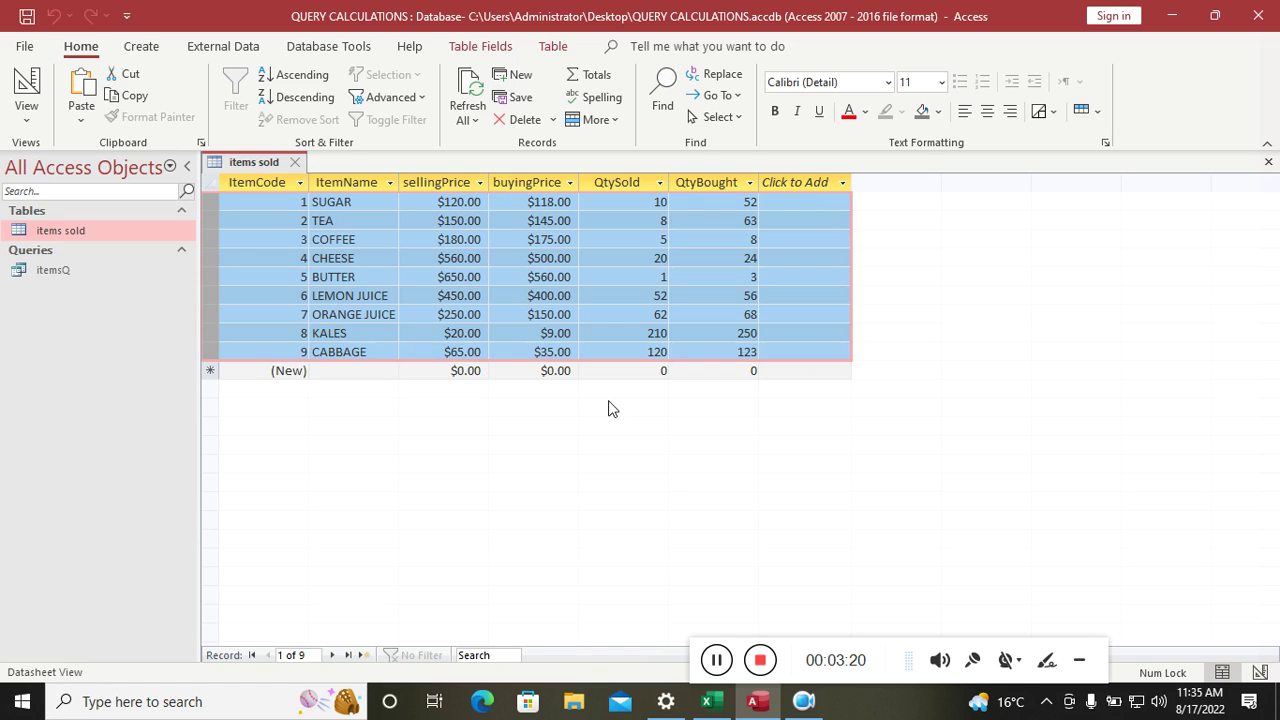
{"action": "right_click", "coordinate": [272, 162]}
{"action": "left_click", "coordinate": [305, 203]}
Open the itemsQ query in Design view
{"action": "left_click", "coordinate": [60, 272]}
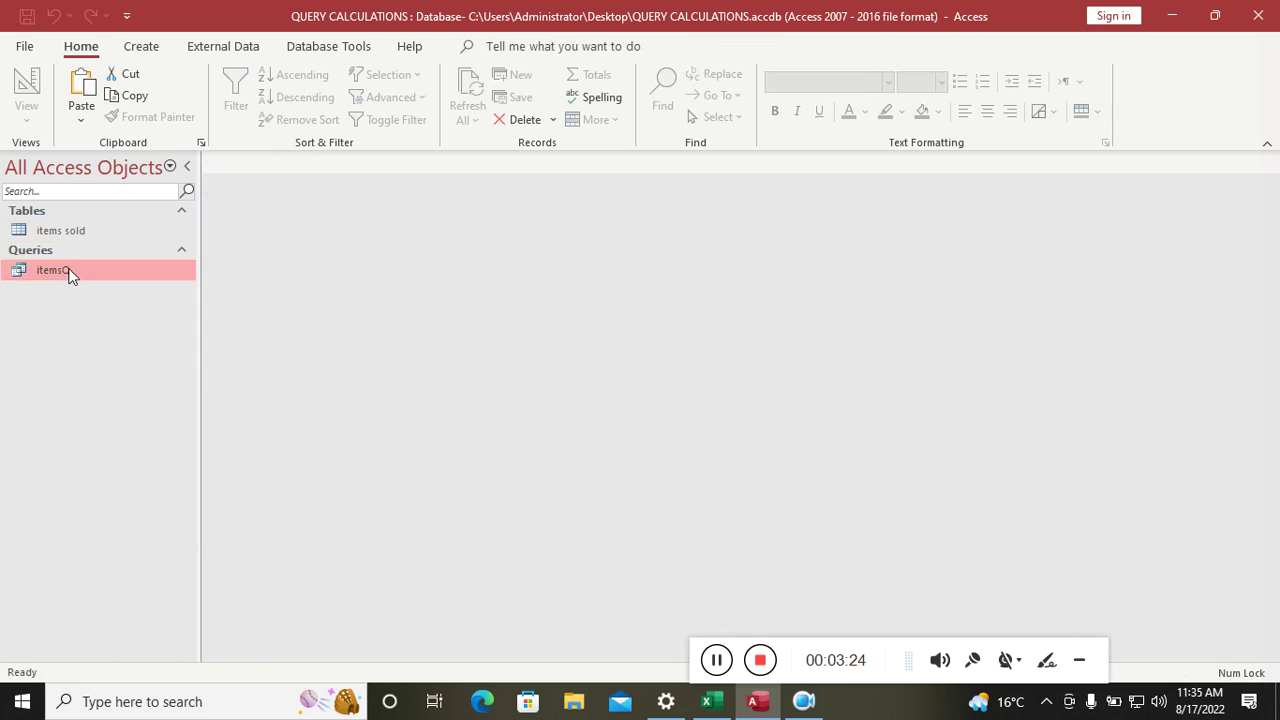
{"action": "right_click", "coordinate": [69, 272]}
{"action": "left_click", "coordinate": [130, 309]}
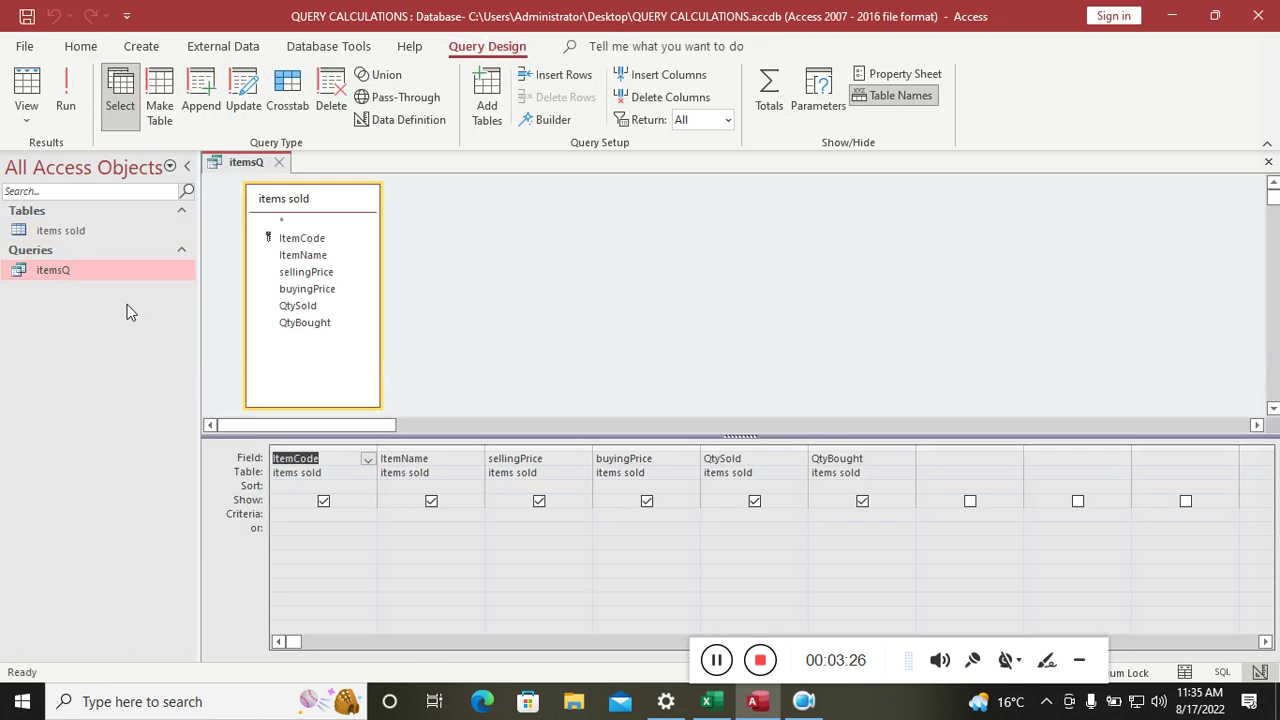
Enter TotalAmountSold as the field of the first empty column after QtyBought and widen that column
{"action": "left_click", "coordinate": [925, 458]}
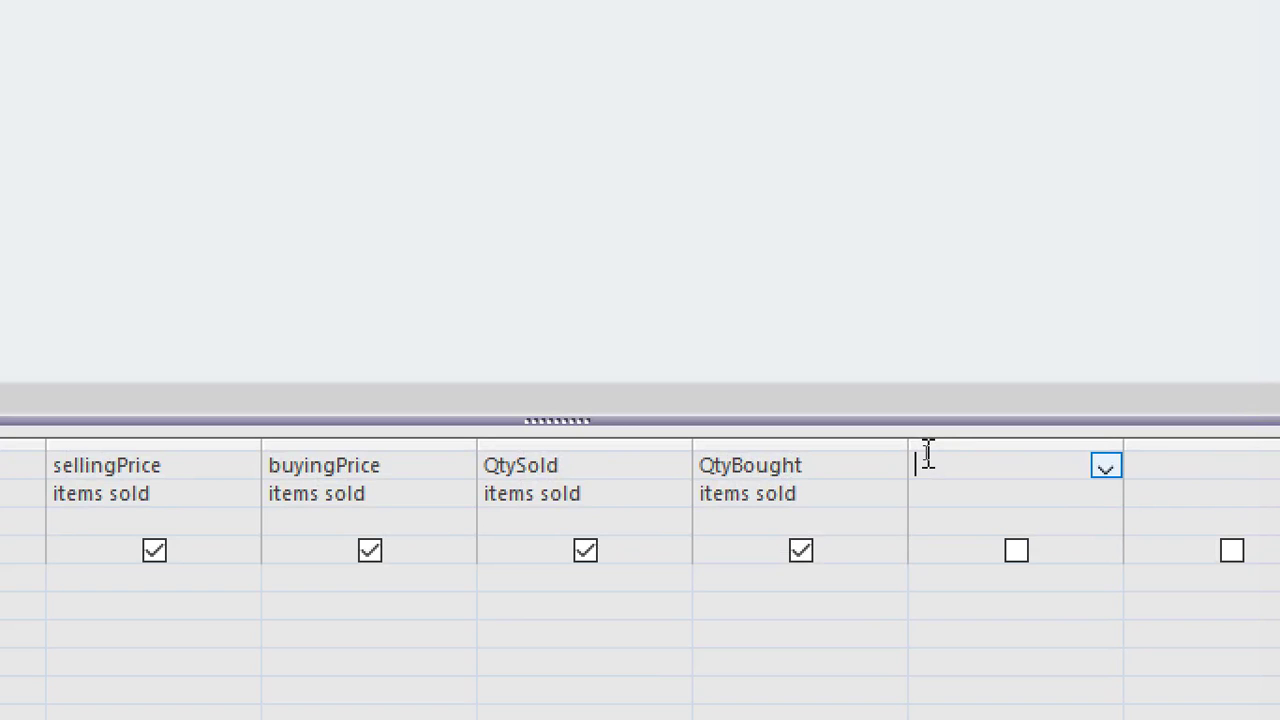
{"action": "type", "text": "Amount"}
{"action": "left_click", "coordinate": [919, 470]}
{"action": "type", "text": "TotalAmount"}
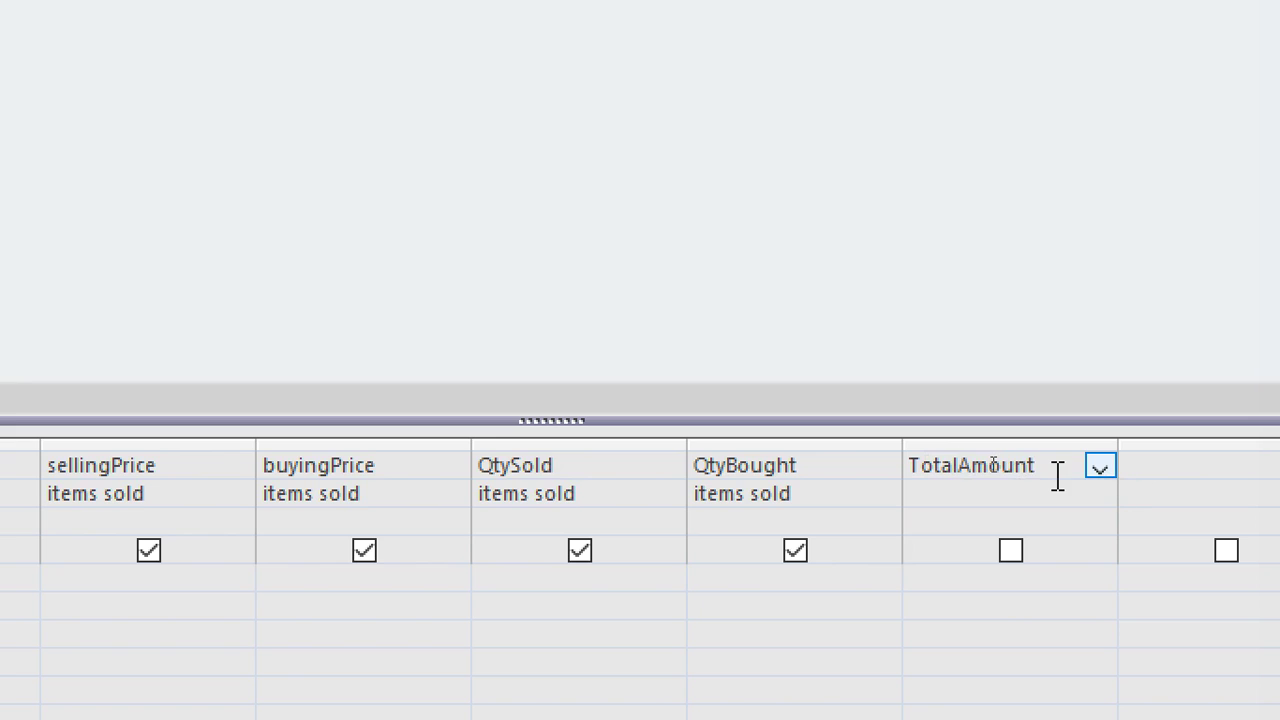
{"action": "type", "text": "Sold"}
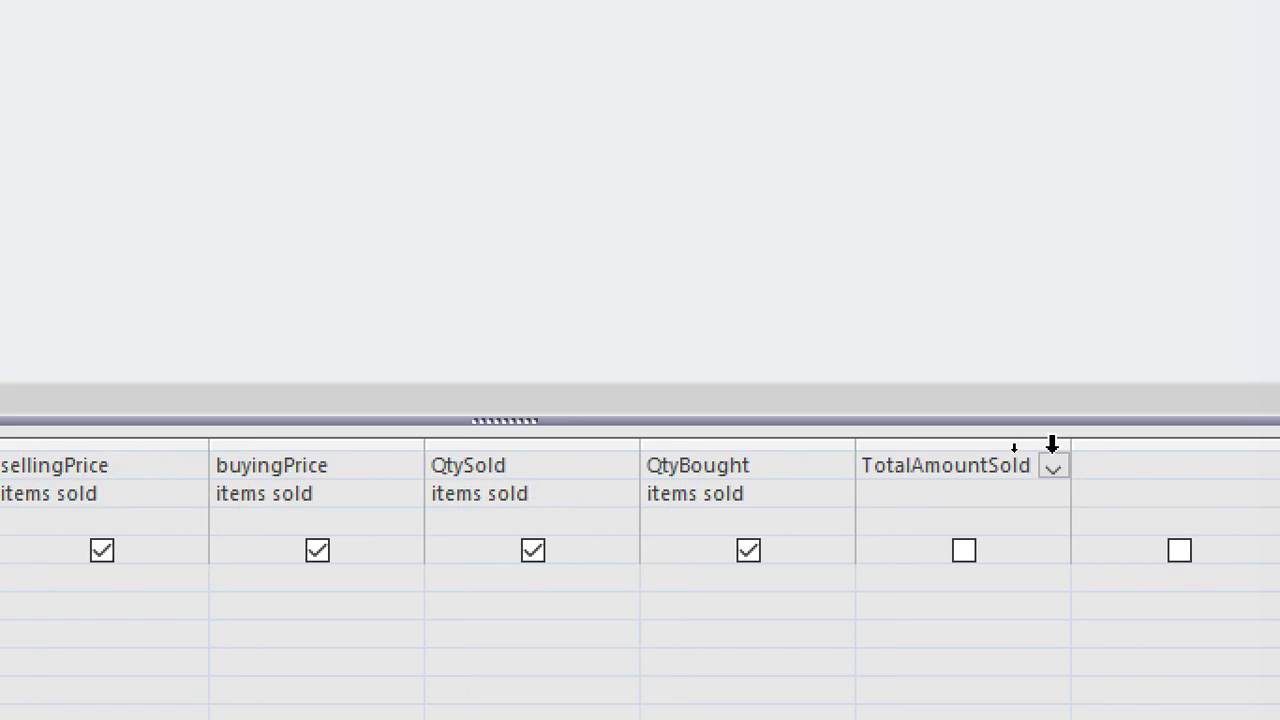
{"action": "left_click_drag", "start_coordinate": [1072, 444], "coordinate": [1114, 452]}
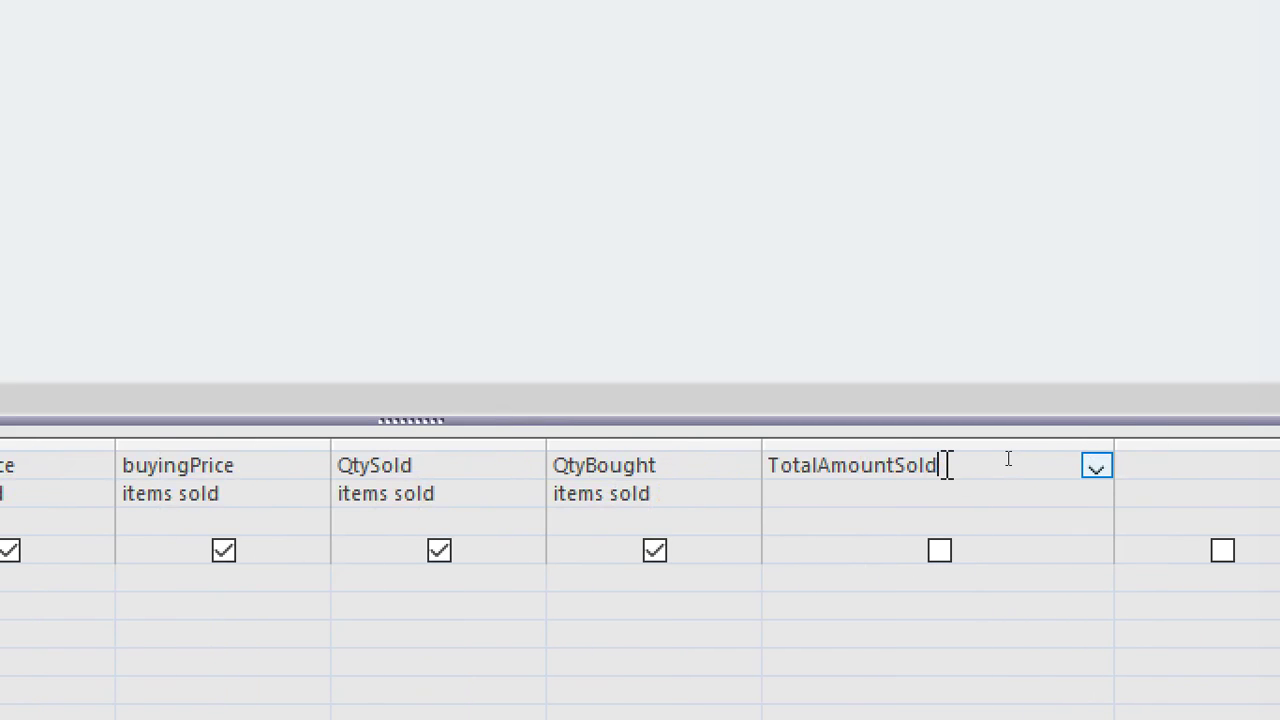
{"action": "scroll", "coordinate": [214, 463], "scroll_direction": "left", "scroll_amount": 3}
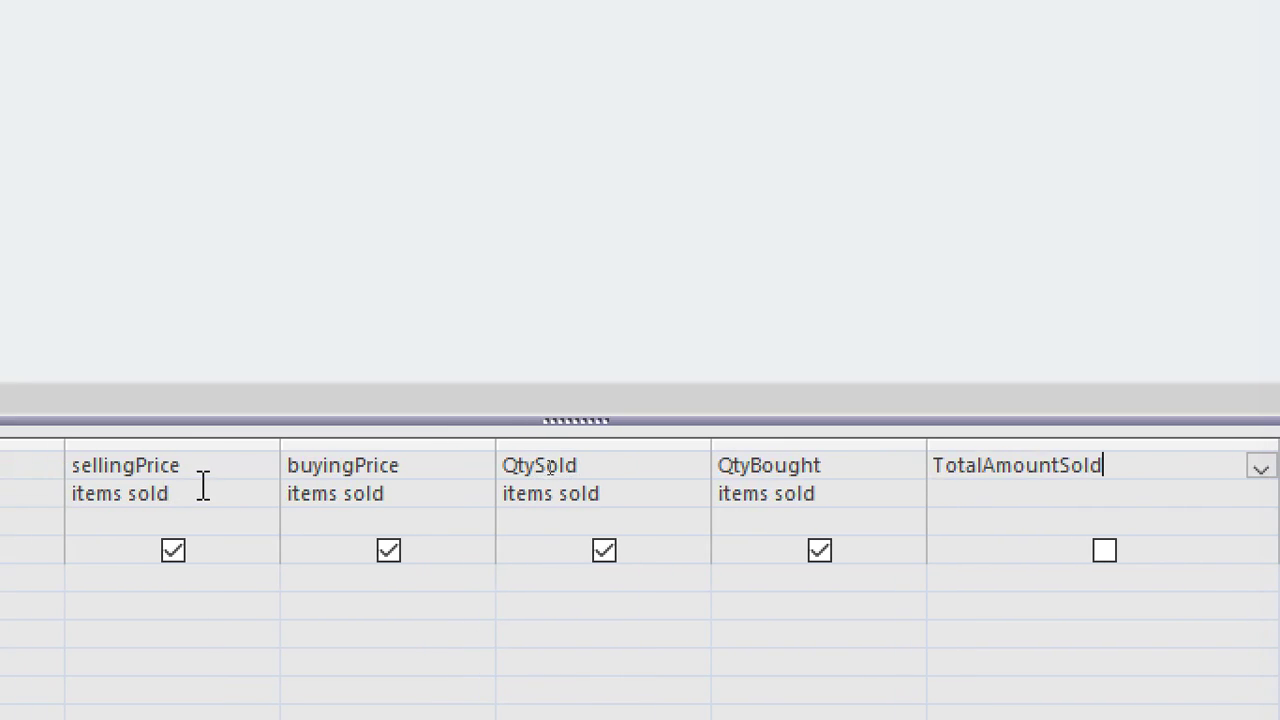
{"action": "double_click", "coordinate": [170, 470]}
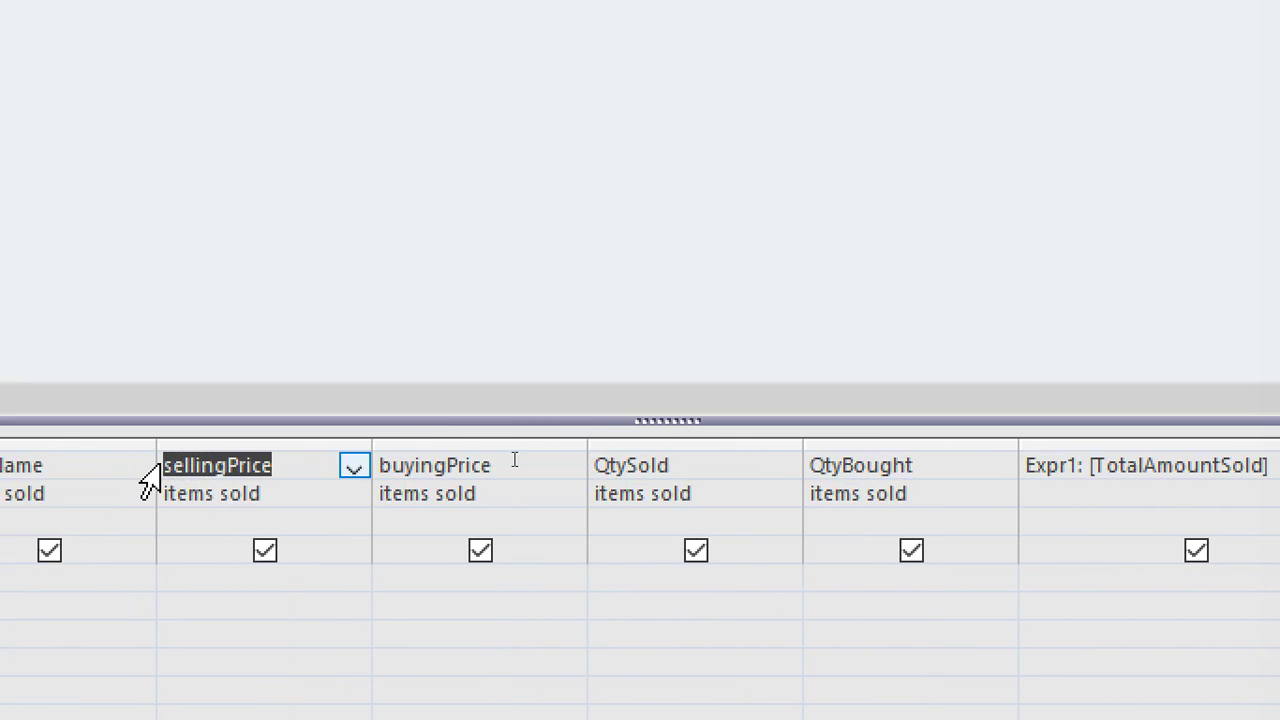
Remove the Expr1 prefix and the square brackets around TotalAmountSold in the new column's field
{"action": "scroll", "coordinate": [1140, 470], "scroll_direction": "right", "scroll_amount": 4}
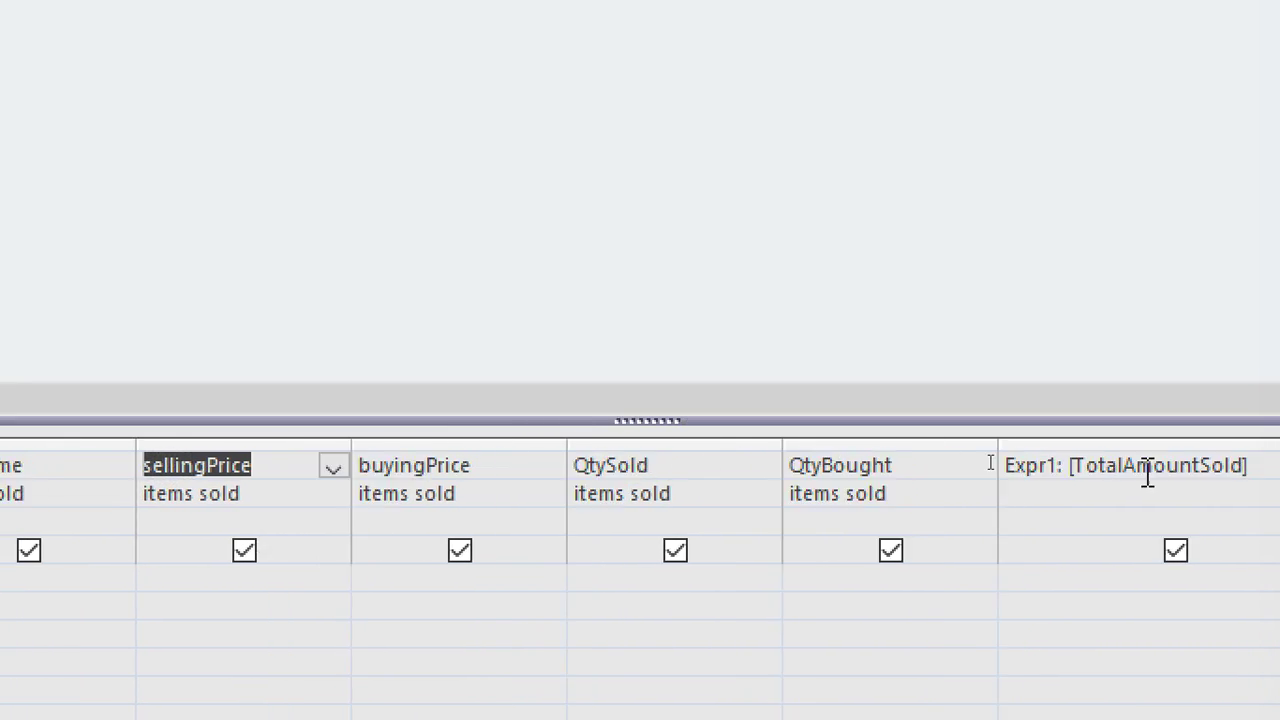
{"action": "left_click", "coordinate": [1078, 466]}
{"action": "key", "text": "BackSpace"}
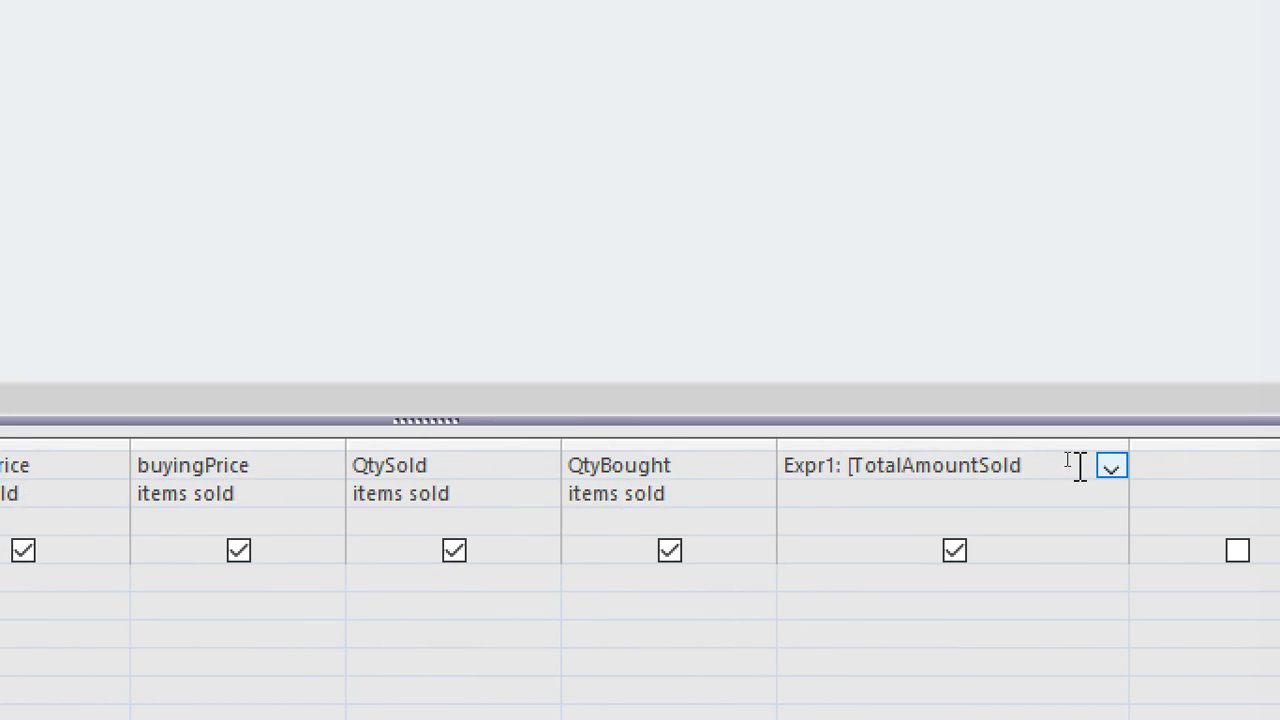
{"action": "left_click", "coordinate": [855, 465]}
{"action": "key", "text": "BackSpace"}
{"action": "key", "text": "BackSpace"}
{"action": "key", "text": "BackSpace"}
{"action": "key", "text": "BackSpace"}
{"action": "key", "text": "BackSpace"}
{"action": "key", "text": "BackSpace"}
{"action": "key", "text": "BackSpace"}
{"action": "key", "text": "BackSpace"}
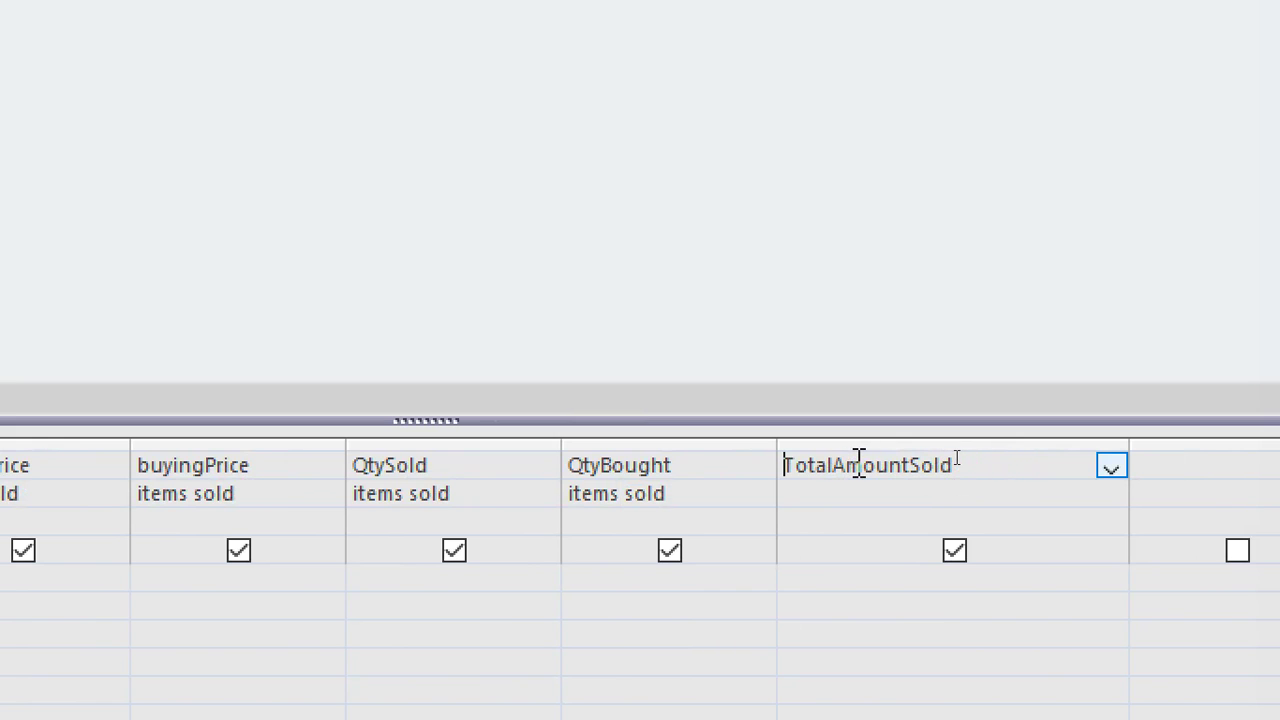
Complete the calculated field as TotalAmountSold:sellingPrice*QtySold and widen its column to fit the whole expression
{"action": "left_click", "coordinate": [1042, 468]}
{"action": "type", "text": ":sellingPrice"}
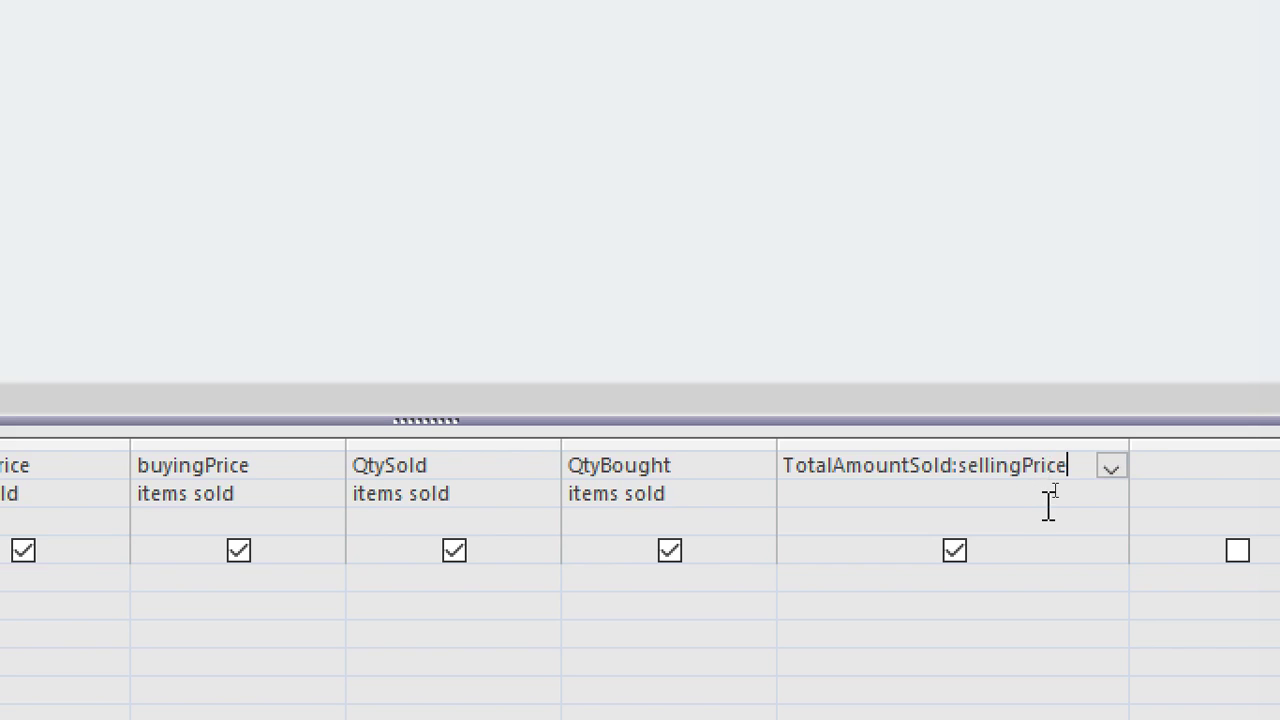
{"action": "type", "text": "*Qty"}
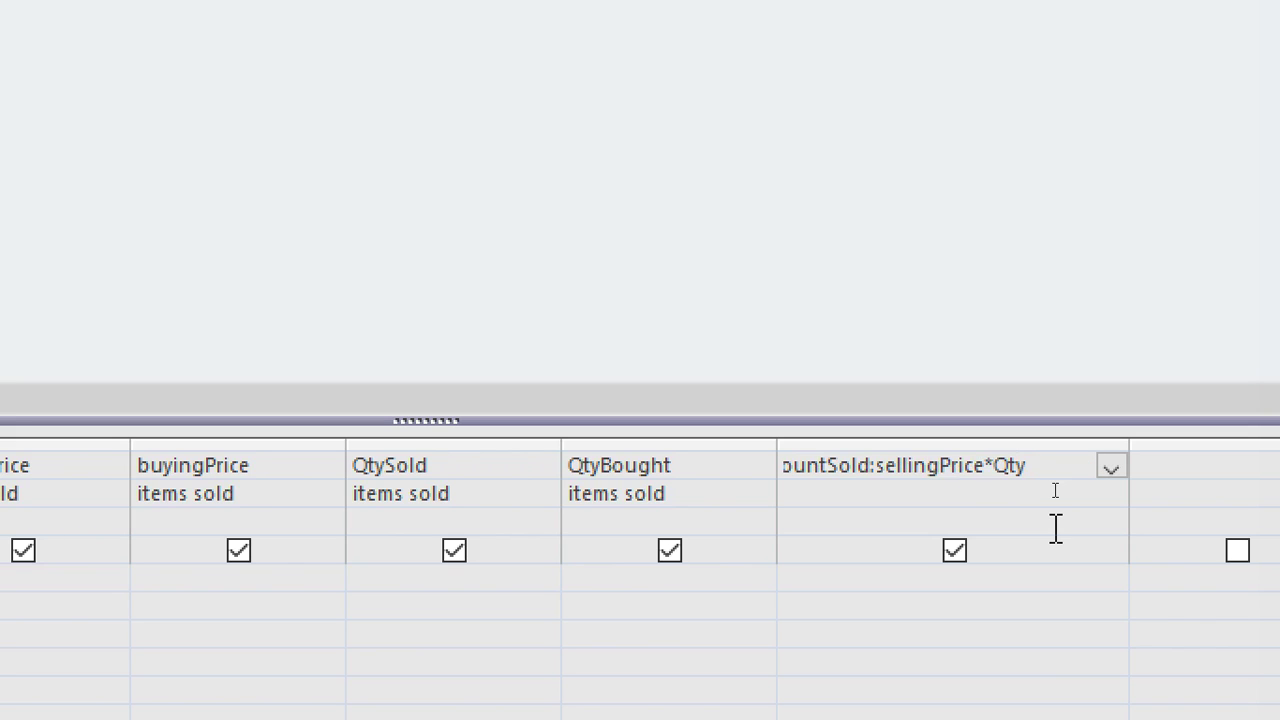
{"action": "type", "text": "Sold"}
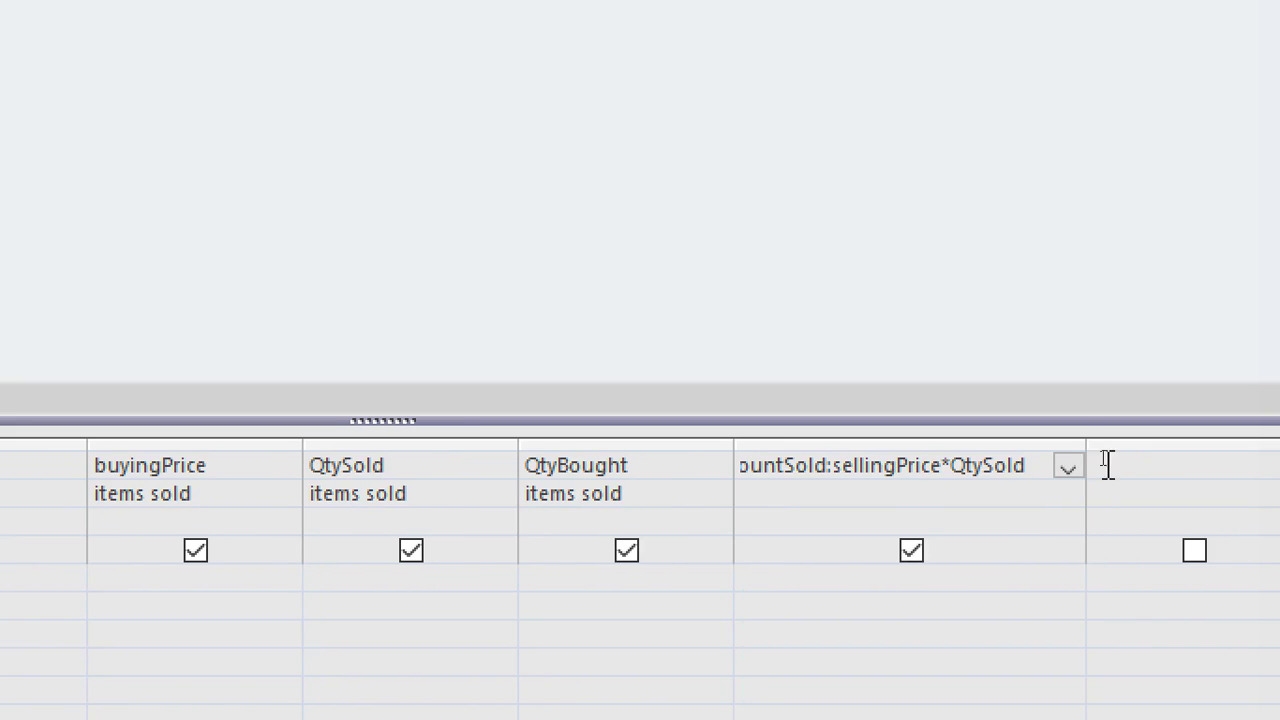
{"action": "left_click_drag", "start_coordinate": [1087, 443], "coordinate": [1110, 456]}
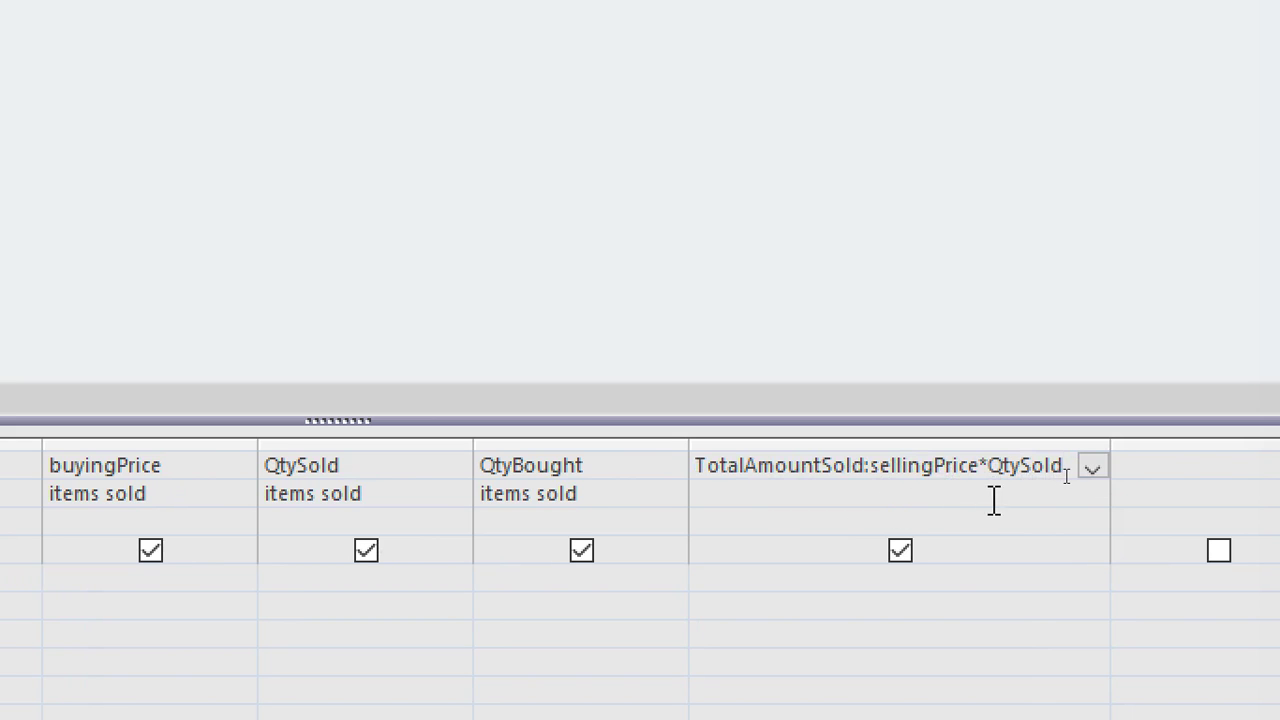
{"action": "left_click", "coordinate": [774, 605]}
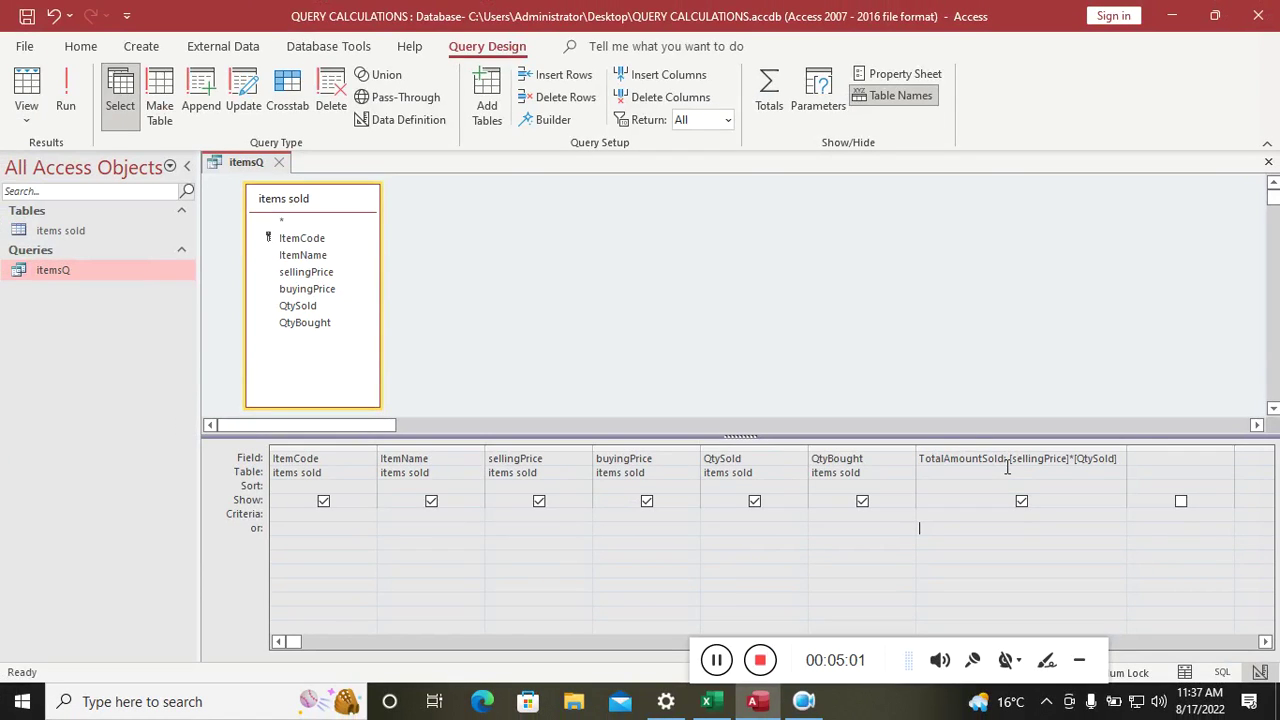
Run the query and widen the TotalAmountSold column, checking the SUGAR record's total against its selling price and quantity sold
{"action": "left_click", "coordinate": [65, 90]}
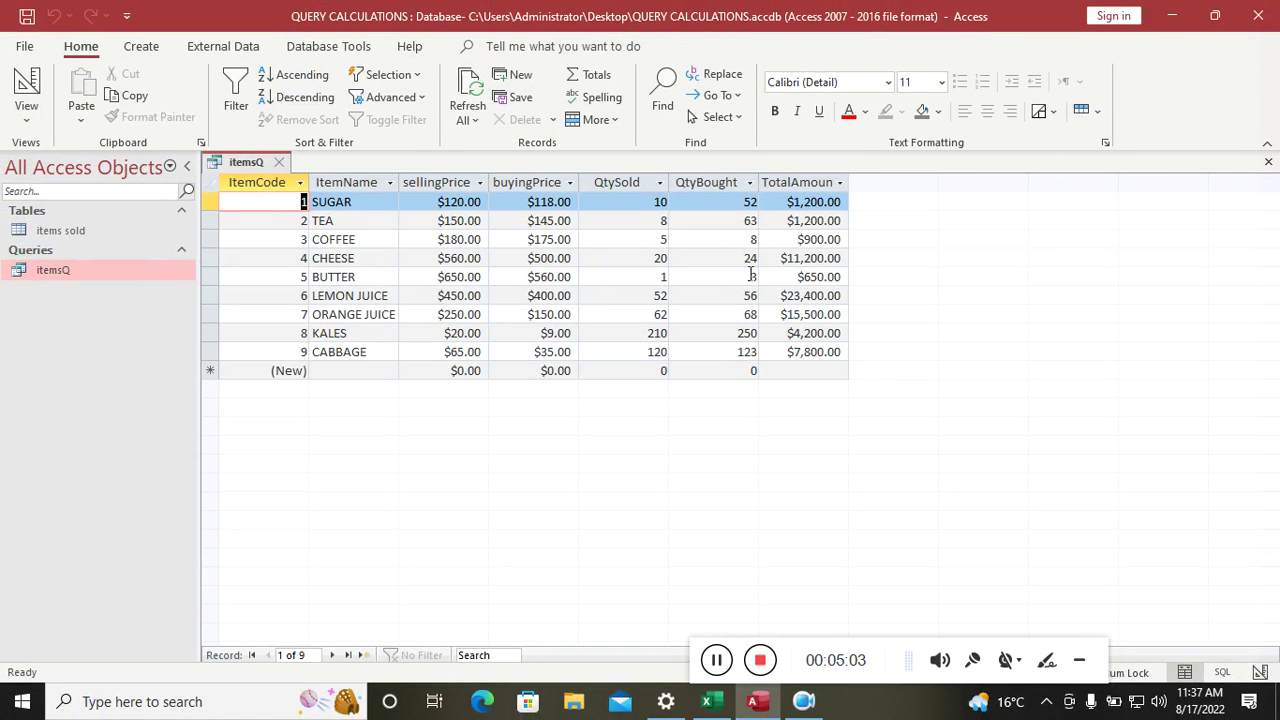
{"action": "left_click", "coordinate": [790, 182]}
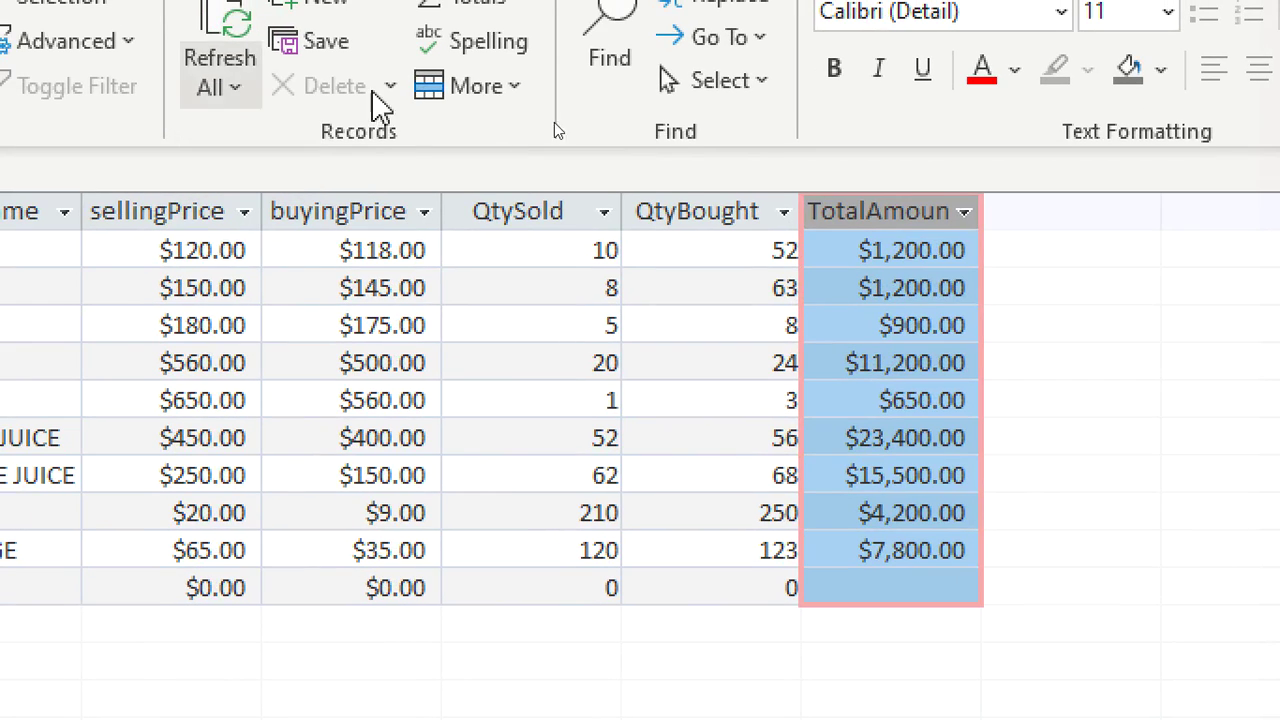
{"action": "left_click_drag", "start_coordinate": [982, 200], "coordinate": [1181, 190]}
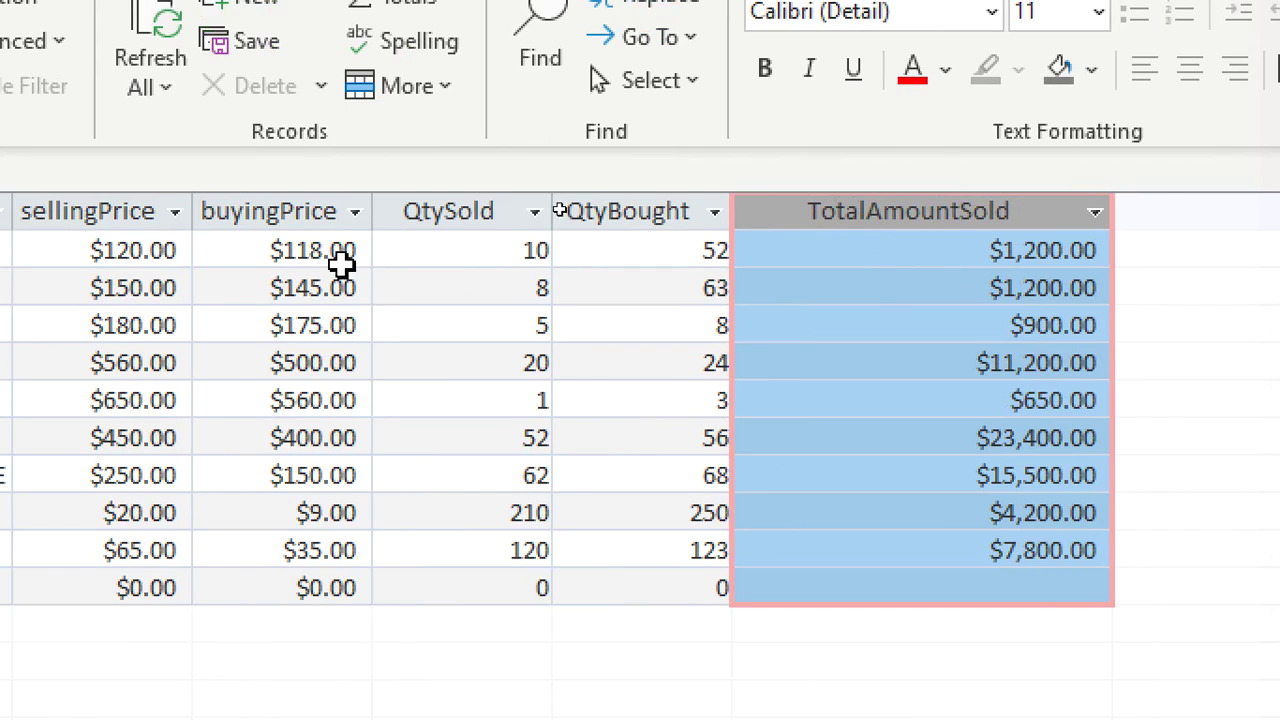
{"action": "left_click_drag", "start_coordinate": [72, 251], "coordinate": [175, 251]}
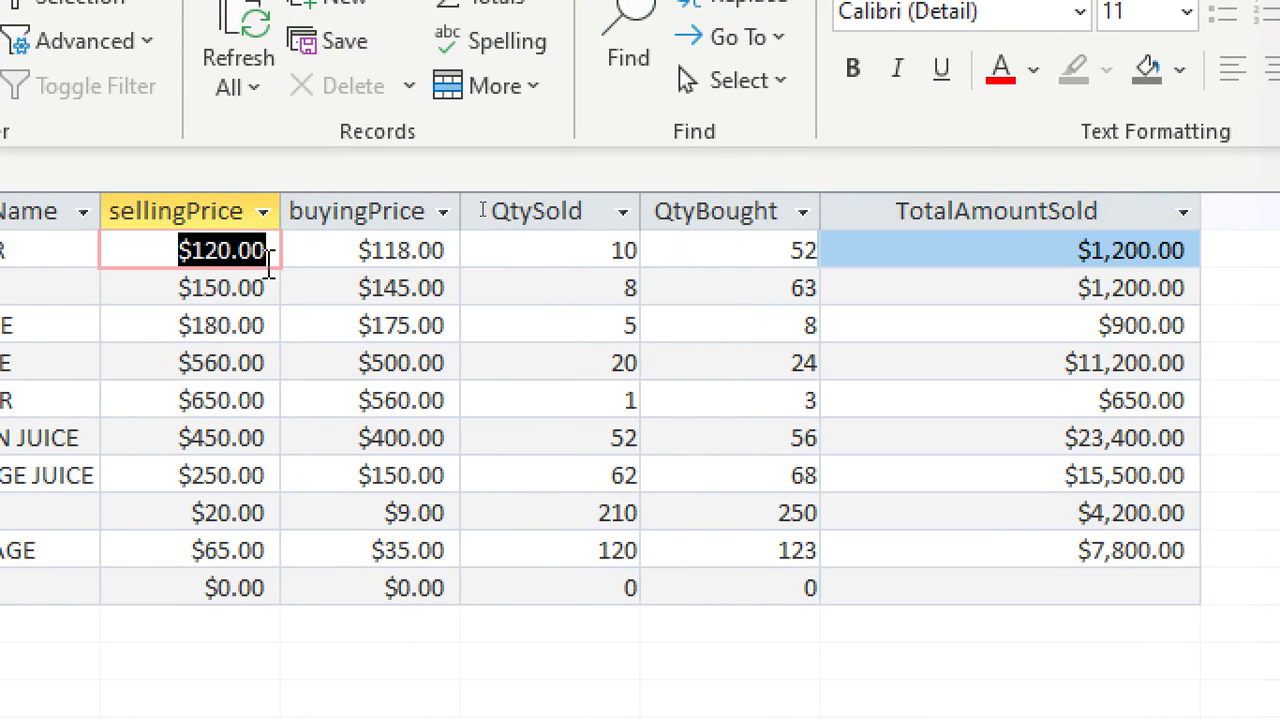
{"action": "left_click_drag", "start_coordinate": [627, 250], "coordinate": [614, 250]}
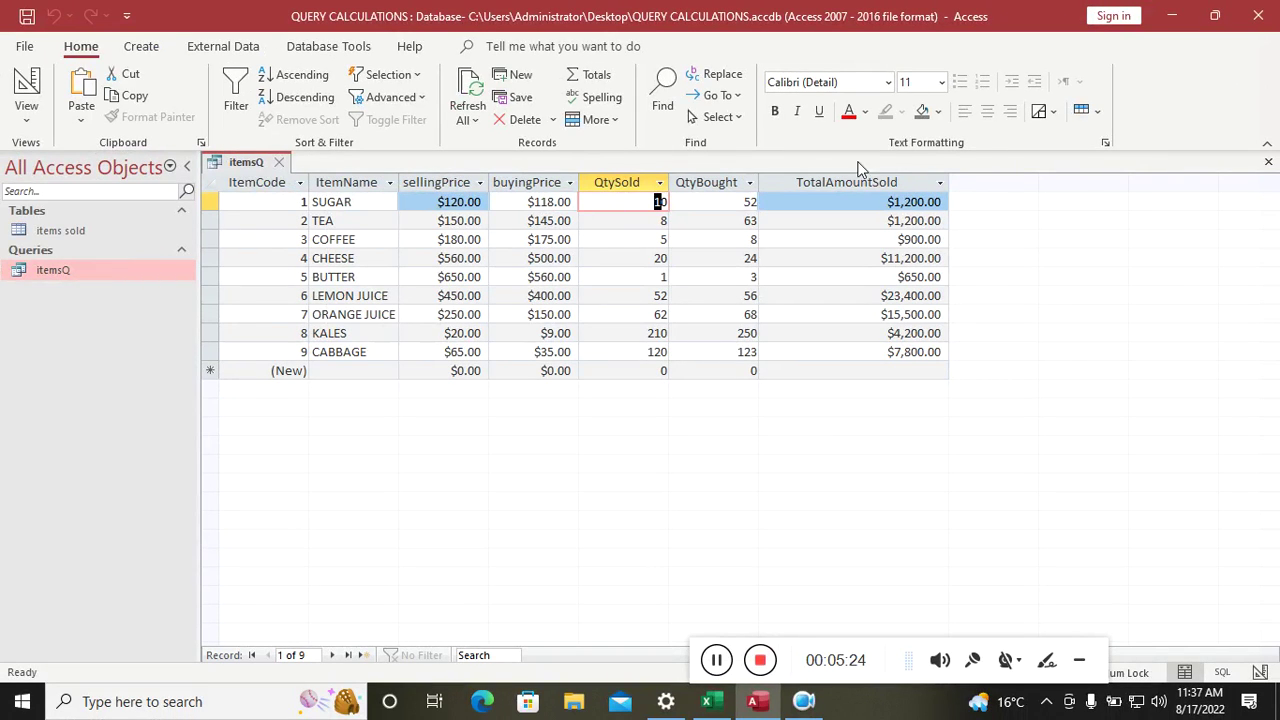
Return the query to Design view and widen the empty column after TotalAmountSold
{"action": "right_click", "coordinate": [240, 163]}
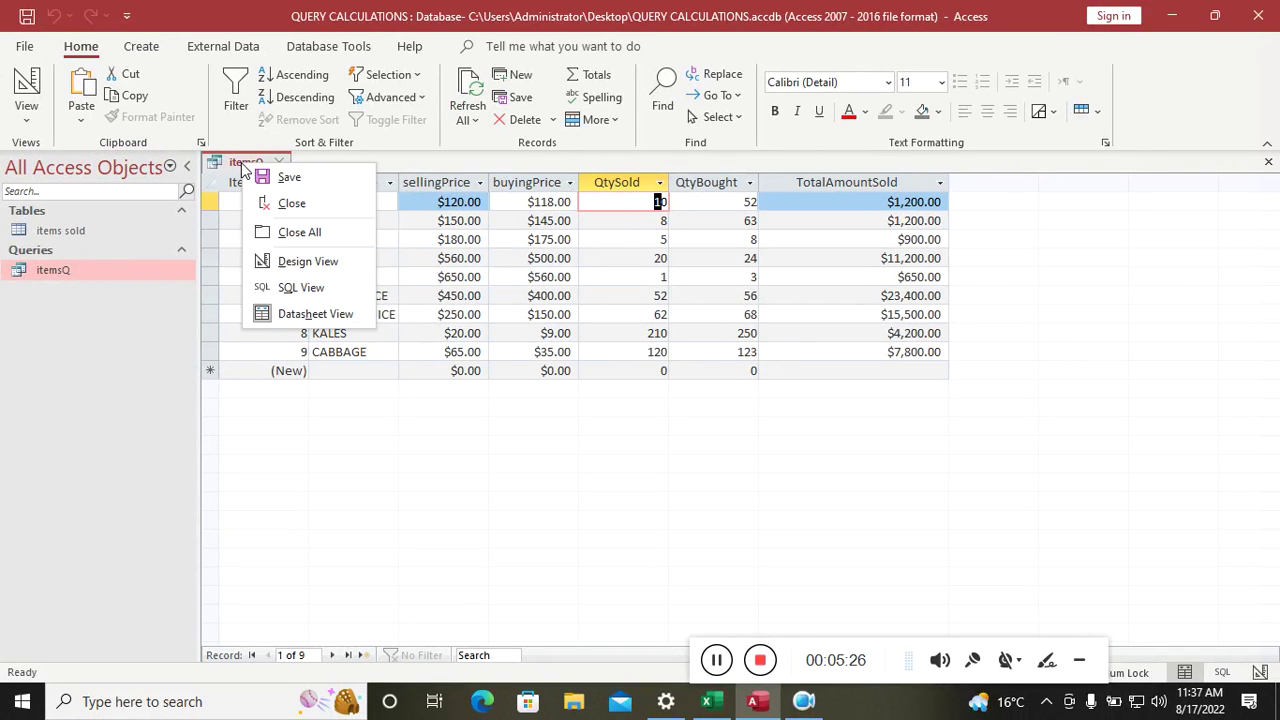
{"action": "left_click", "coordinate": [300, 253]}
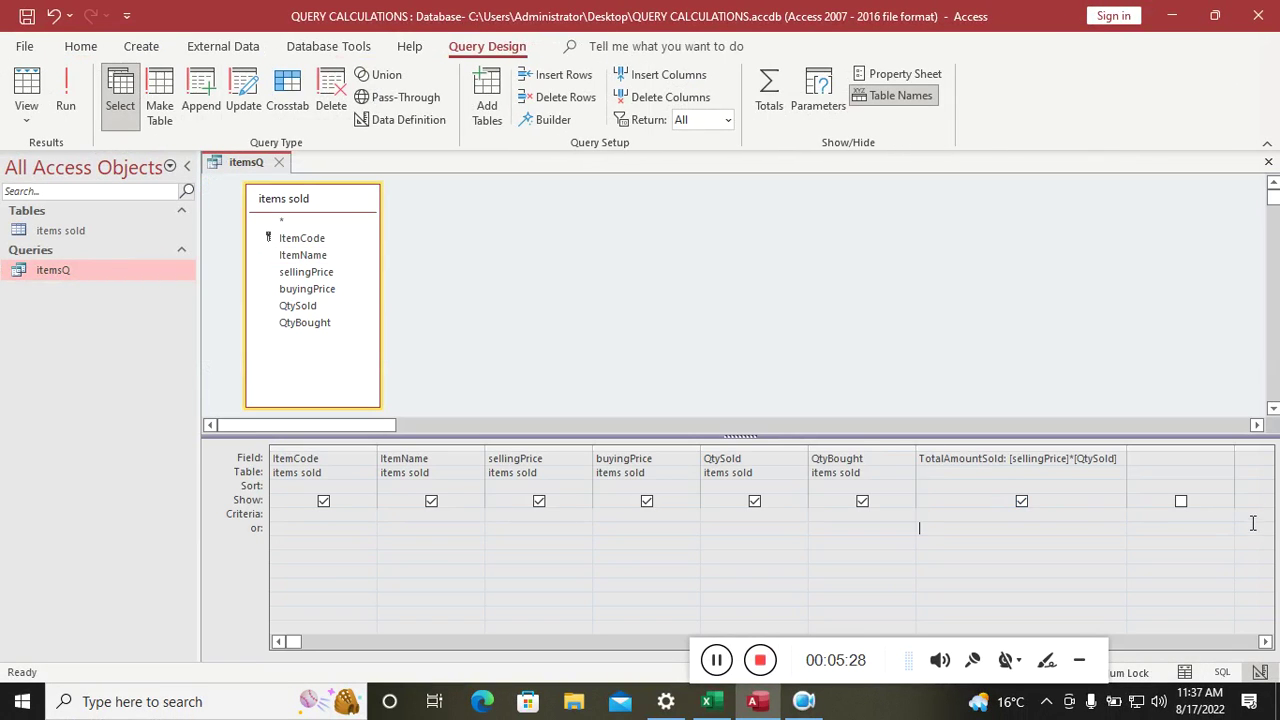
{"action": "left_click", "coordinate": [1264, 642]}
{"action": "left_click", "coordinate": [1264, 642]}
{"action": "left_click", "coordinate": [1264, 642]}
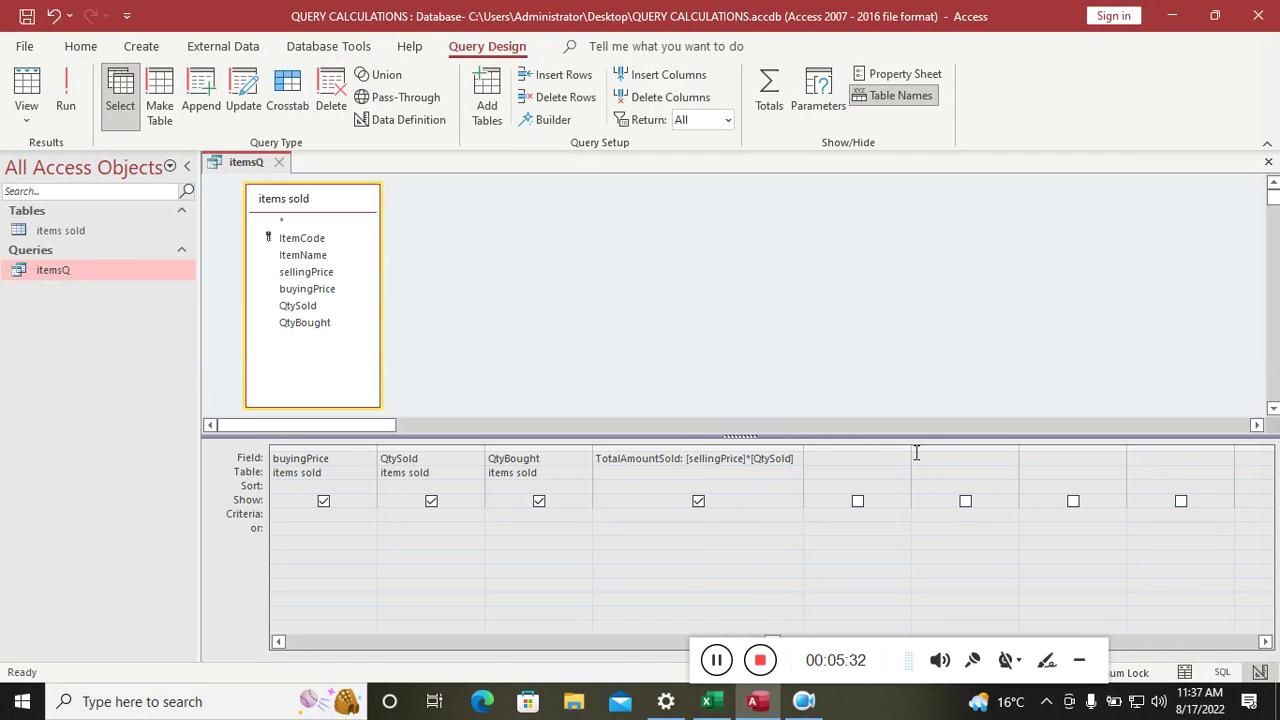
{"action": "left_click_drag", "start_coordinate": [911, 451], "coordinate": [1132, 458]}
Enter the calculated field TotalAmountBought:QtyBought*buyingPrice in the empty column after TotalAmountSold
{"action": "left_click", "coordinate": [847, 463]}
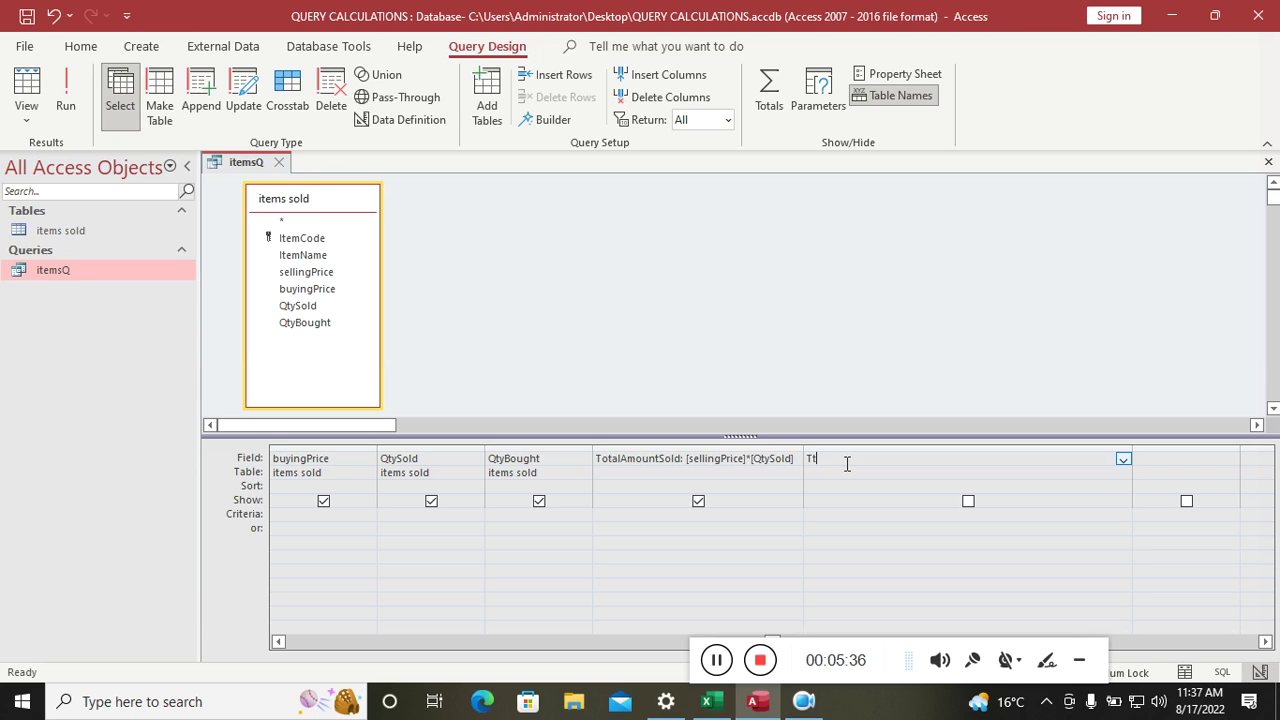
{"action": "type", "text": "Total"}
{"action": "type", "text": "Ab"}
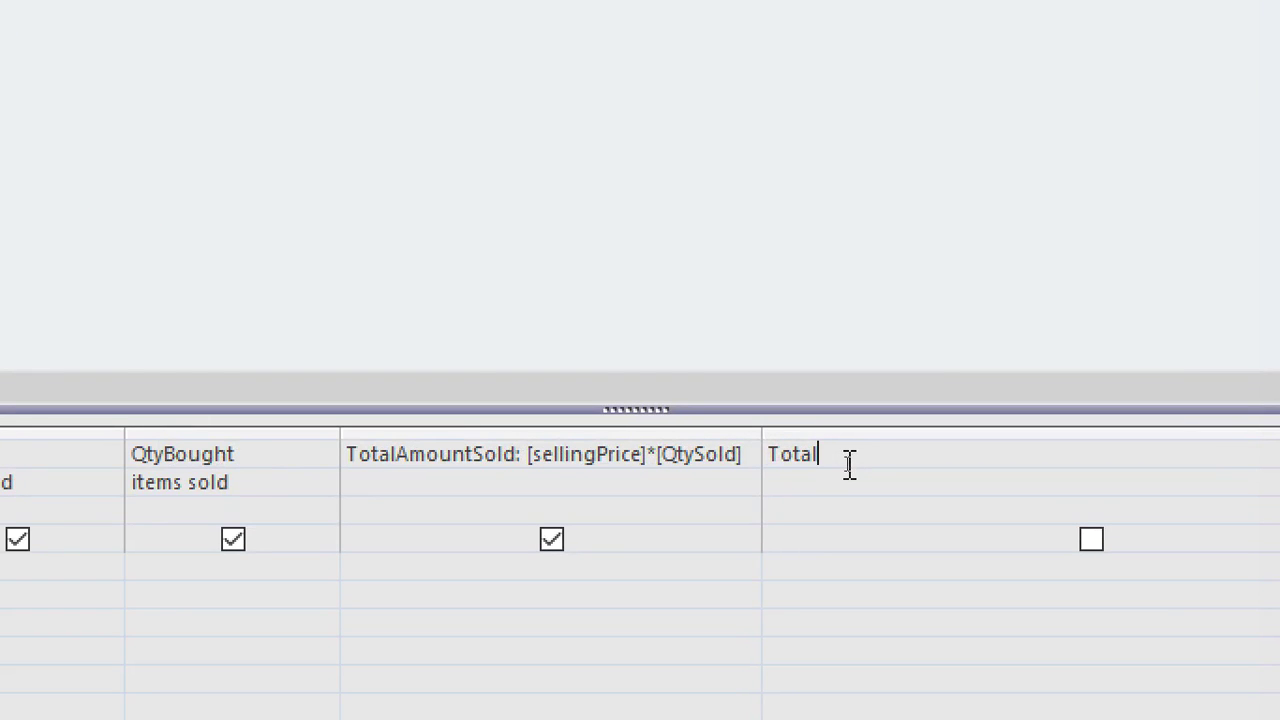
{"action": "key", "text": "BackSpace"}
{"action": "type", "text": "mountBought"}
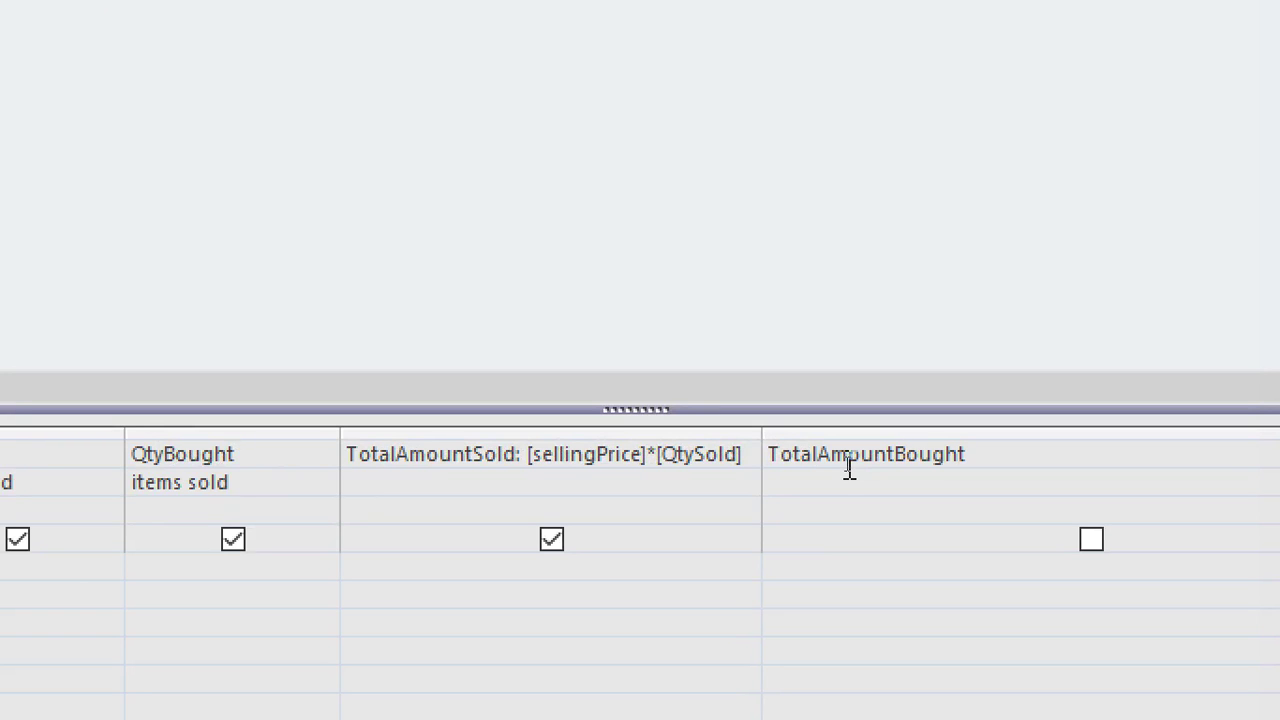
{"action": "type", "text": ":"}
{"action": "type", "text": "Qty"}
{"action": "type", "text": "Bought"}
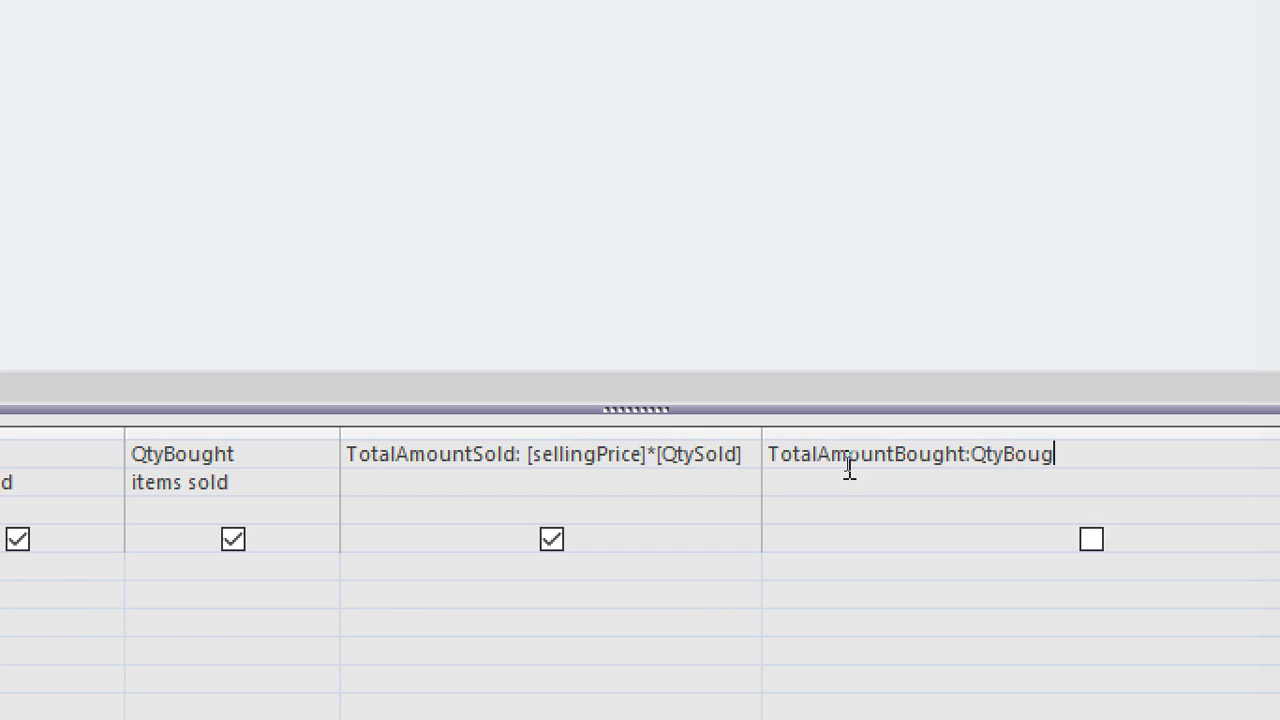
{"action": "type", "text": "*buyingPrice"}
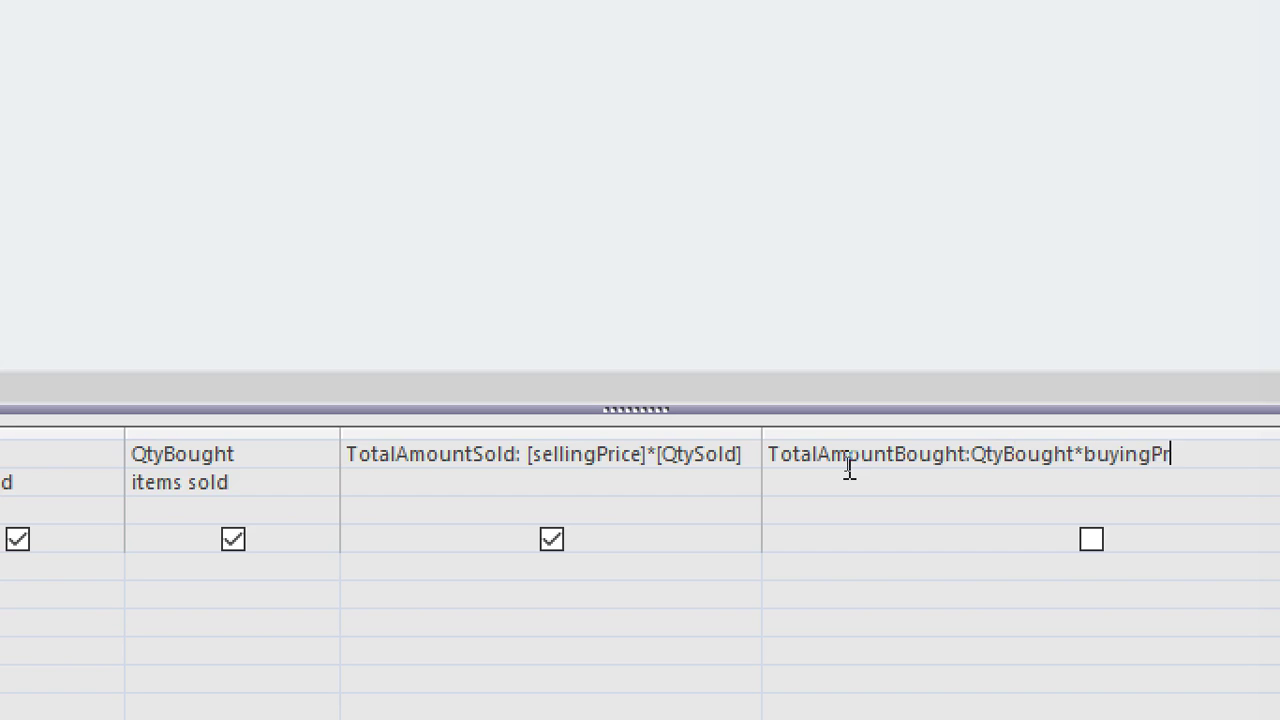
Include the TotalAmountBought field in the query results and narrow its column to fit the expression
{"action": "left_click", "coordinate": [1090, 540]}
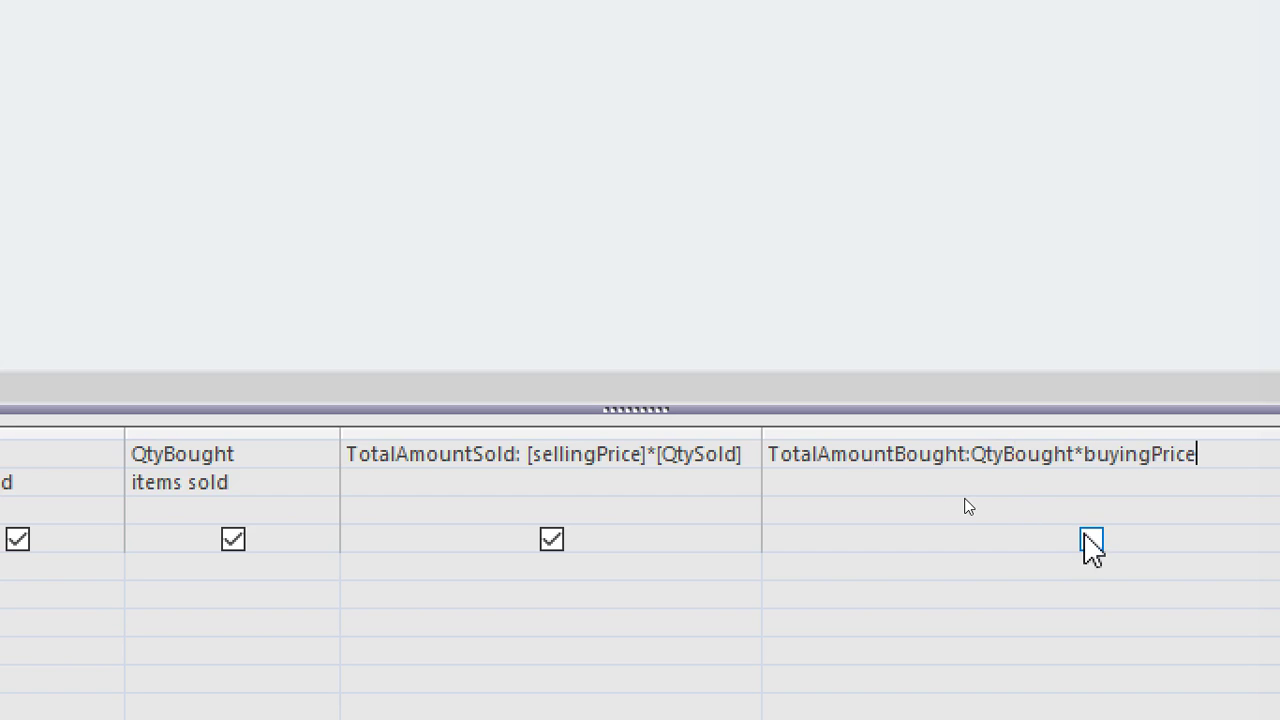
{"action": "left_click", "coordinate": [1091, 540]}
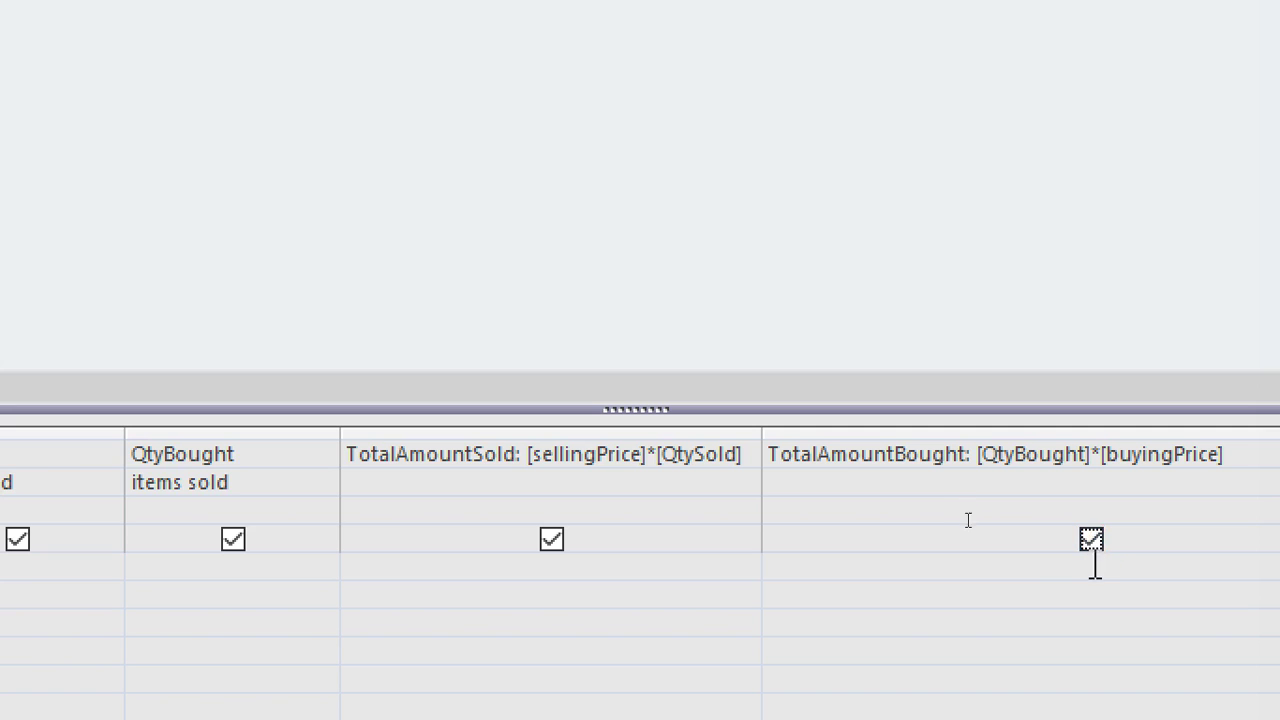
{"action": "scroll", "coordinate": [1100, 540], "scroll_direction": "right", "scroll_amount": 2}
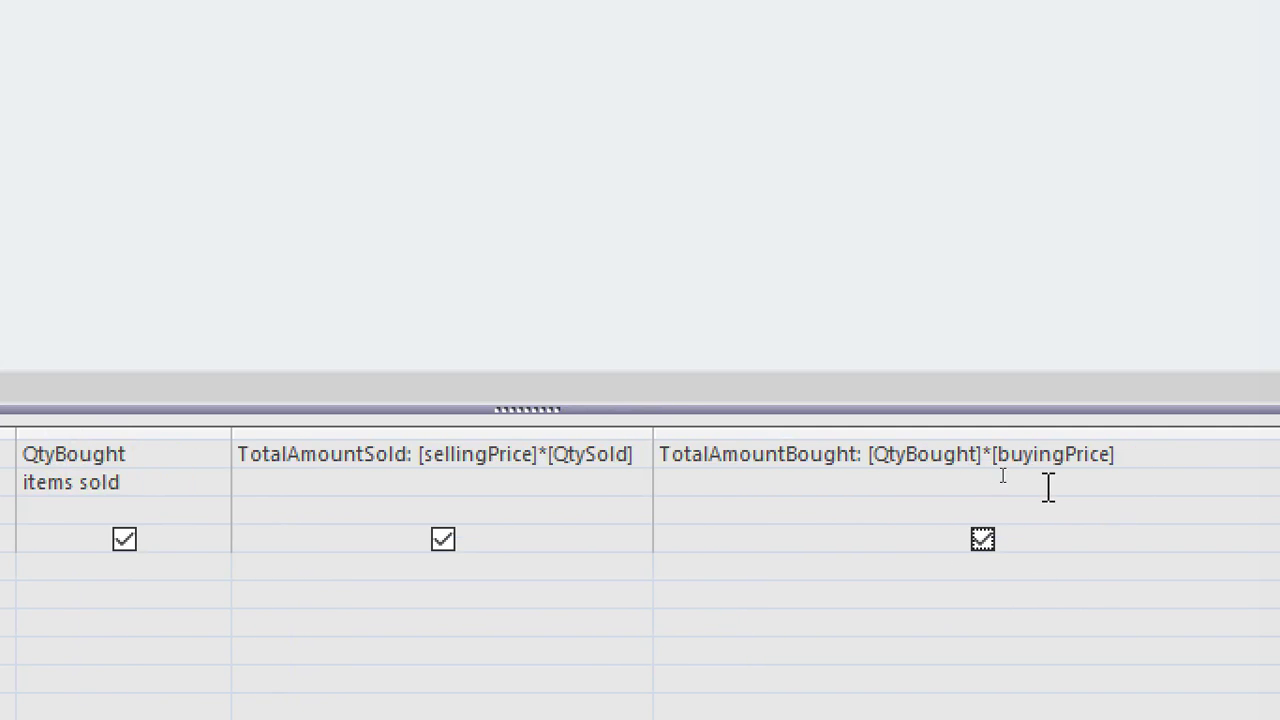
{"action": "scroll", "coordinate": [1100, 484], "scroll_direction": "right", "scroll_amount": 3}
{"action": "left_click_drag", "start_coordinate": [1117, 437], "coordinate": [970, 437]}
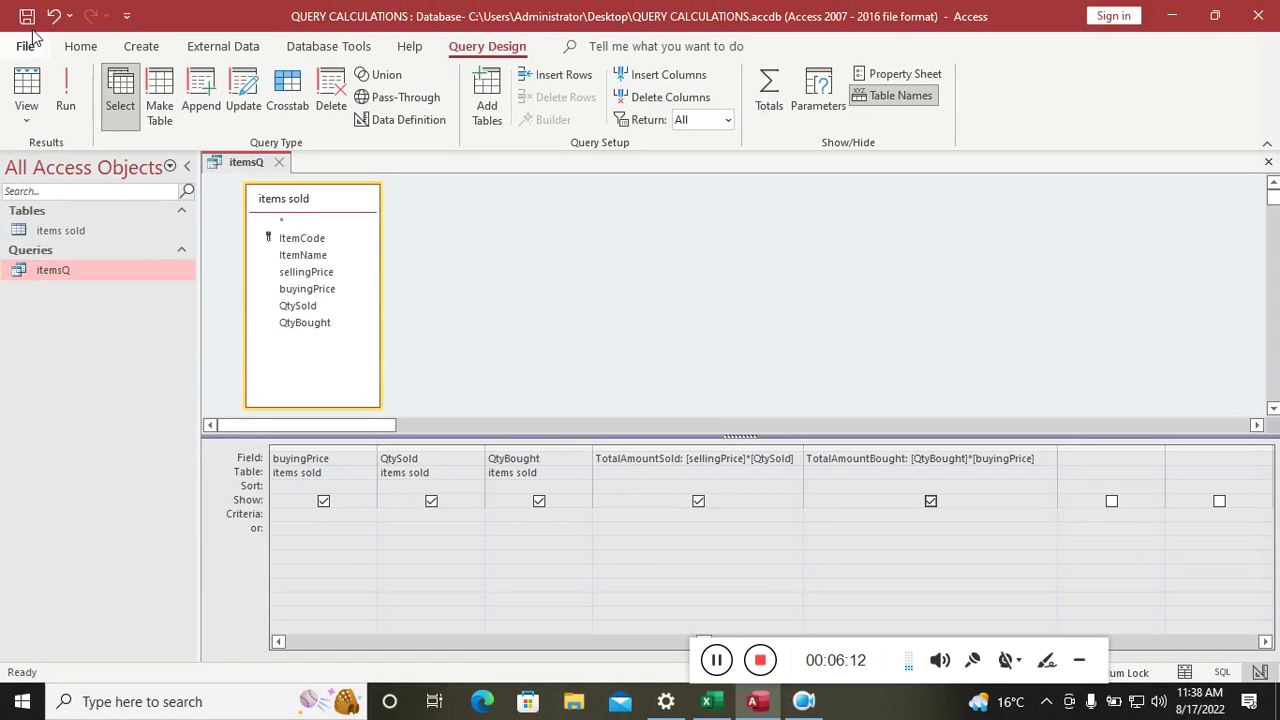
Run the query, widen the TotalAmountBought column to fit its heading, and compare it with the TotalAmountSold column
{"action": "left_click", "coordinate": [65, 95]}
{"action": "left_click", "coordinate": [990, 182]}
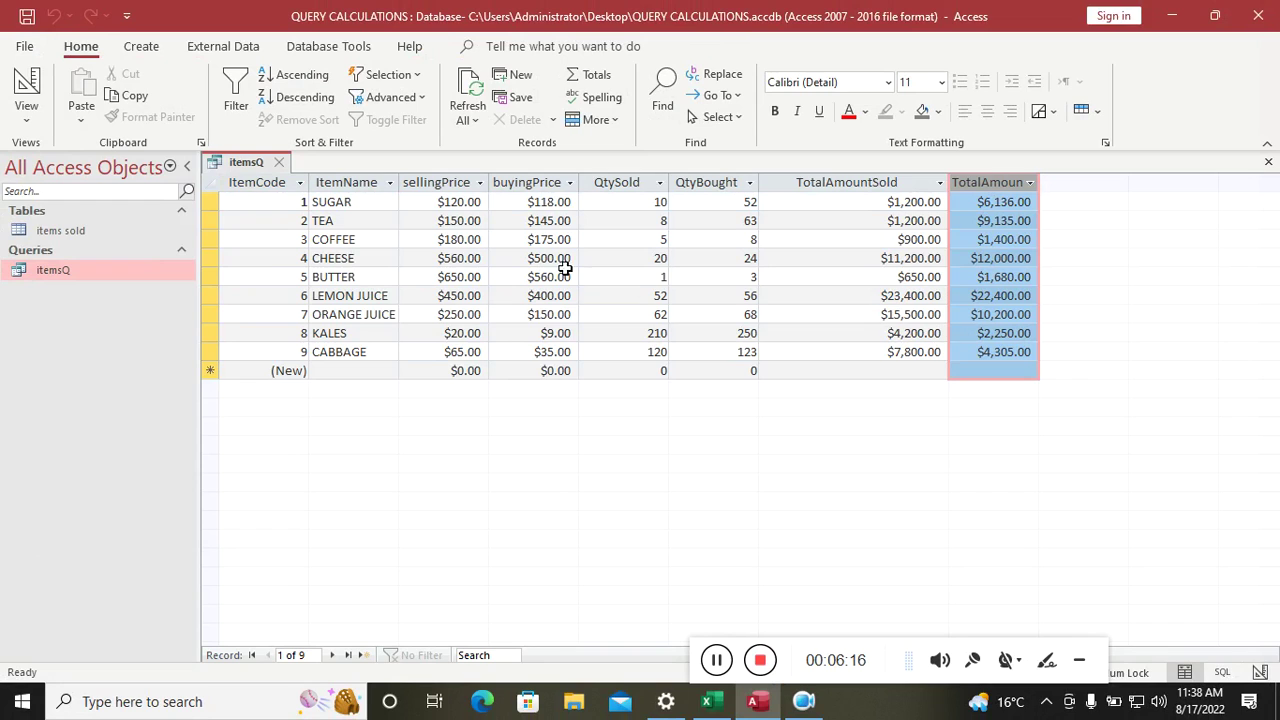
{"action": "left_click_drag", "start_coordinate": [1040, 182], "coordinate": [1098, 182]}
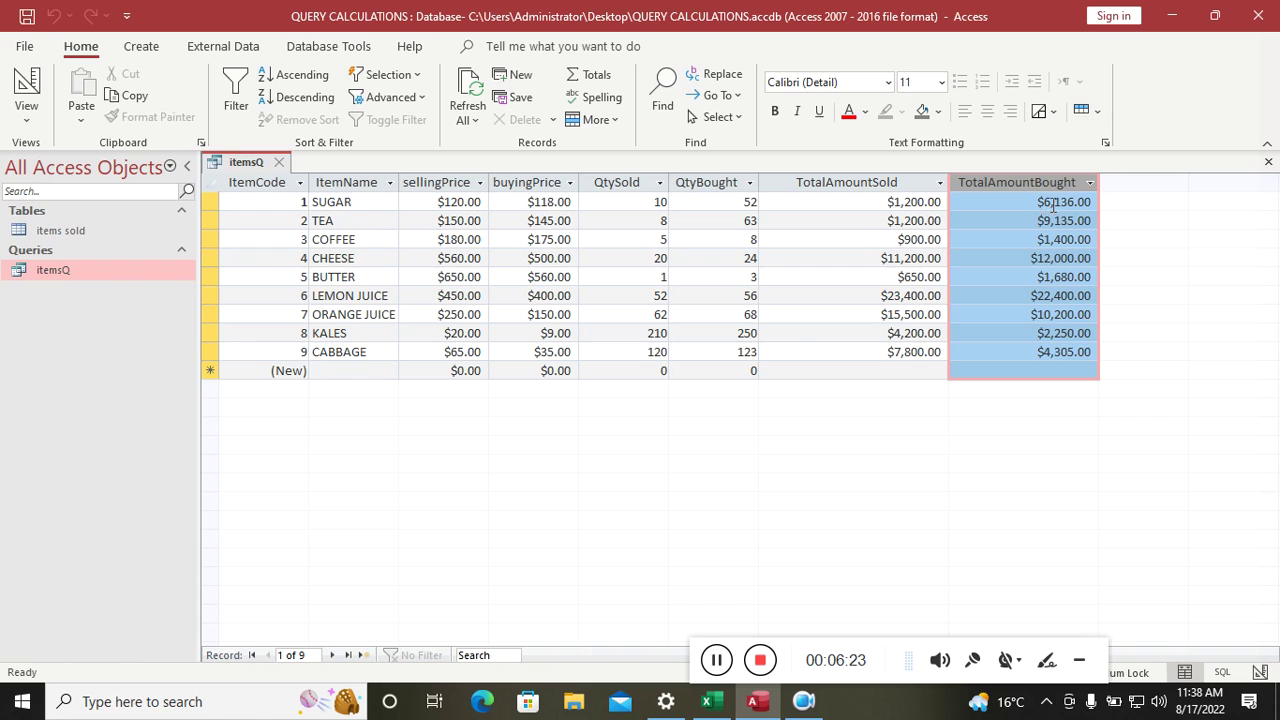
{"action": "left_click", "coordinate": [850, 178]}
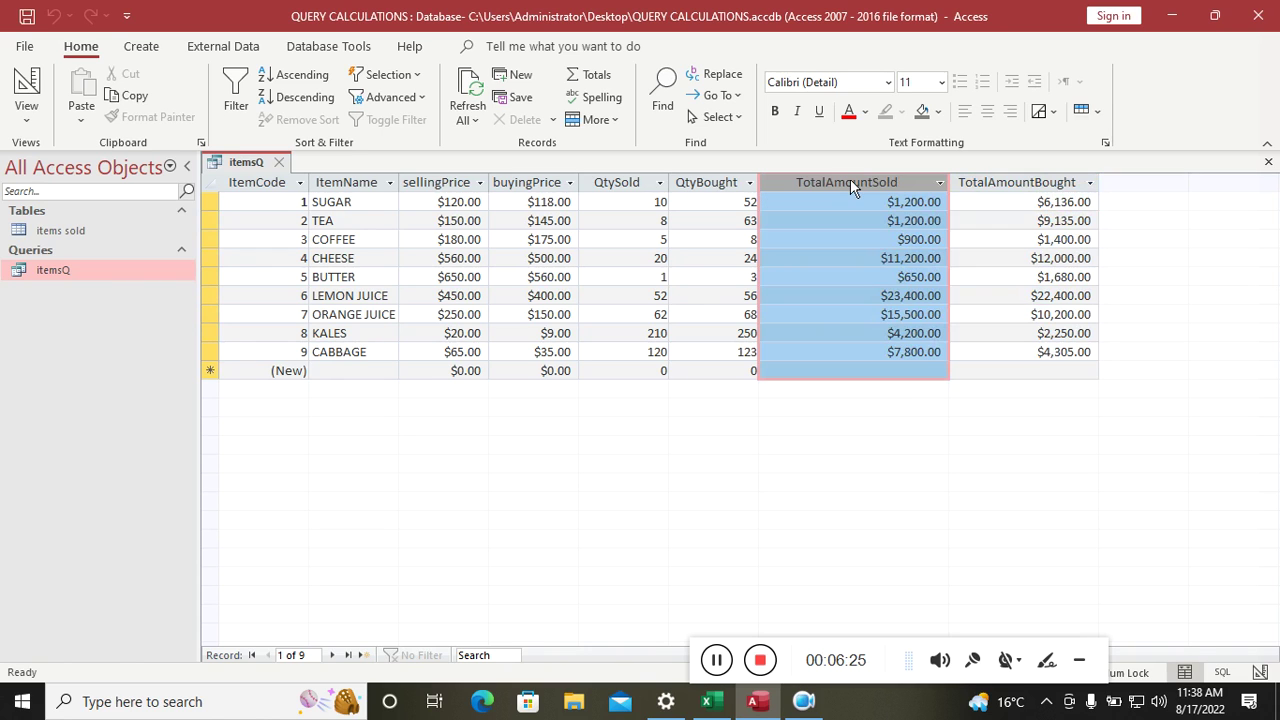
{"action": "left_click", "coordinate": [1028, 182]}
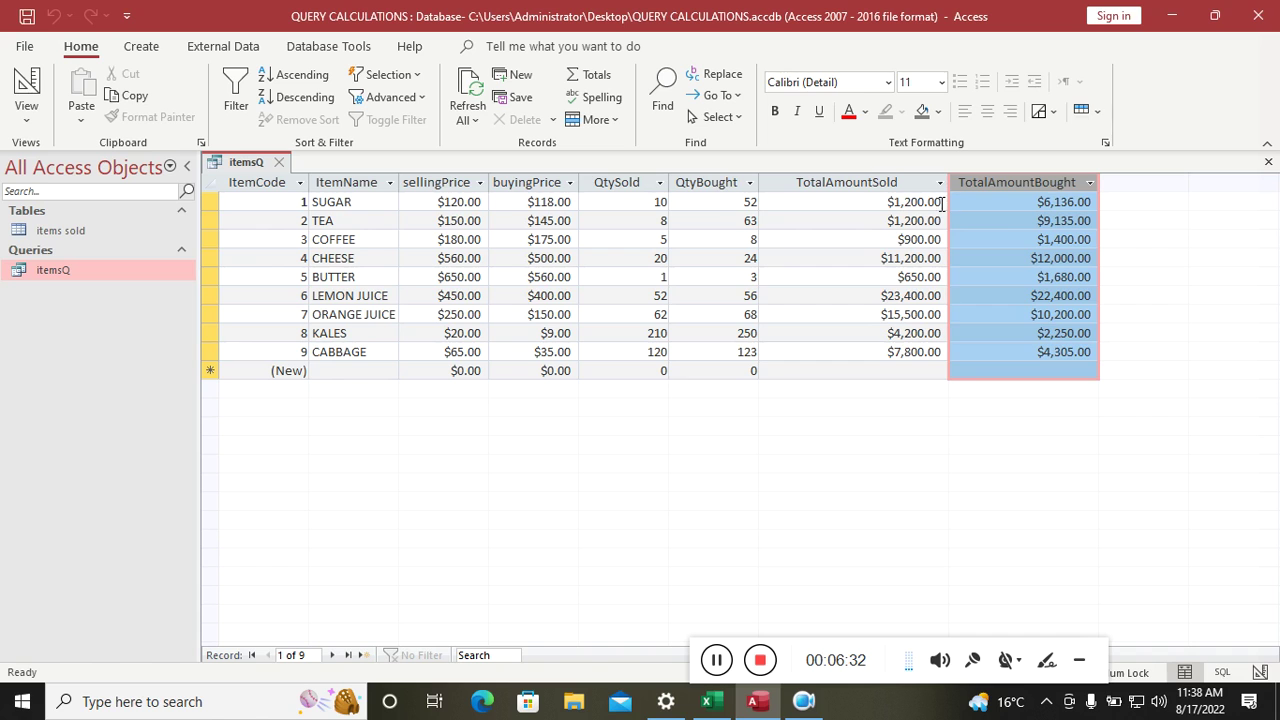
Return the query to Design view and widen the empty column after TotalAmountBought
{"action": "right_click", "coordinate": [232, 170]}
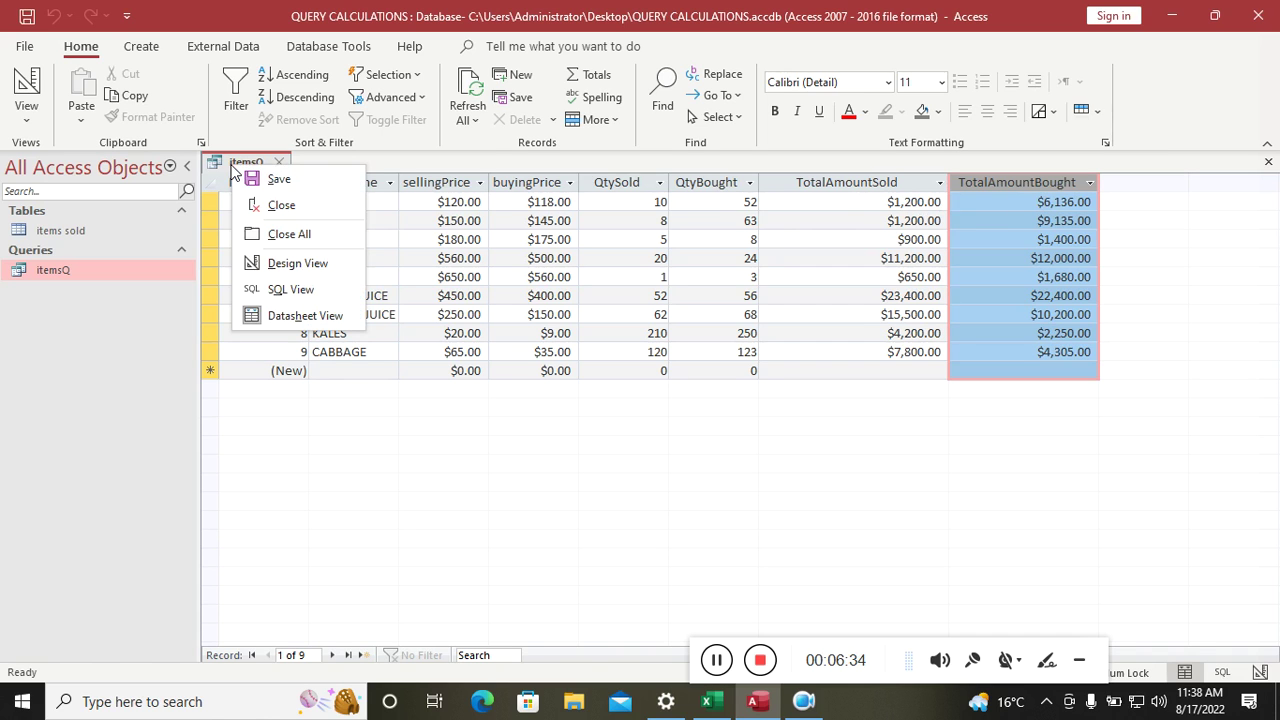
{"action": "left_click", "coordinate": [297, 263]}
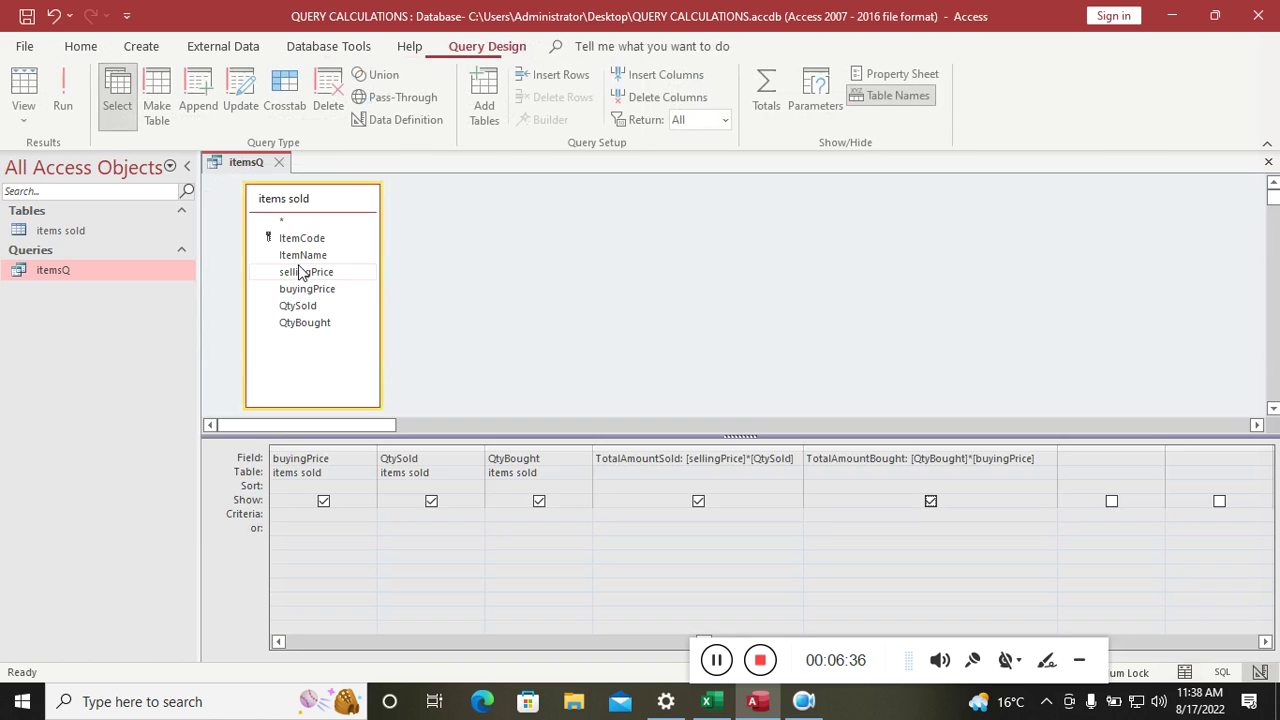
{"action": "left_click", "coordinate": [1265, 642]}
{"action": "left_click", "coordinate": [1265, 642]}
{"action": "left_click", "coordinate": [1265, 642]}
{"action": "left_click", "coordinate": [810, 457]}
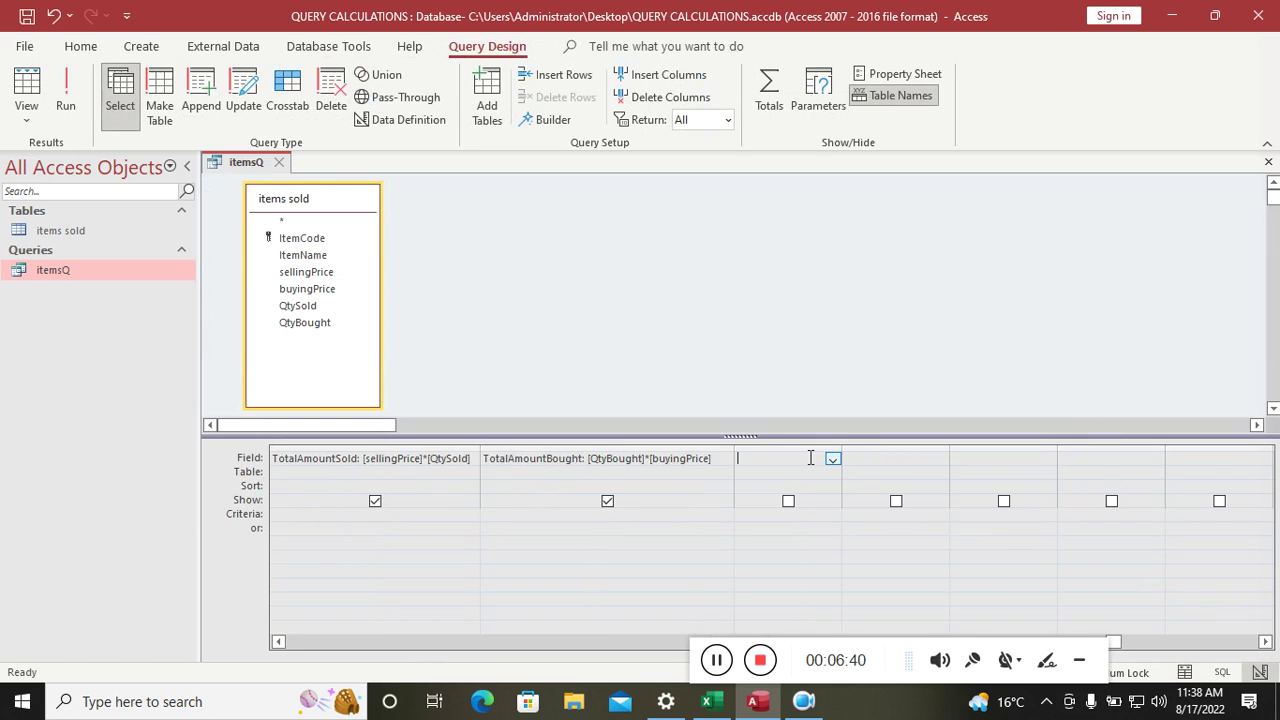
{"action": "left_click_drag", "start_coordinate": [841, 447], "coordinate": [1055, 449]}
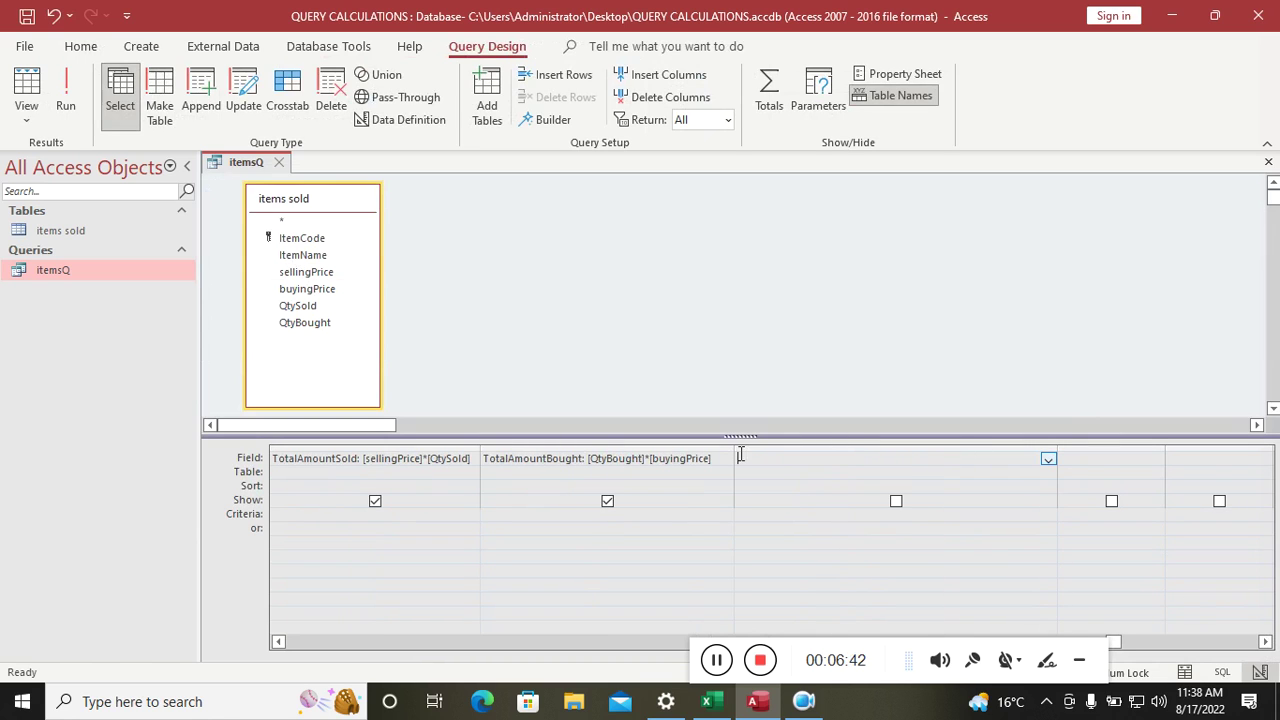
Name the new calculated field Difference and begin its expression with TotalAmountSold
{"action": "type", "text": "Differn"}
{"action": "key", "text": "BackSpace"}
{"action": "key", "text": "BackSpace"}
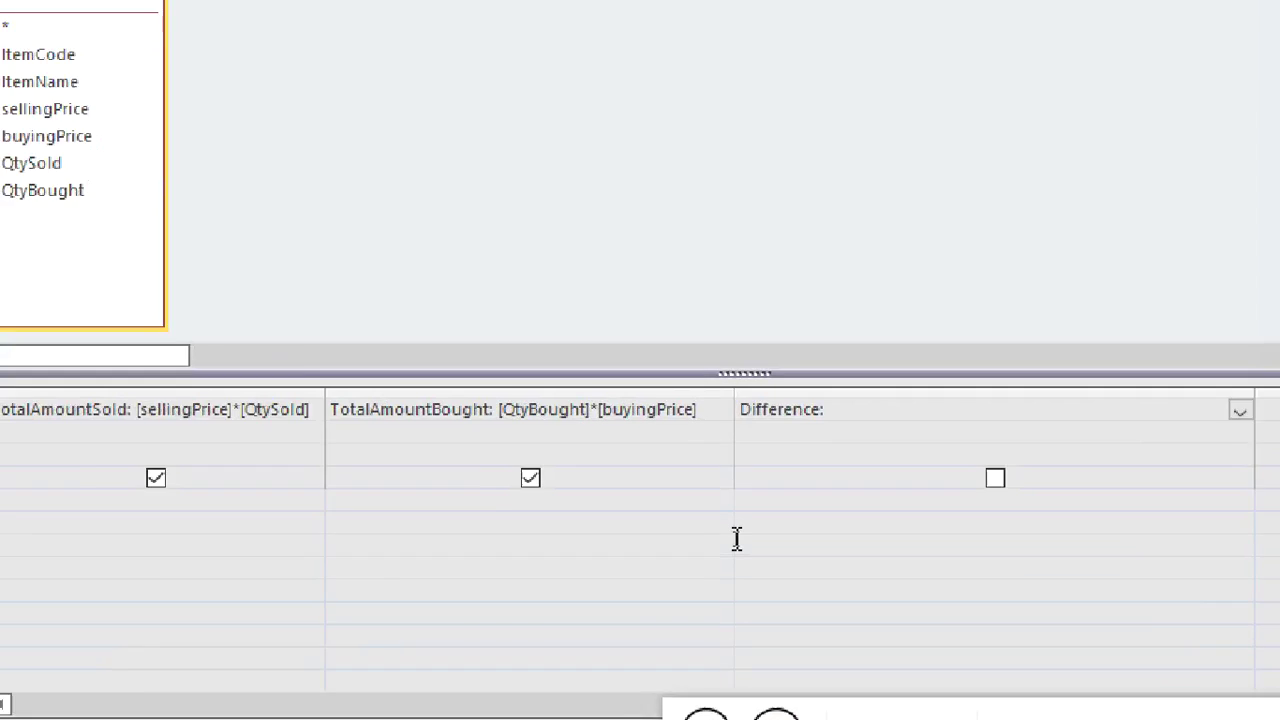
{"action": "type", "text": "Tit"}
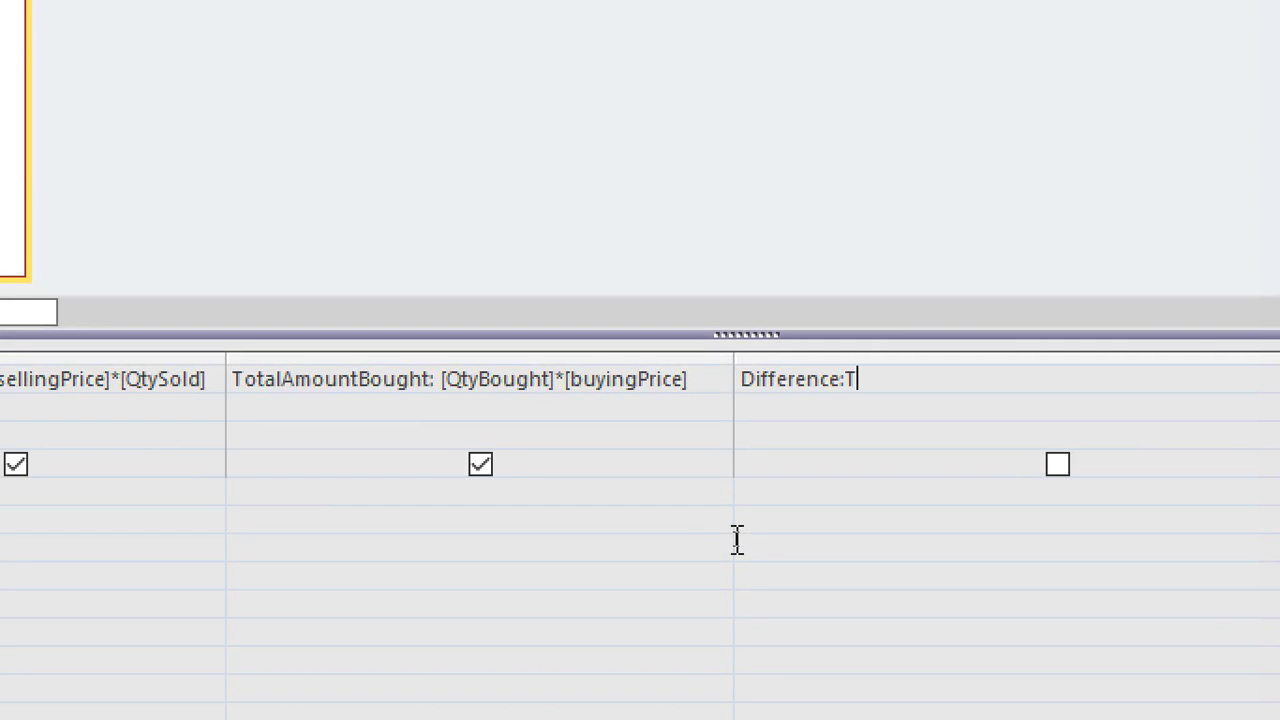
{"action": "key", "text": "BackSpace"}
{"action": "key", "text": "BackSpace"}
{"action": "type", "text": "otalAmoun"}
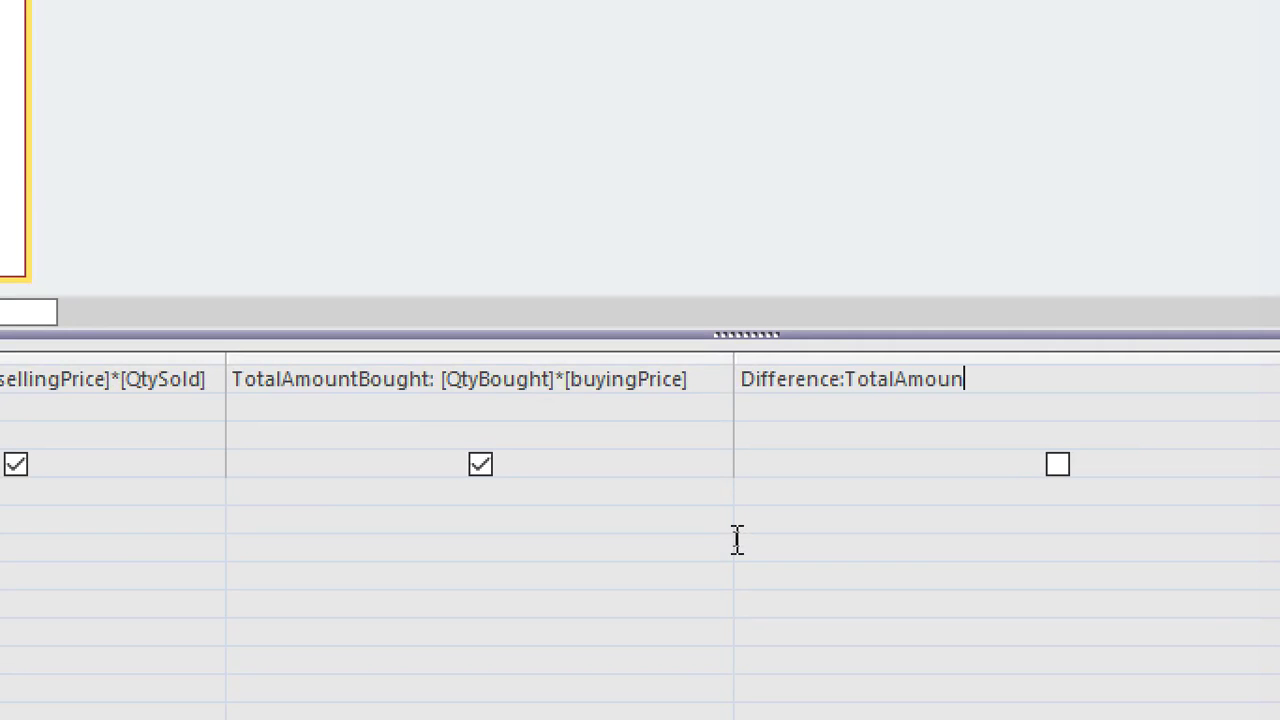
{"action": "type", "text": "tSold"}
Complete the Difference expression by subtracting TotalAmountBought, and include the field in the query results
{"action": "type", "text": "-"}
{"action": "type", "text": "Tot"}
{"action": "key", "text": "BackSpace"}
{"action": "type", "text": "otalAmou"}
{"action": "key", "text": "BackSpace"}
{"action": "type", "text": "ount"}
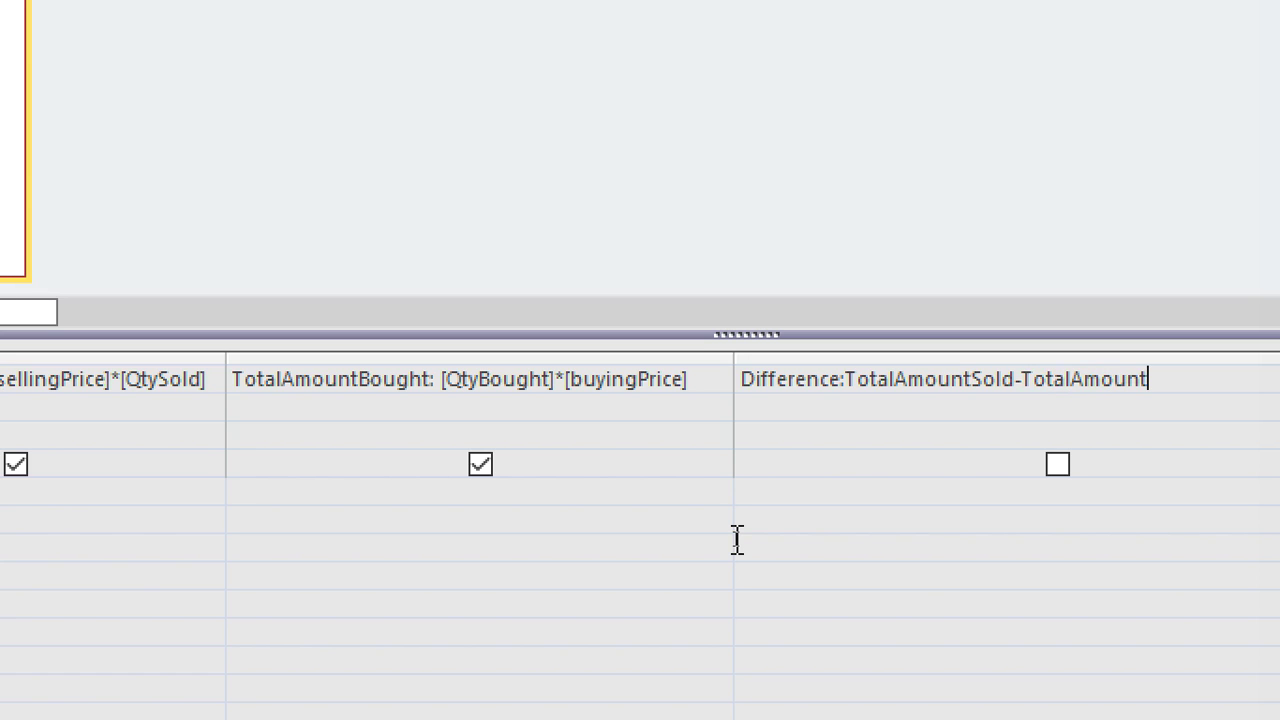
{"action": "type", "text": "Bought"}
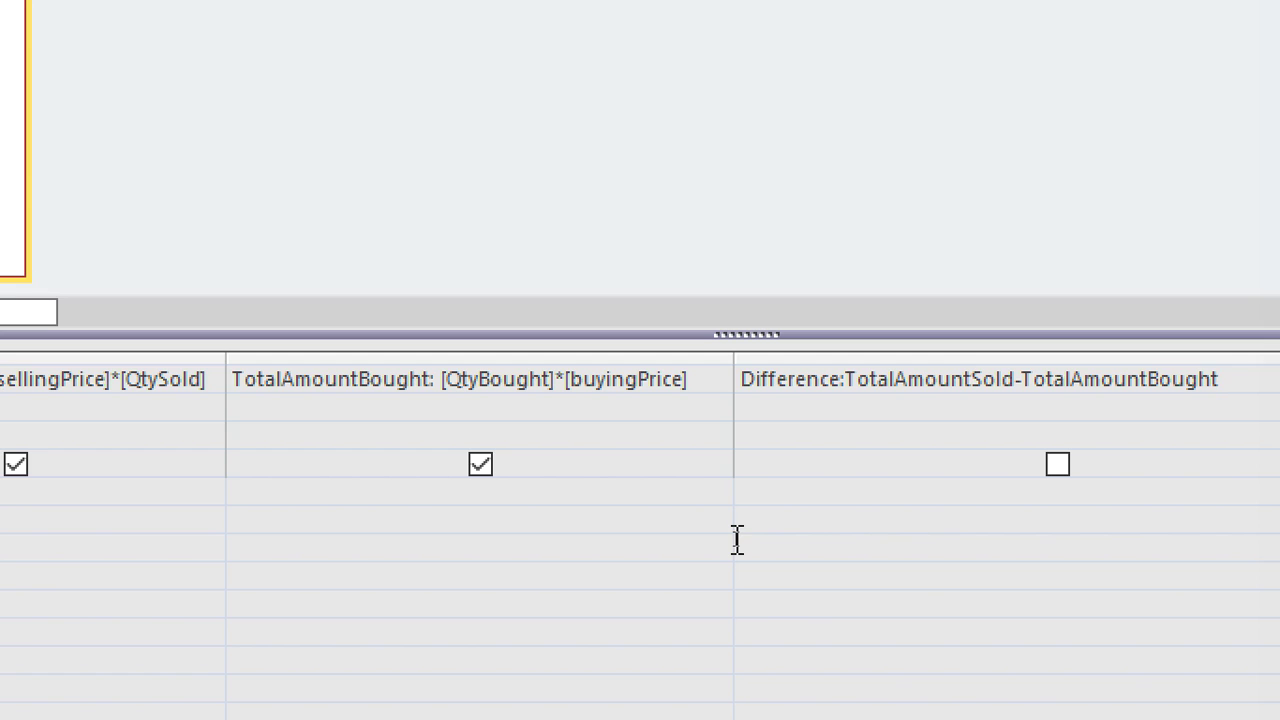
{"action": "left_click", "coordinate": [1058, 466]}
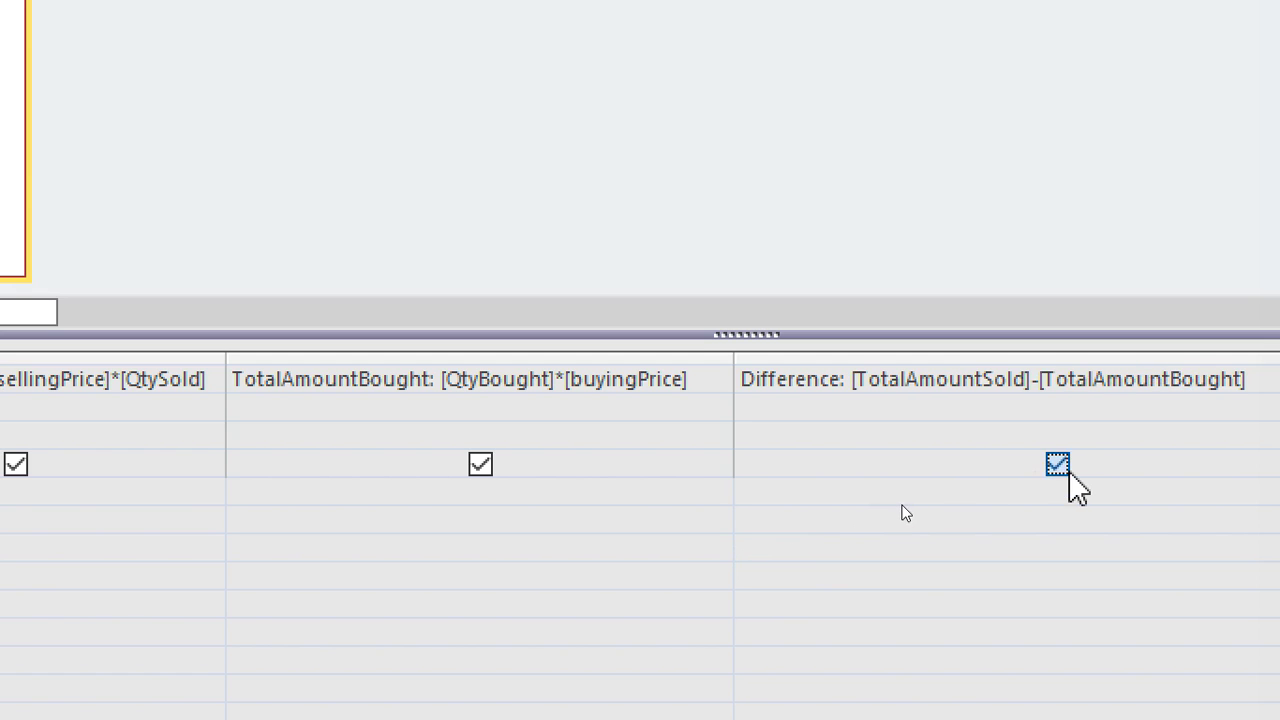
{"action": "left_click", "coordinate": [1058, 465]}
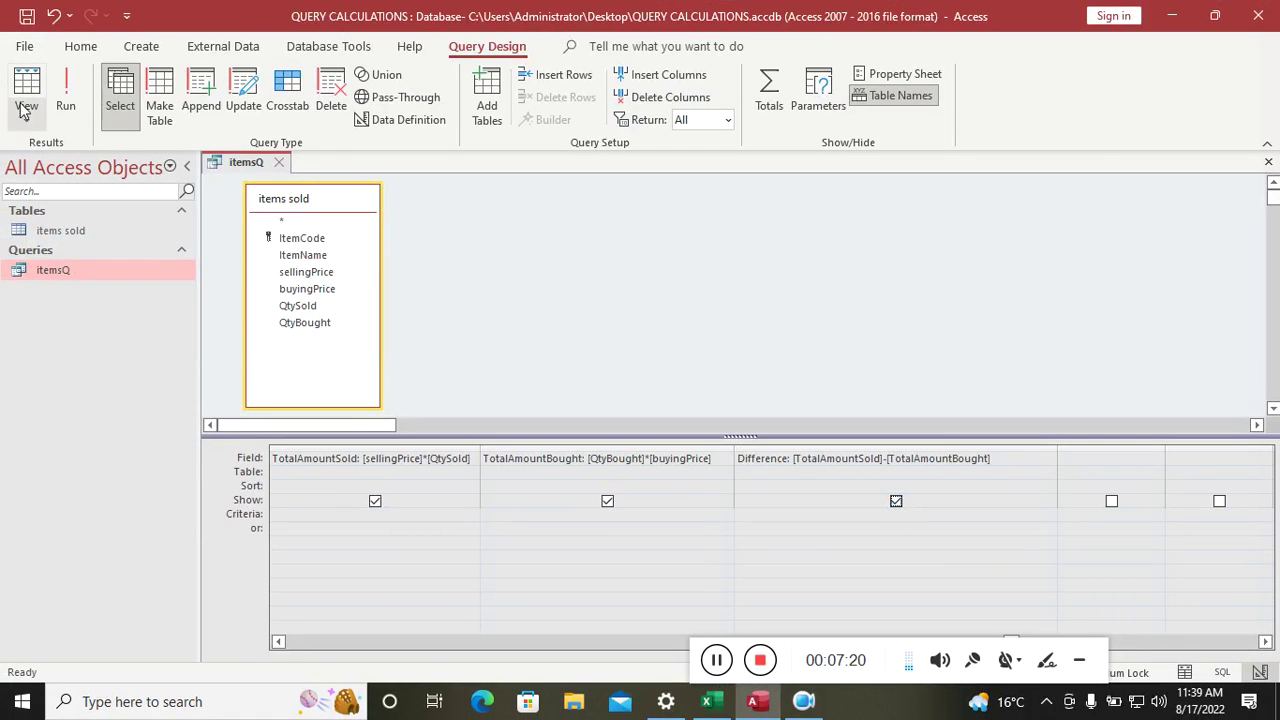
Examine the Difference column in the query's results, and return to Design view to review the query's fields
{"action": "left_click", "coordinate": [25, 108]}
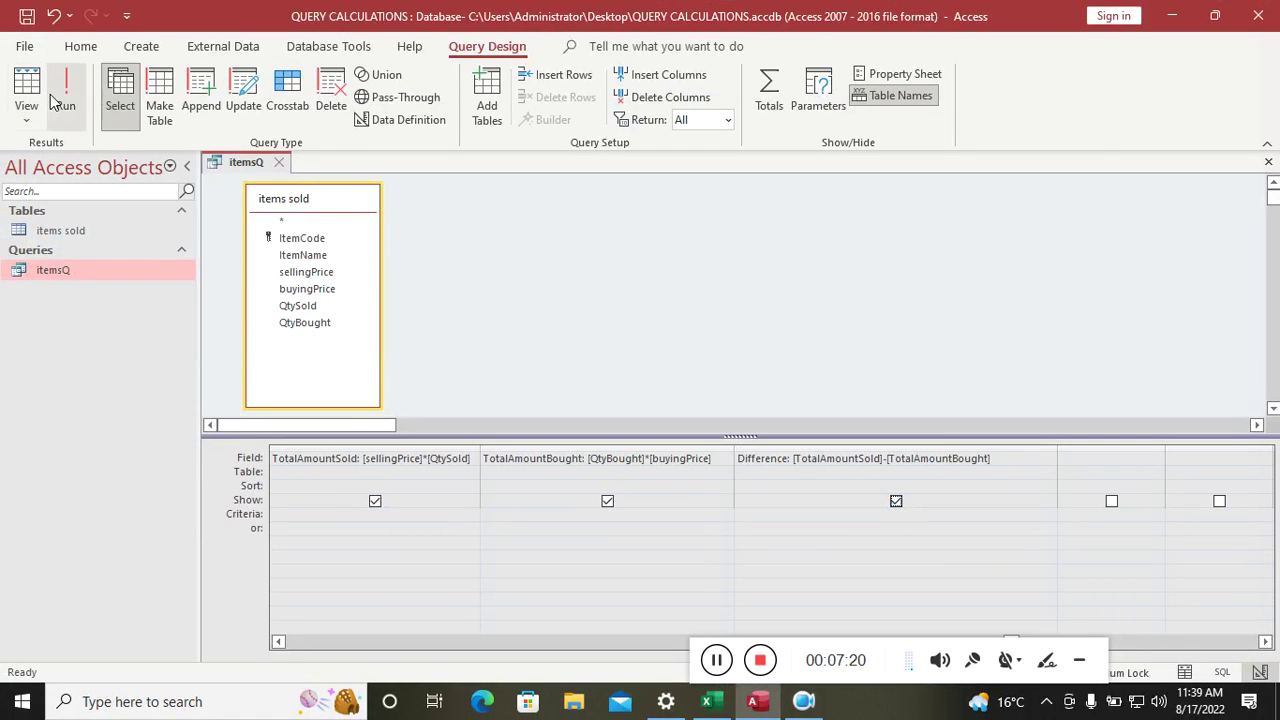
{"action": "left_click", "coordinate": [1140, 183]}
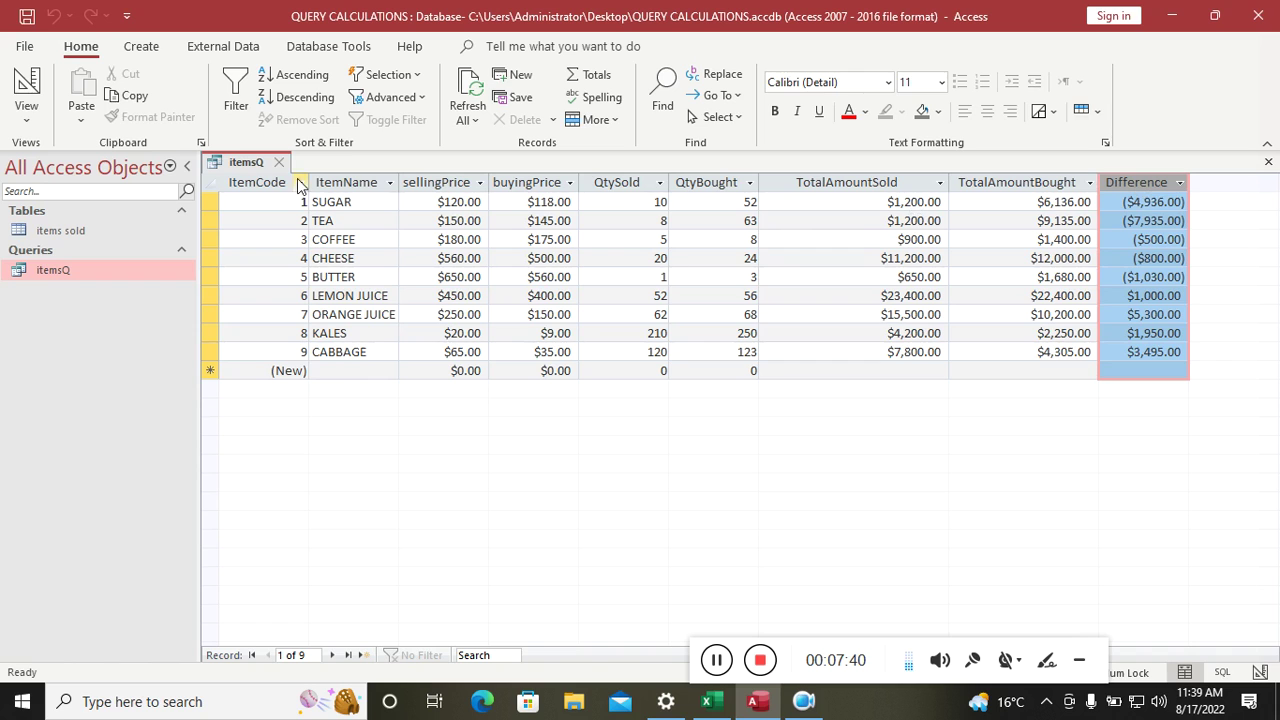
{"action": "left_click", "coordinate": [28, 88]}
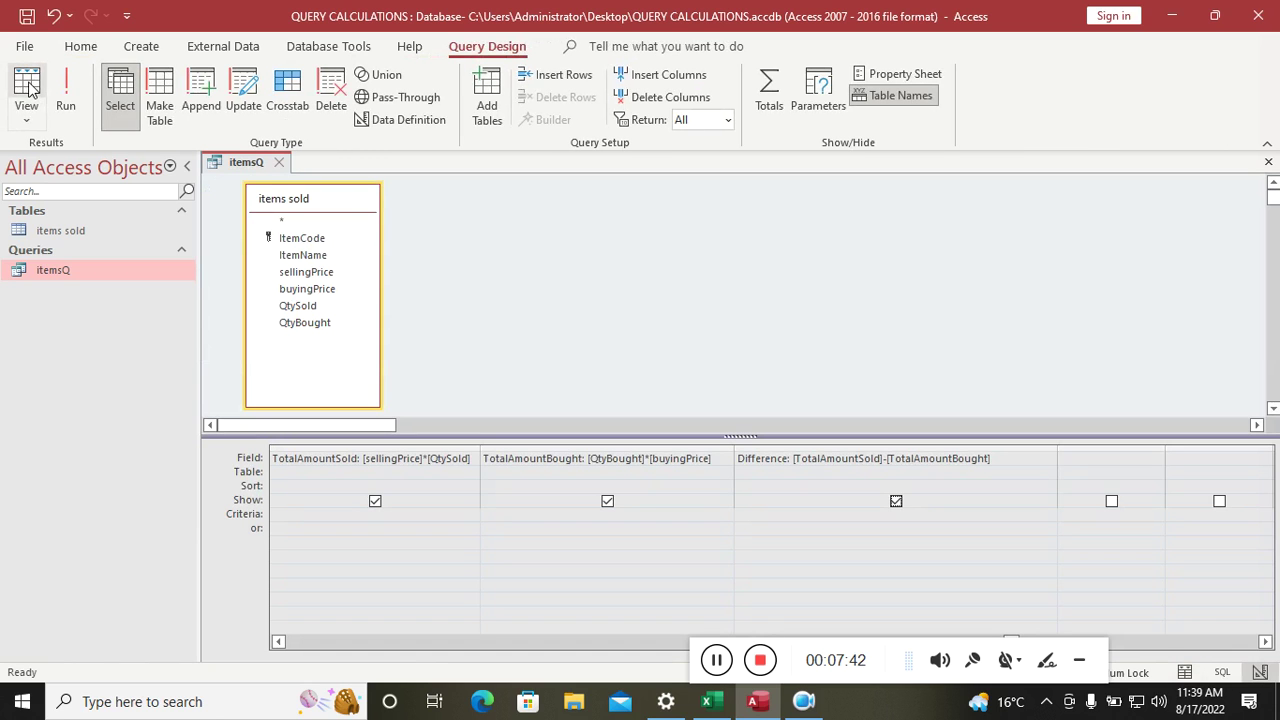
{"action": "left_click", "coordinate": [278, 643]}
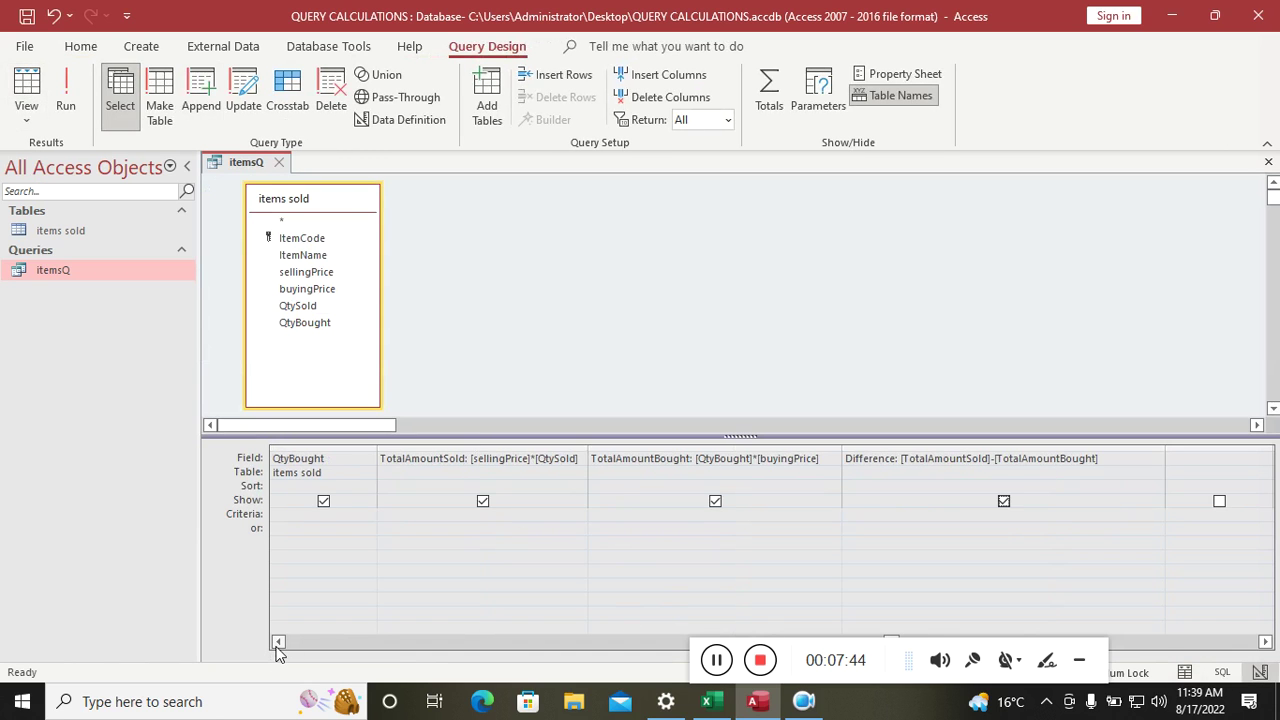
{"action": "left_click", "coordinate": [278, 643]}
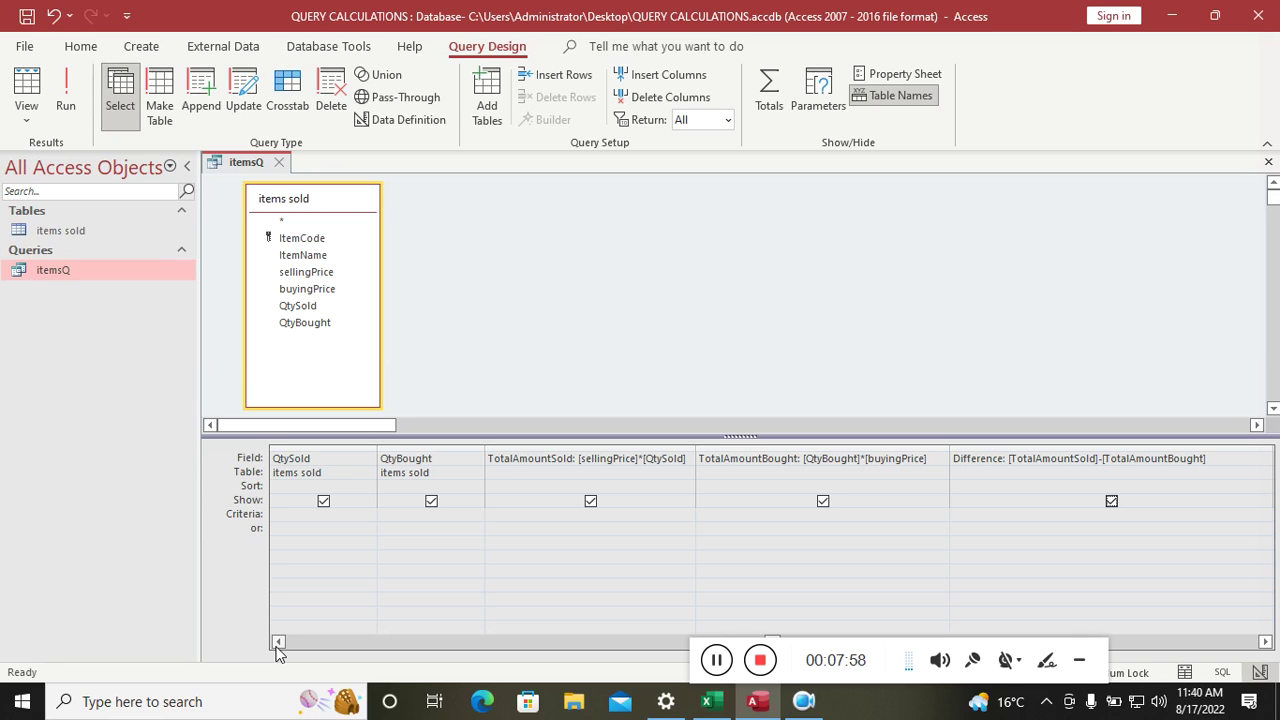
Start a new calculated field in the empty column after Difference, include it in the results, and name it NewSellingPrice
{"action": "left_click", "coordinate": [1265, 642]}
{"action": "left_click", "coordinate": [1265, 642]}
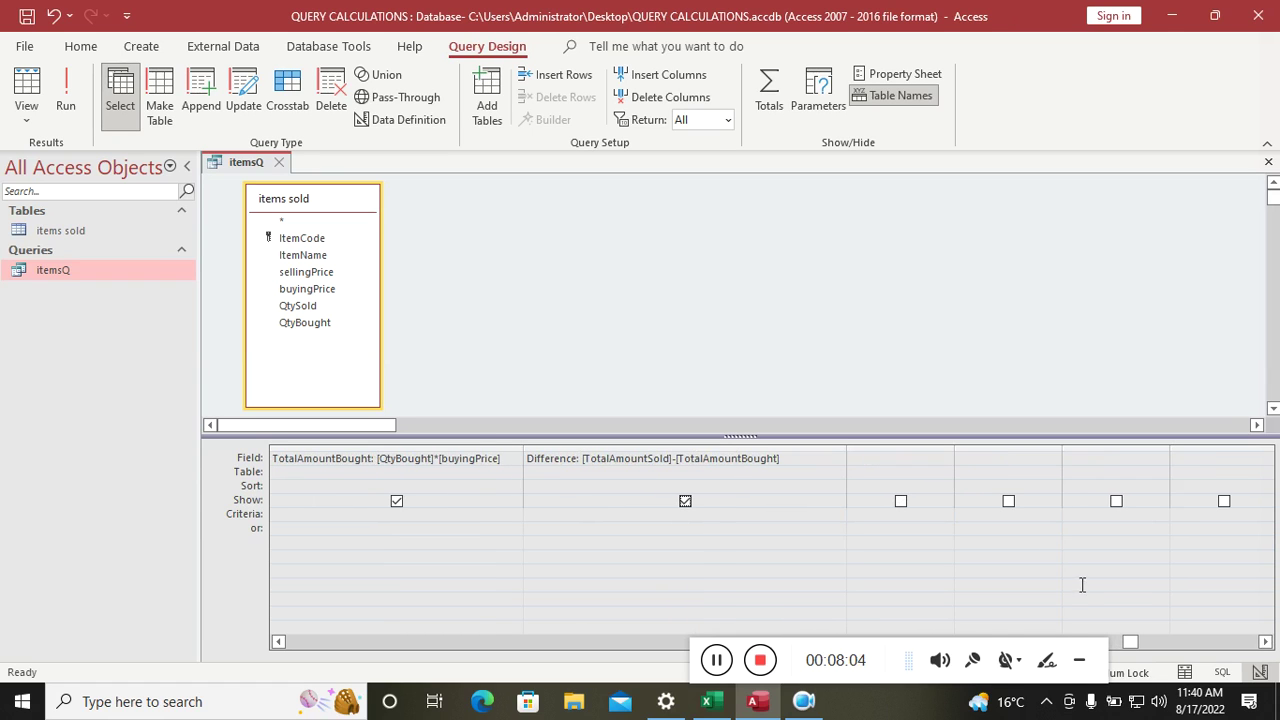
{"action": "left_click", "coordinate": [901, 502]}
{"action": "left_click", "coordinate": [879, 459]}
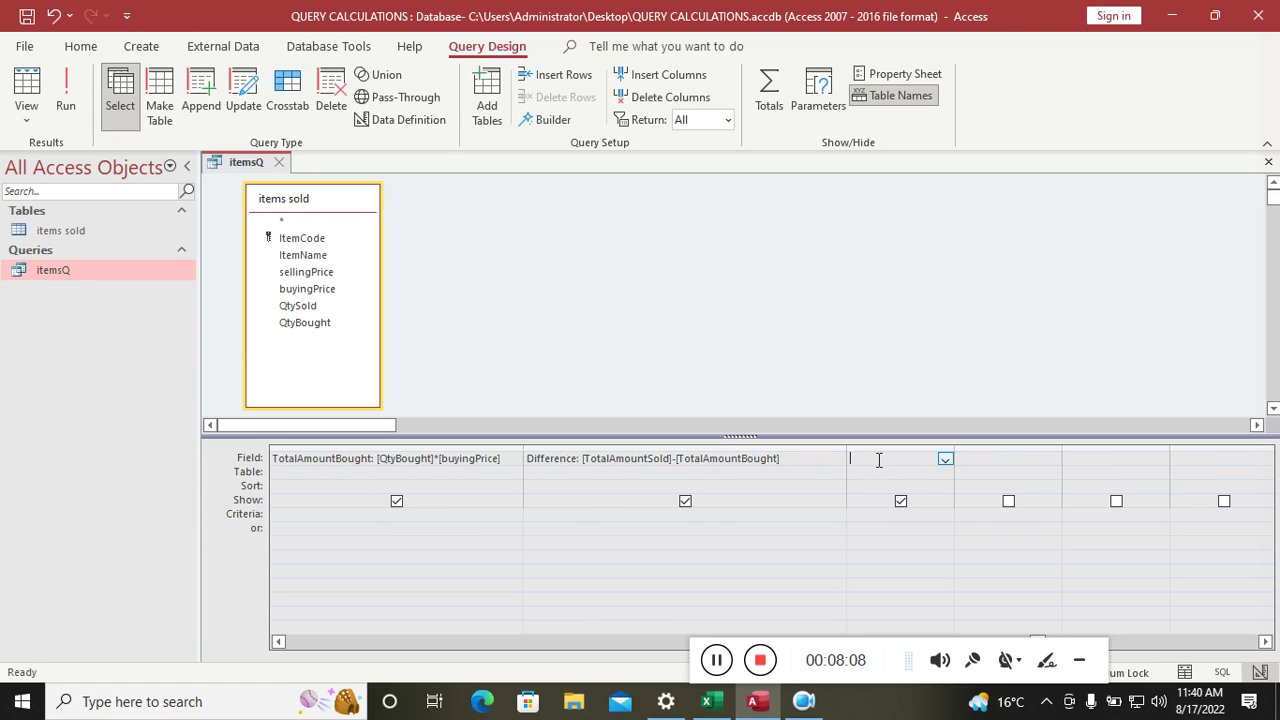
{"action": "type", "text": "New"}
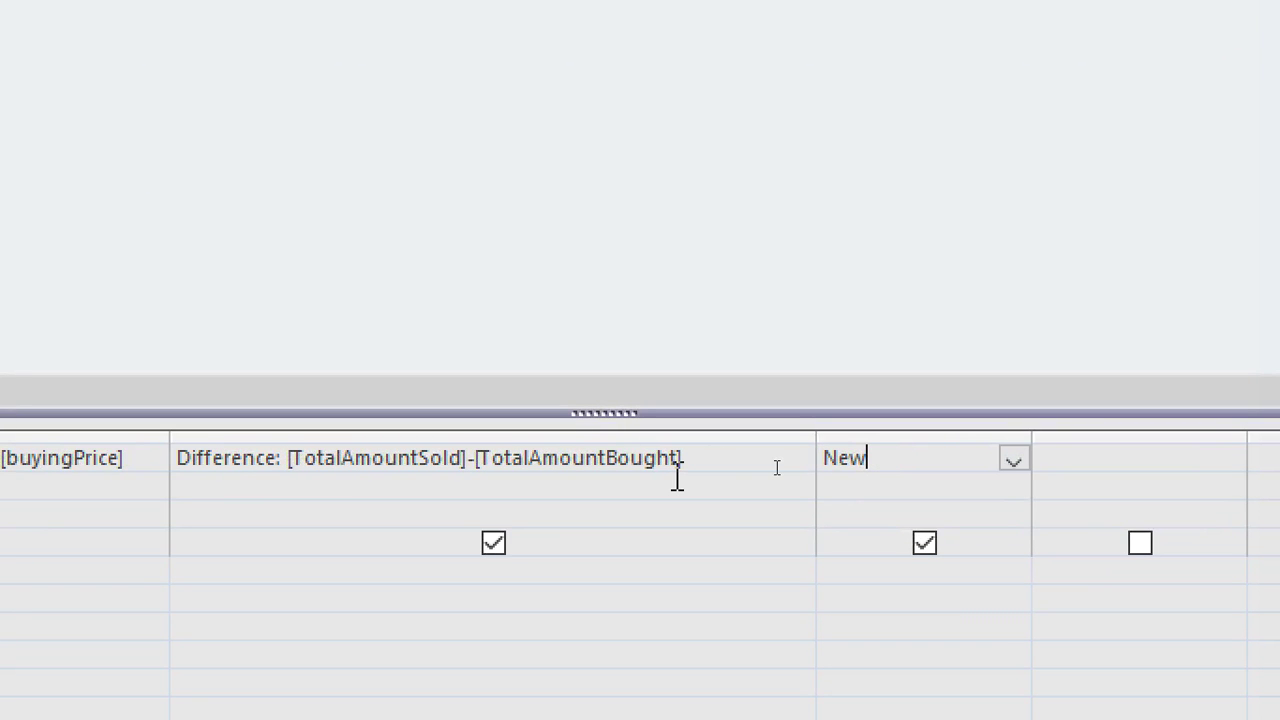
{"action": "type", "text": "SellingPrice"}
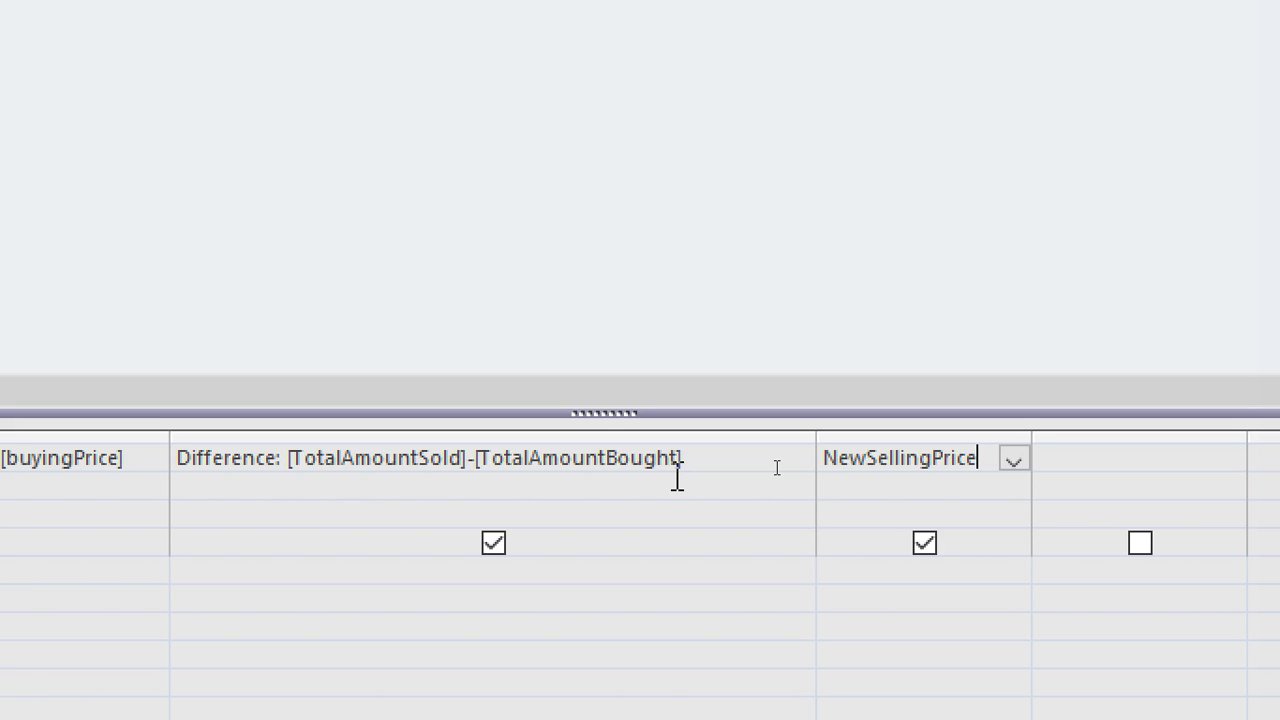
Define NewSellingPrice as sellingPrice*1.2 and widen its column to fit the whole expression
{"action": "type", "text": ":"}
{"action": "key", "text": "BackSpace"}
{"action": "type", "text": "selling"}
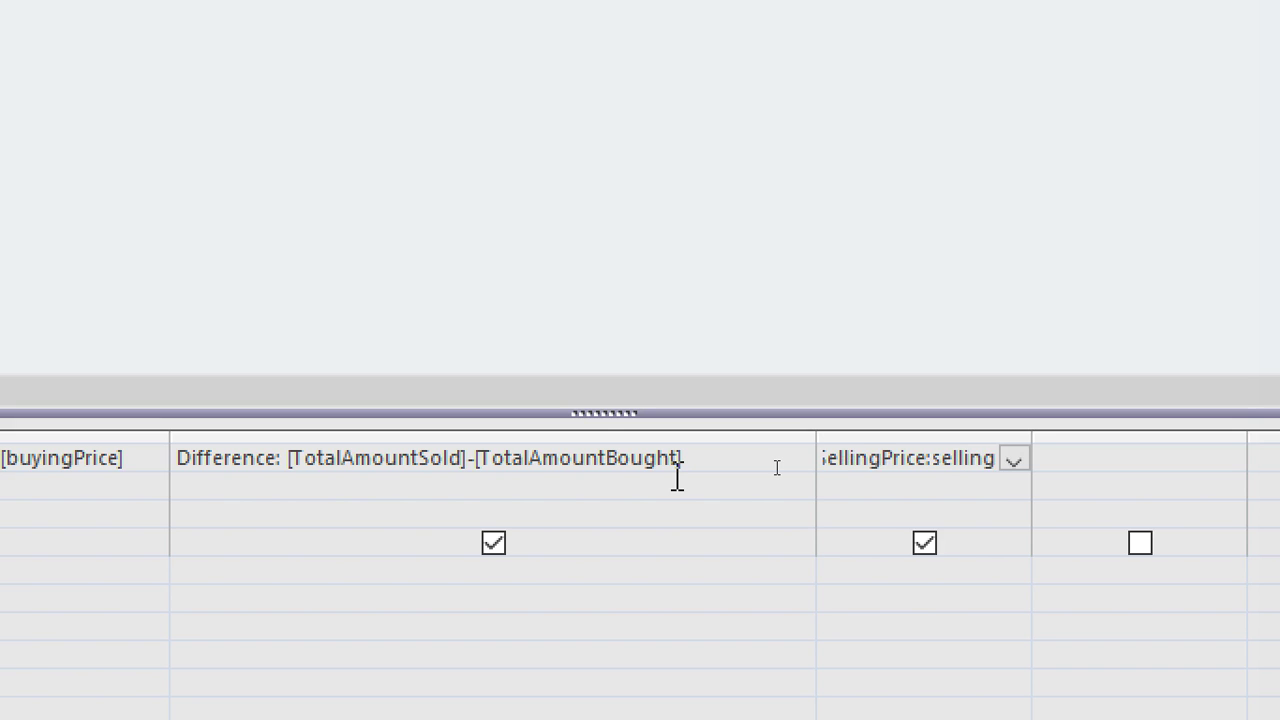
{"action": "type", "text": "Price*"}
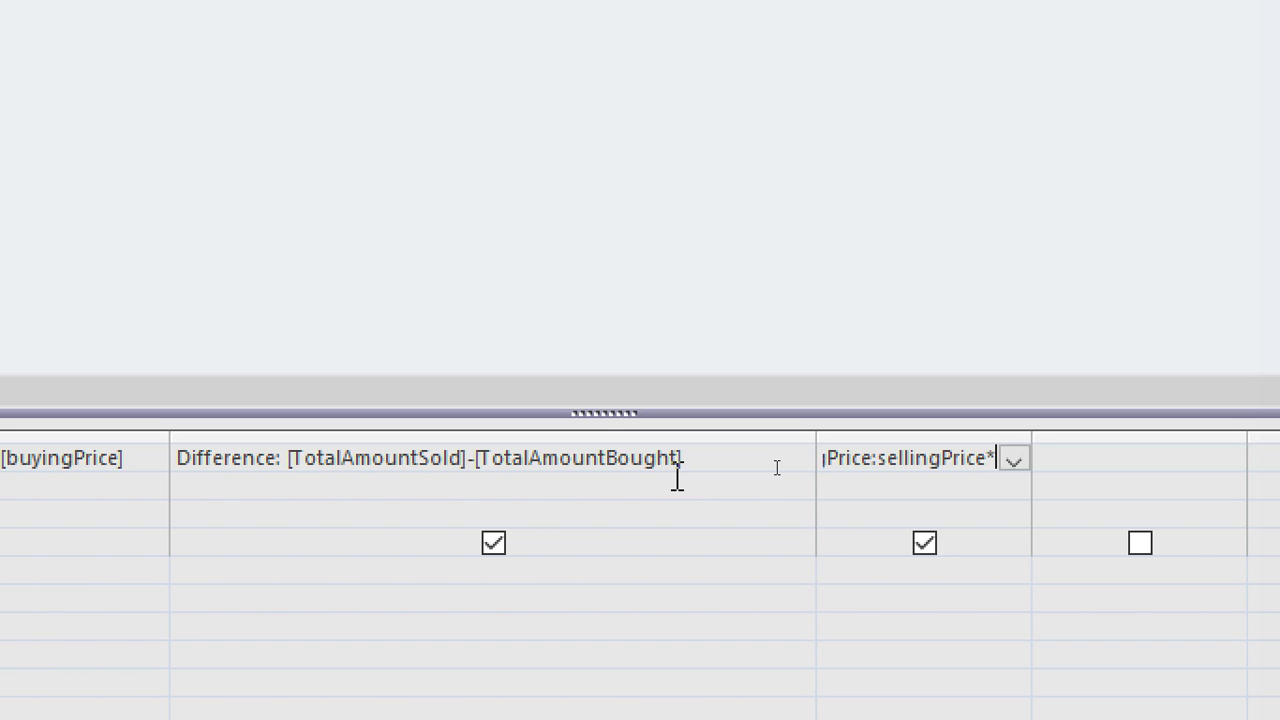
{"action": "type", "text": "1.2"}
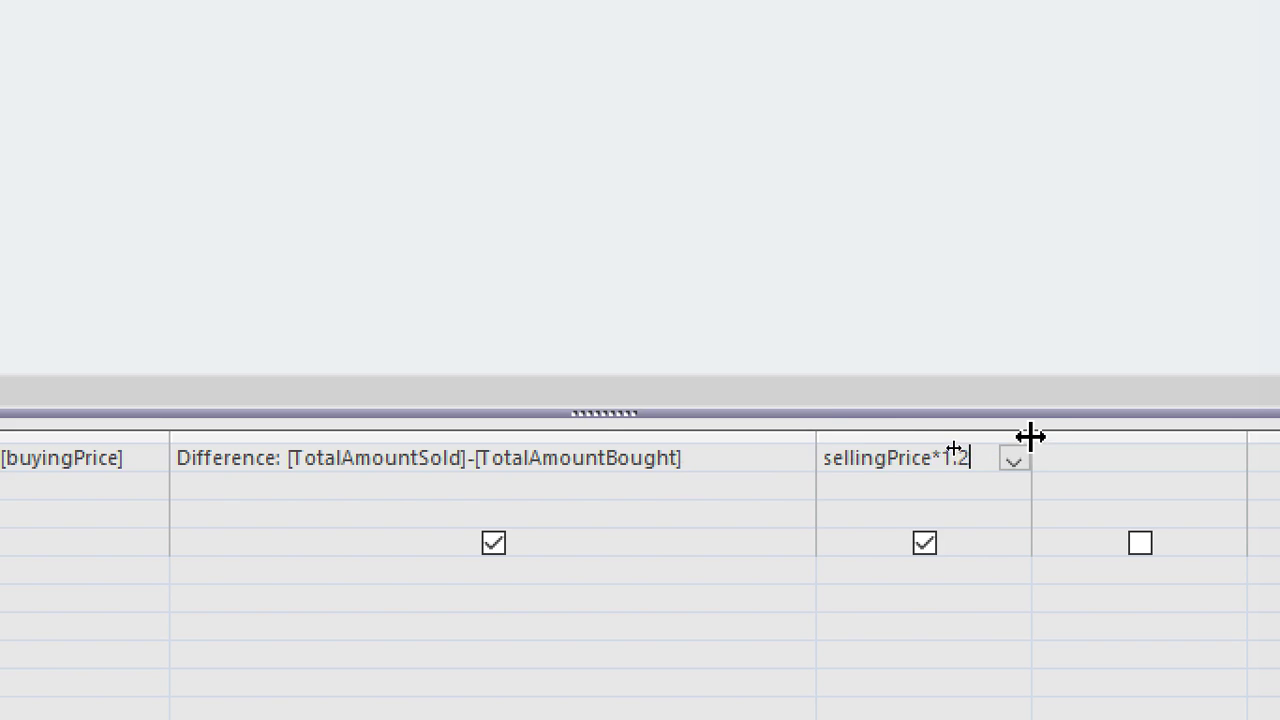
{"action": "left_click_drag", "start_coordinate": [1031, 437], "coordinate": [1114, 451]}
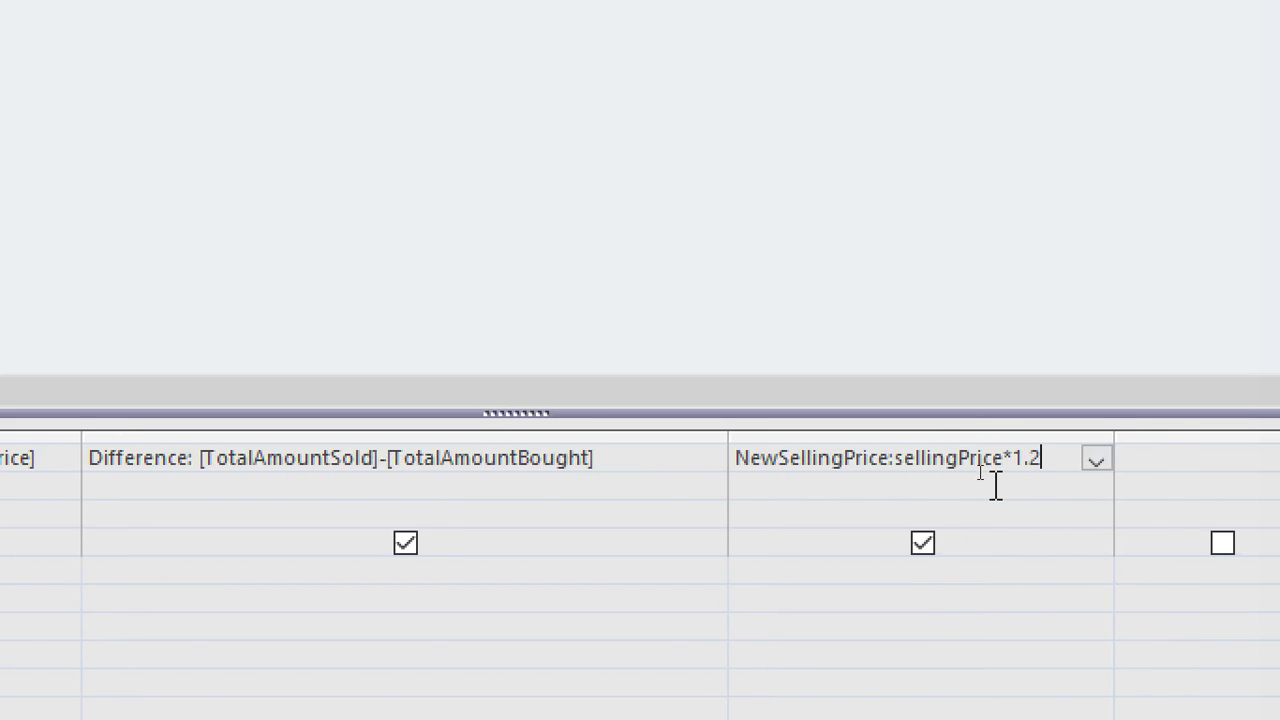
{"action": "left_click", "coordinate": [995, 485]}
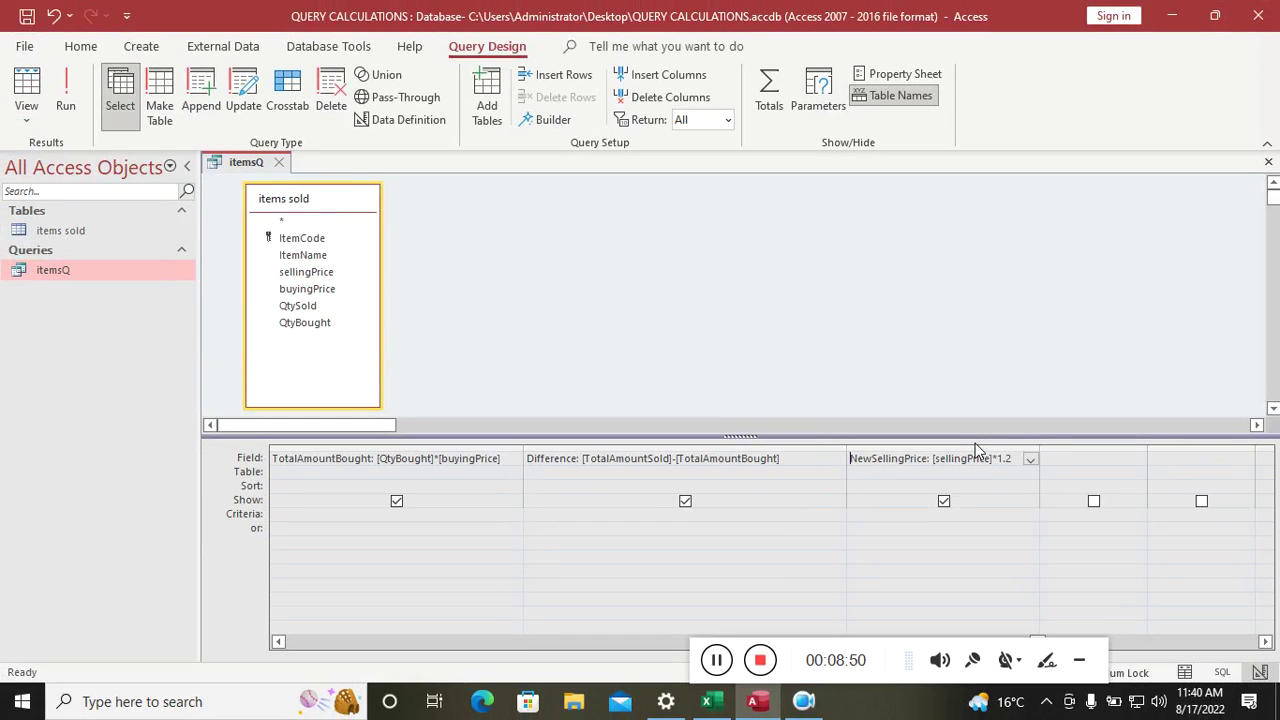
Run the query, narrow the TotalAmountSold column in the results, and compare NewSellingPrice with the original price columns
{"action": "left_click", "coordinate": [68, 98]}
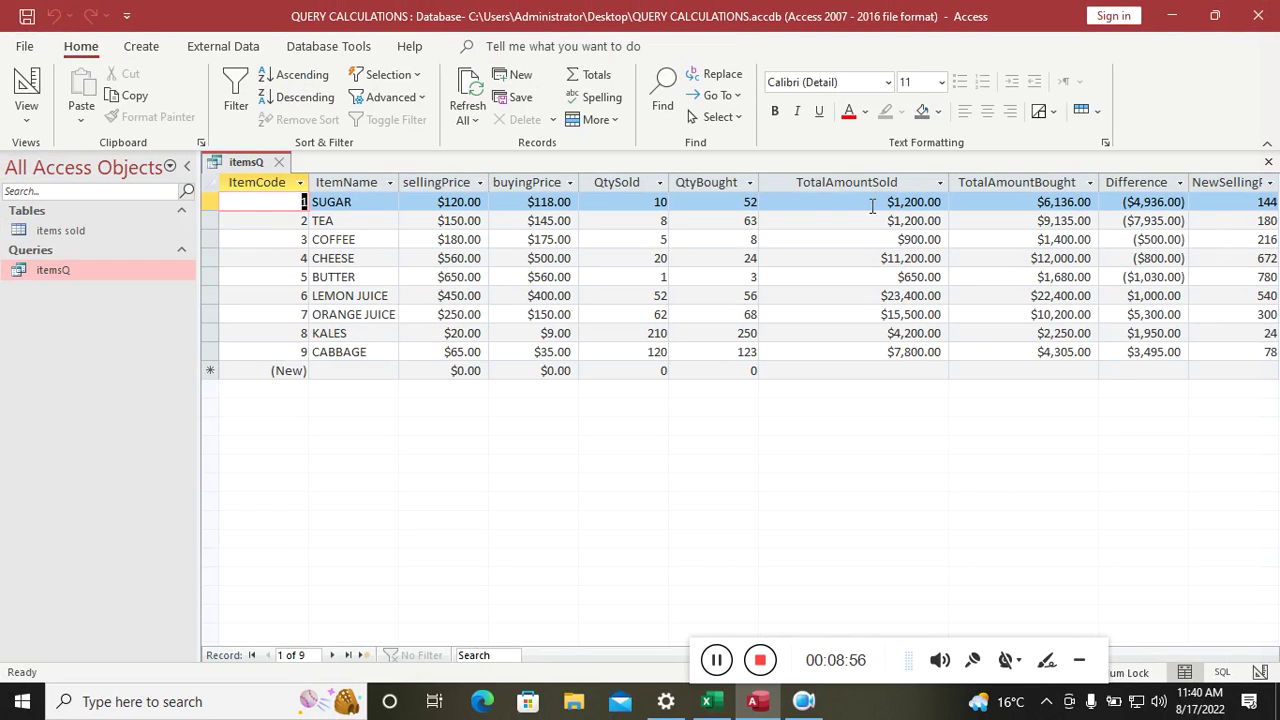
{"action": "left_click_drag", "start_coordinate": [947, 182], "coordinate": [852, 182]}
{"action": "left_click", "coordinate": [1135, 184]}
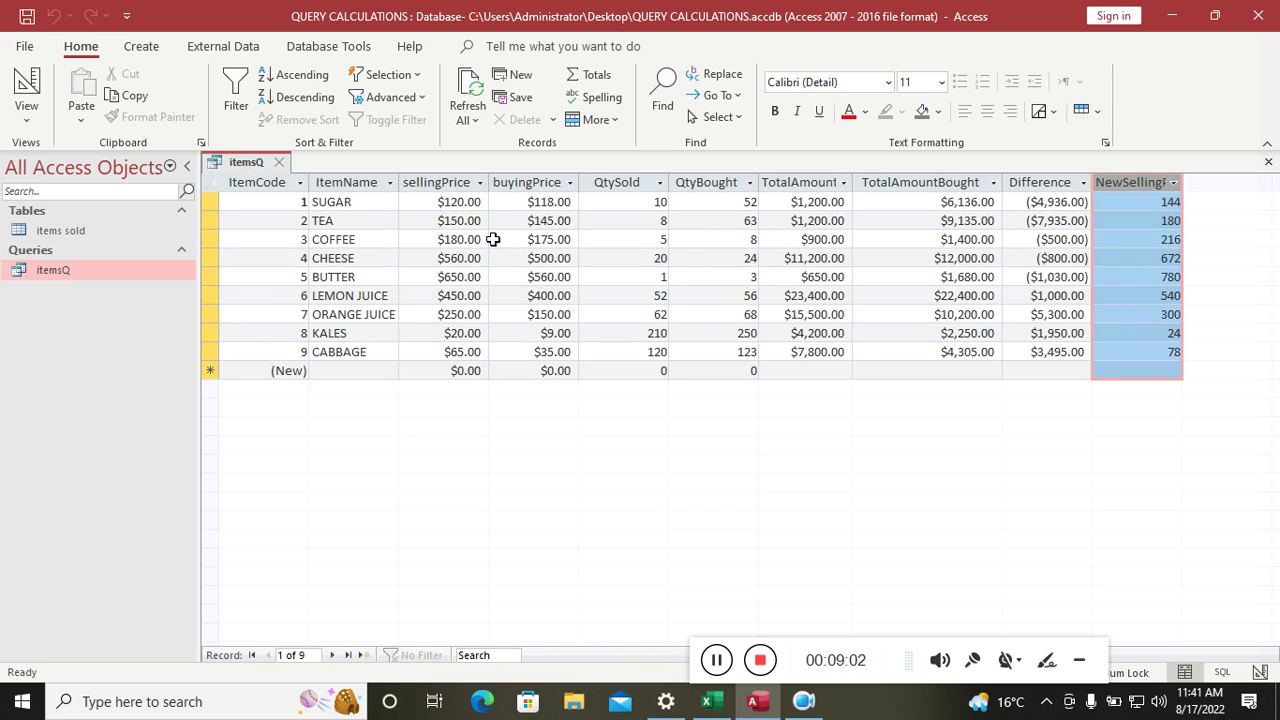
{"action": "left_click", "coordinate": [443, 184]}
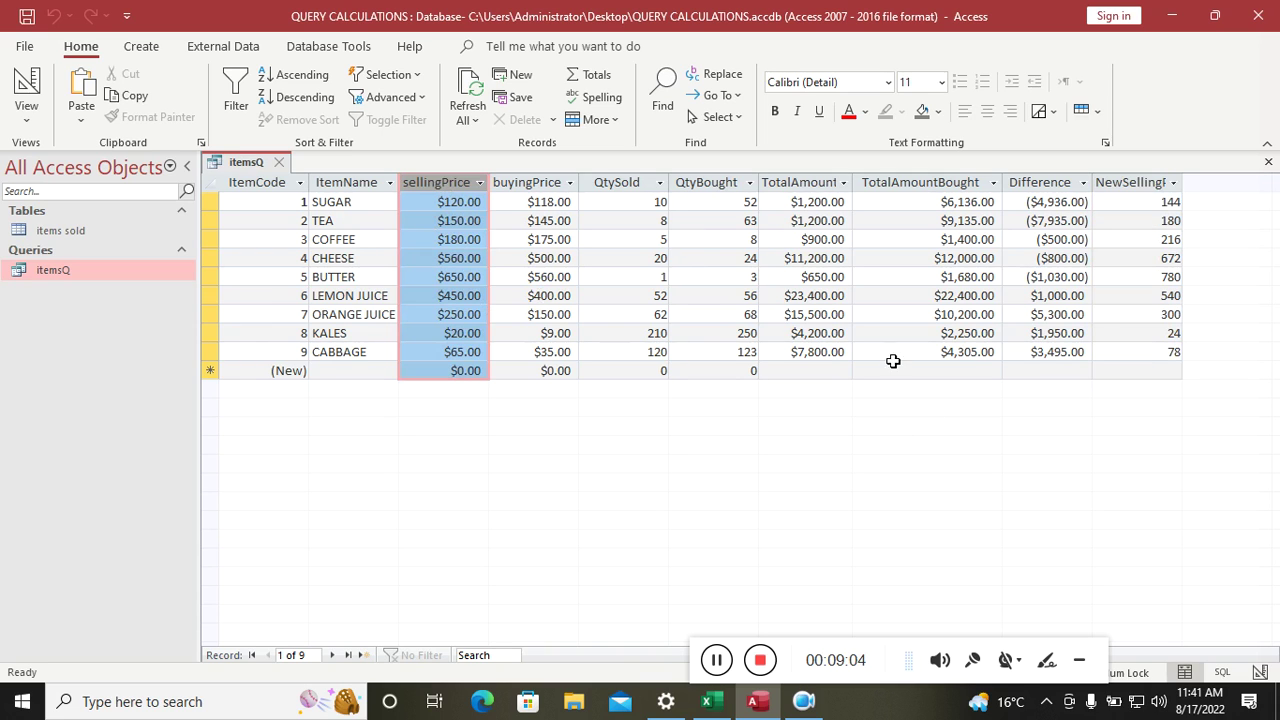
{"action": "left_click", "coordinate": [1150, 182]}
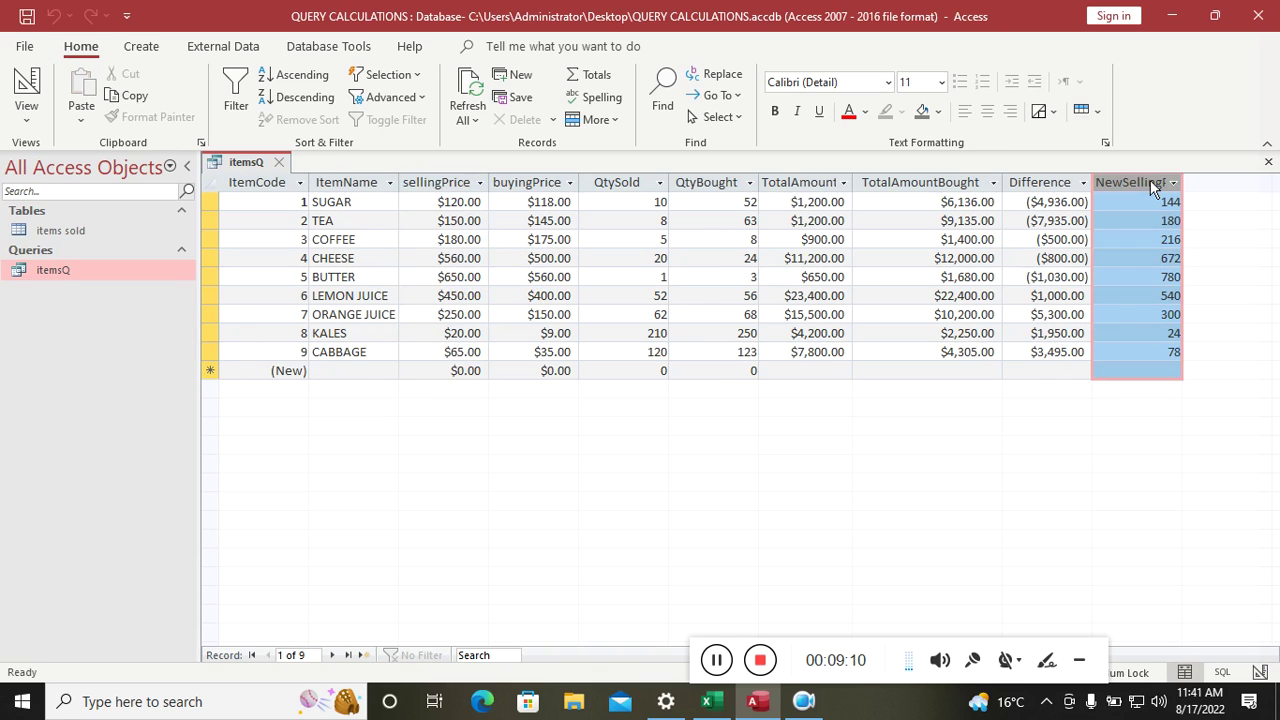
{"action": "left_click", "coordinate": [540, 186]}
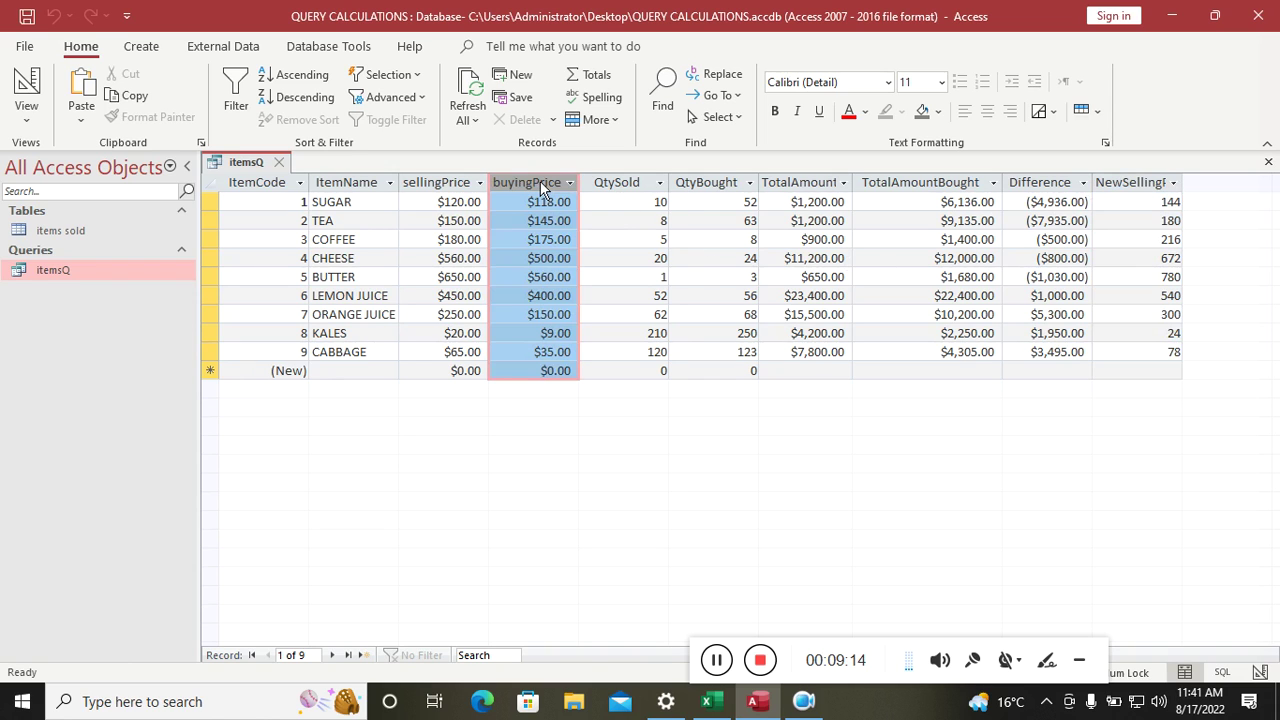
Return the query to Design view and narrow the Difference and TotalAmountBought columns in the design grid
{"action": "left_click", "coordinate": [25, 90]}
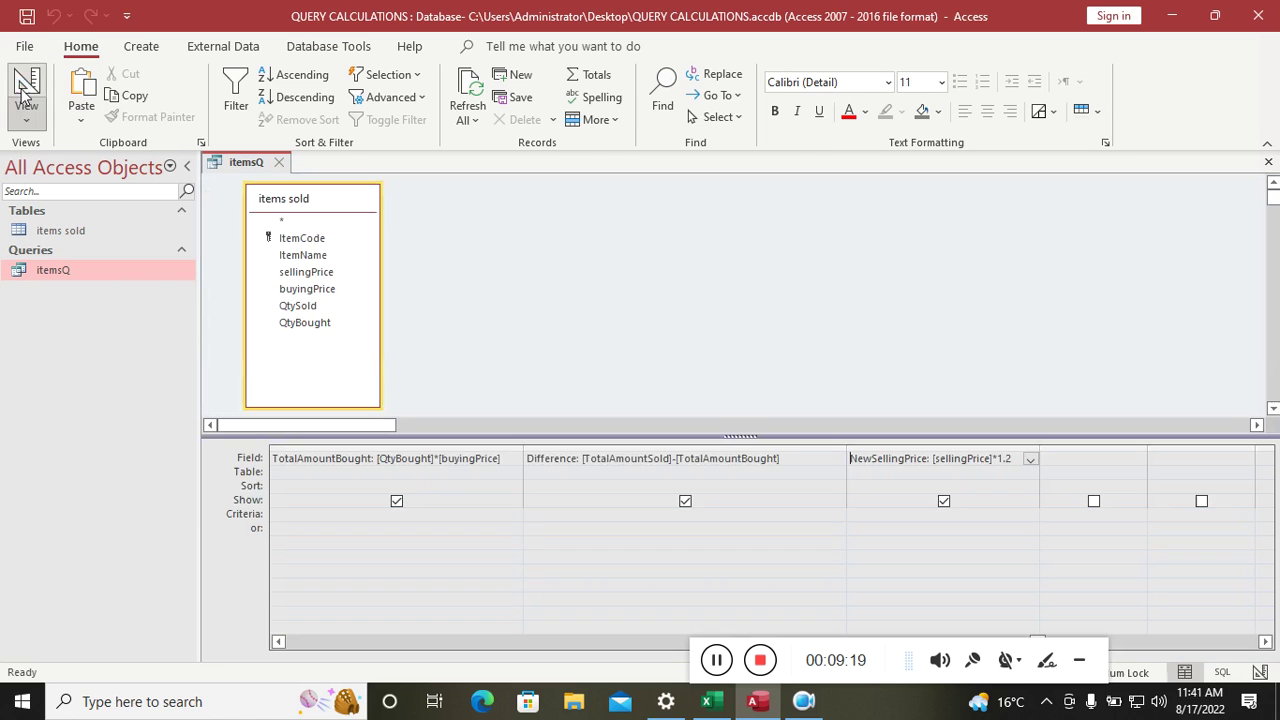
{"action": "left_click", "coordinate": [842, 446]}
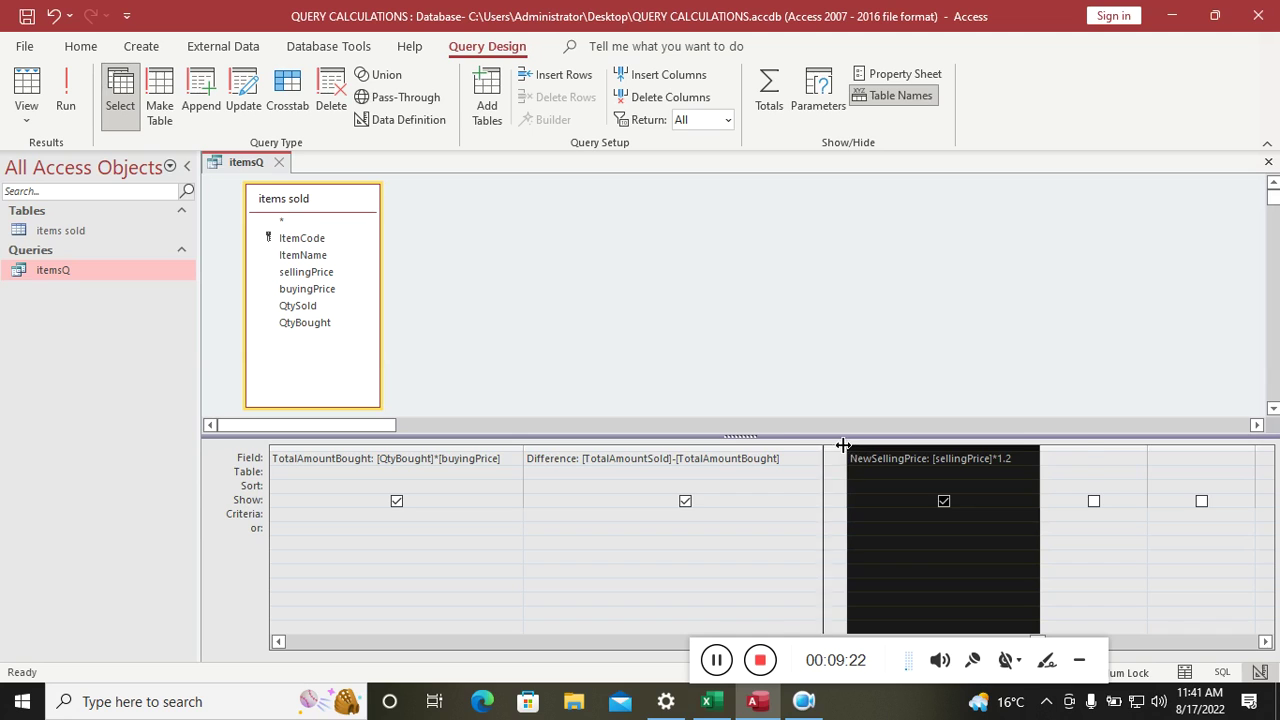
{"action": "left_click_drag", "start_coordinate": [847, 445], "coordinate": [682, 447]}
{"action": "left_click_drag", "start_coordinate": [523, 449], "coordinate": [342, 449]}
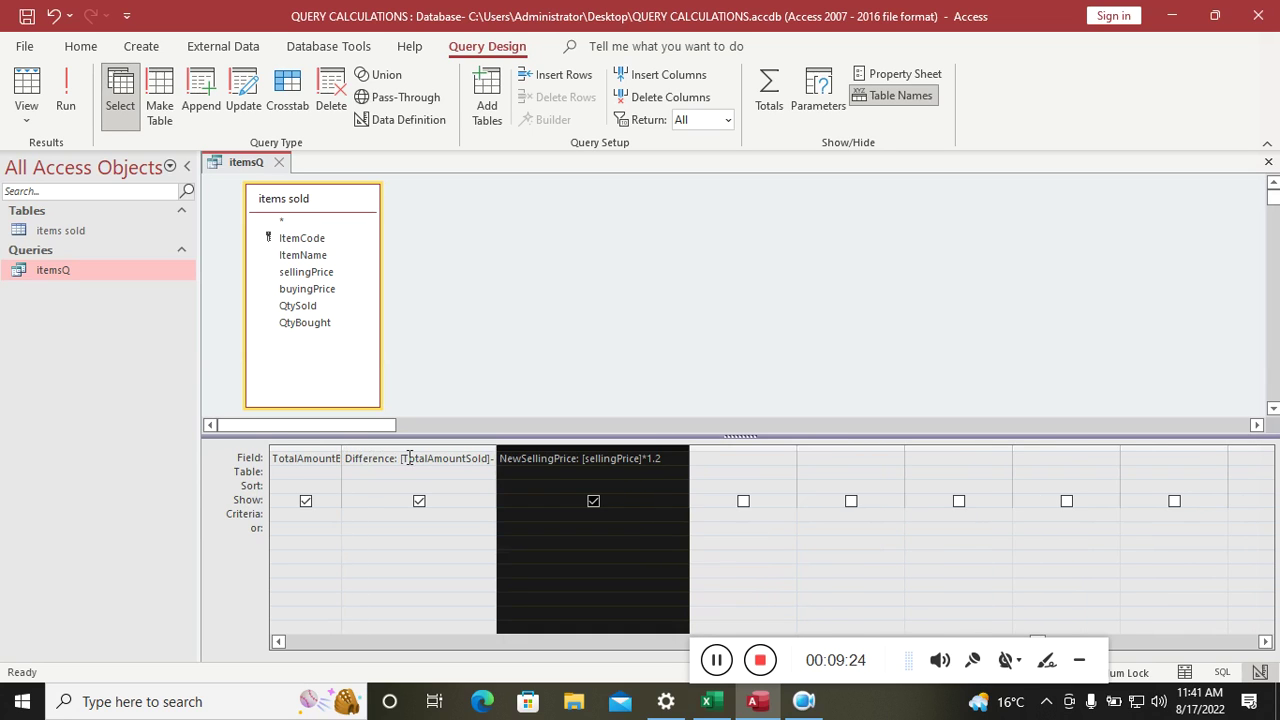
{"action": "left_click", "coordinate": [278, 641]}
{"action": "left_click", "coordinate": [278, 641]}
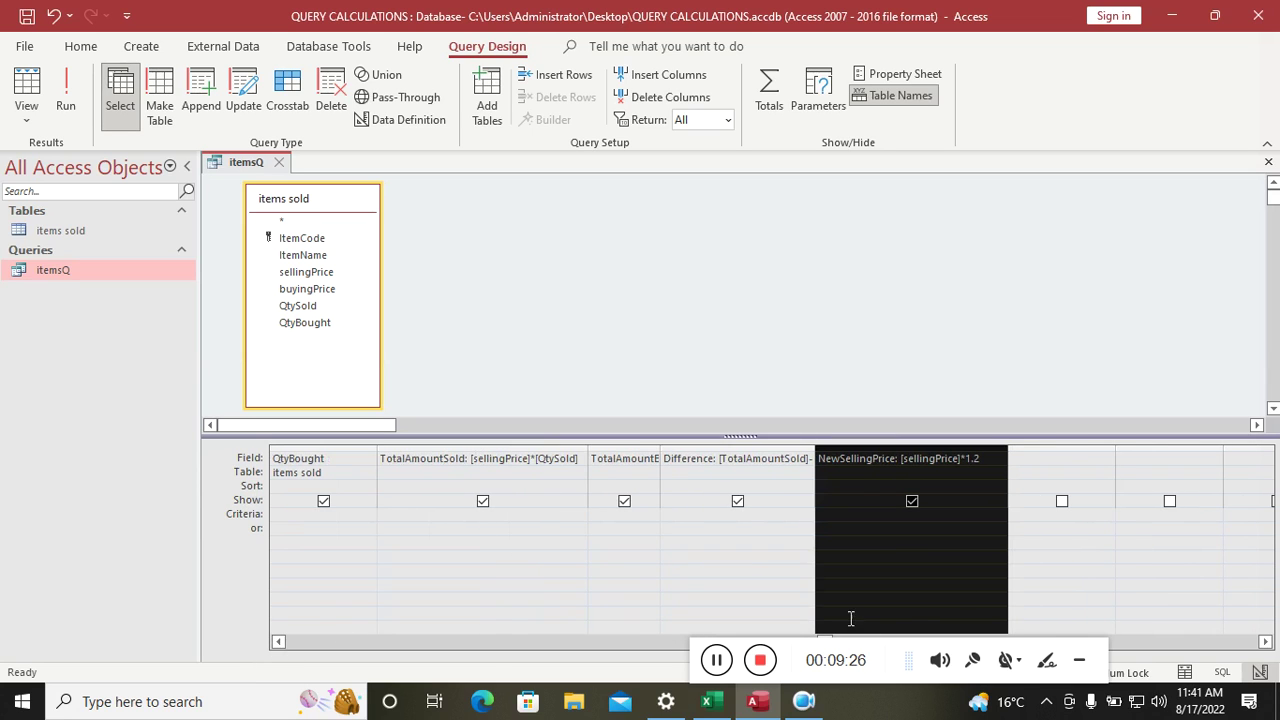
Add the calculated field NewBuyingPrice as buyingPrice/2 after NewSellingPrice, and widen its column to show the expression
{"action": "left_click", "coordinate": [1038, 458]}
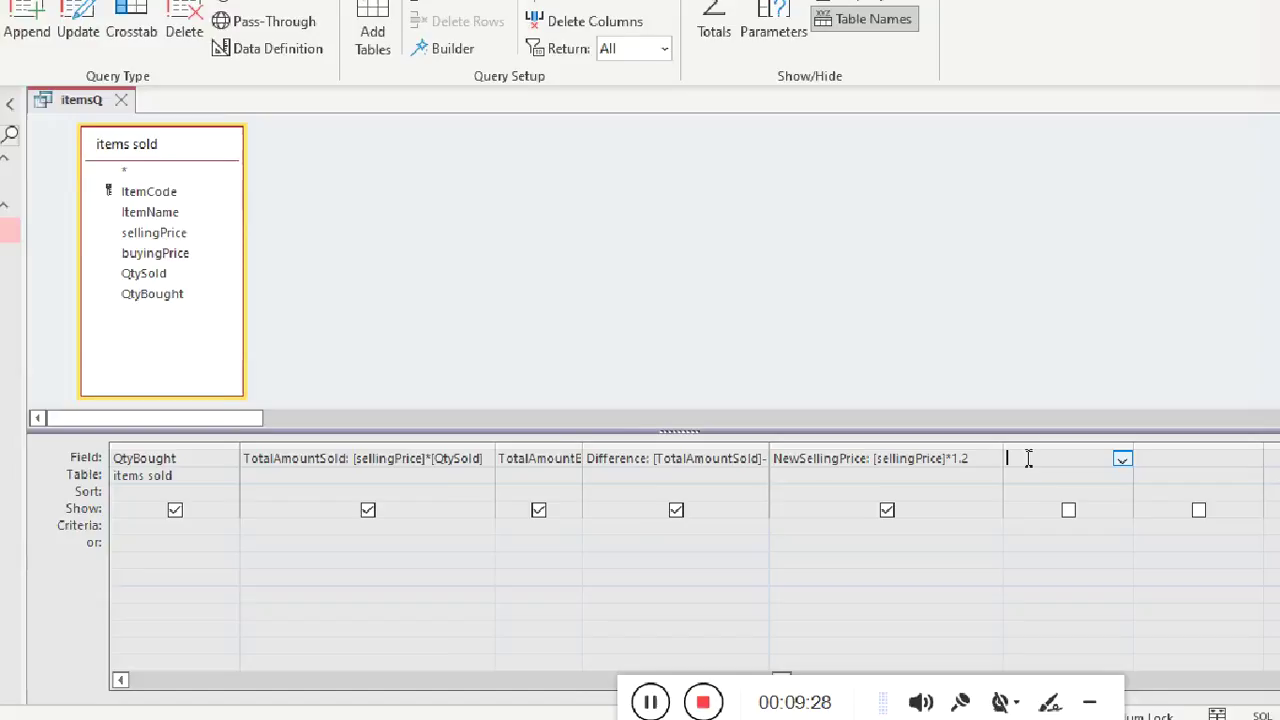
{"action": "type", "text": "Ne"}
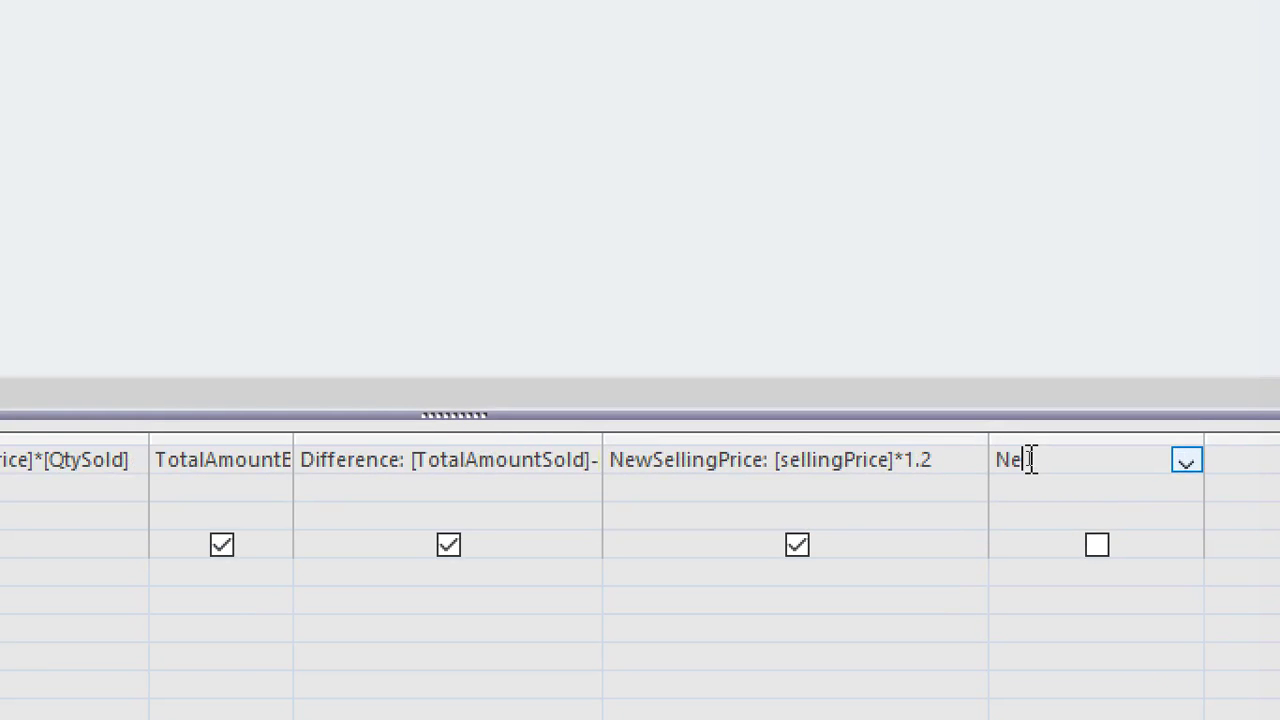
{"action": "type", "text": "wBuyingPric"}
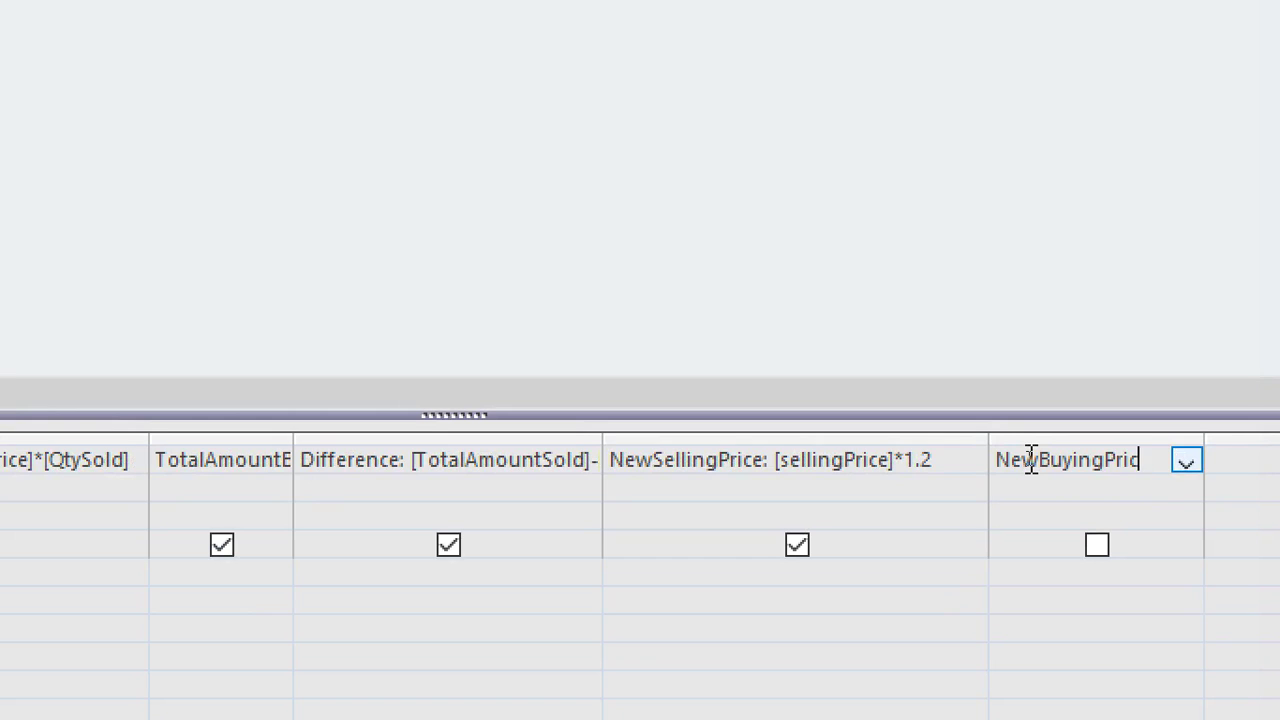
{"action": "type", "text": "e:buyingPrice"}
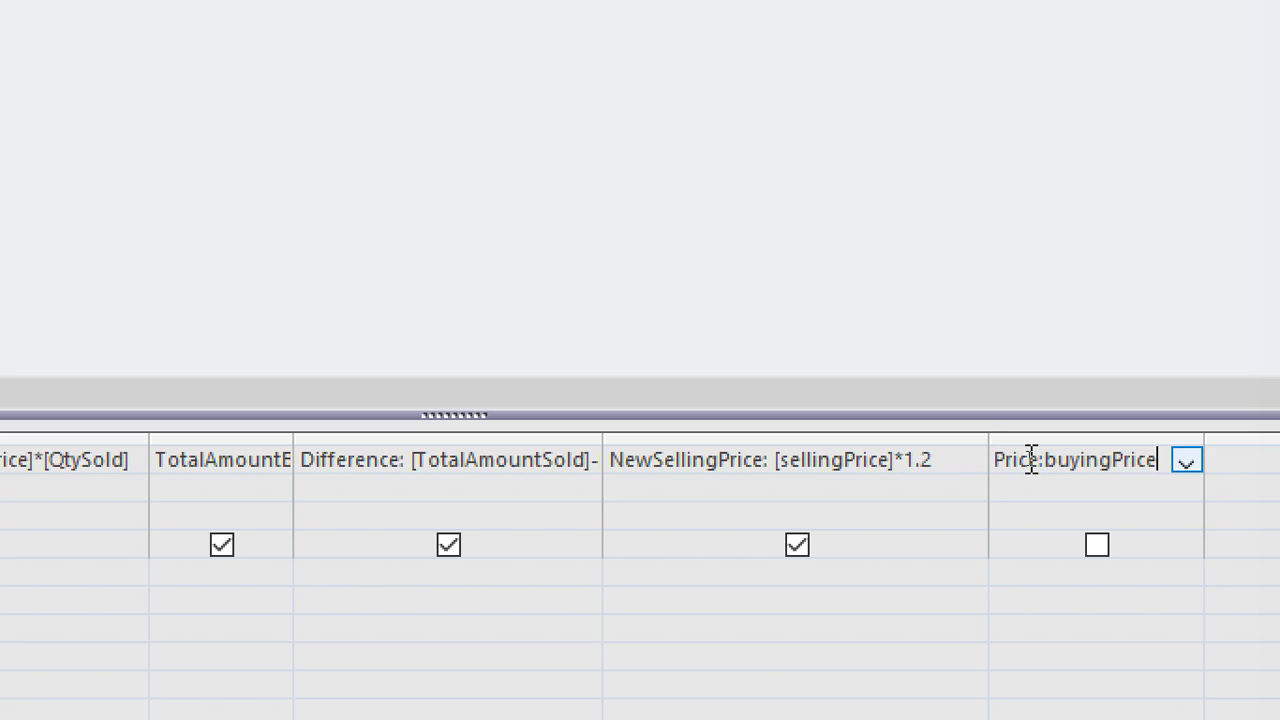
{"action": "type", "text": "/2"}
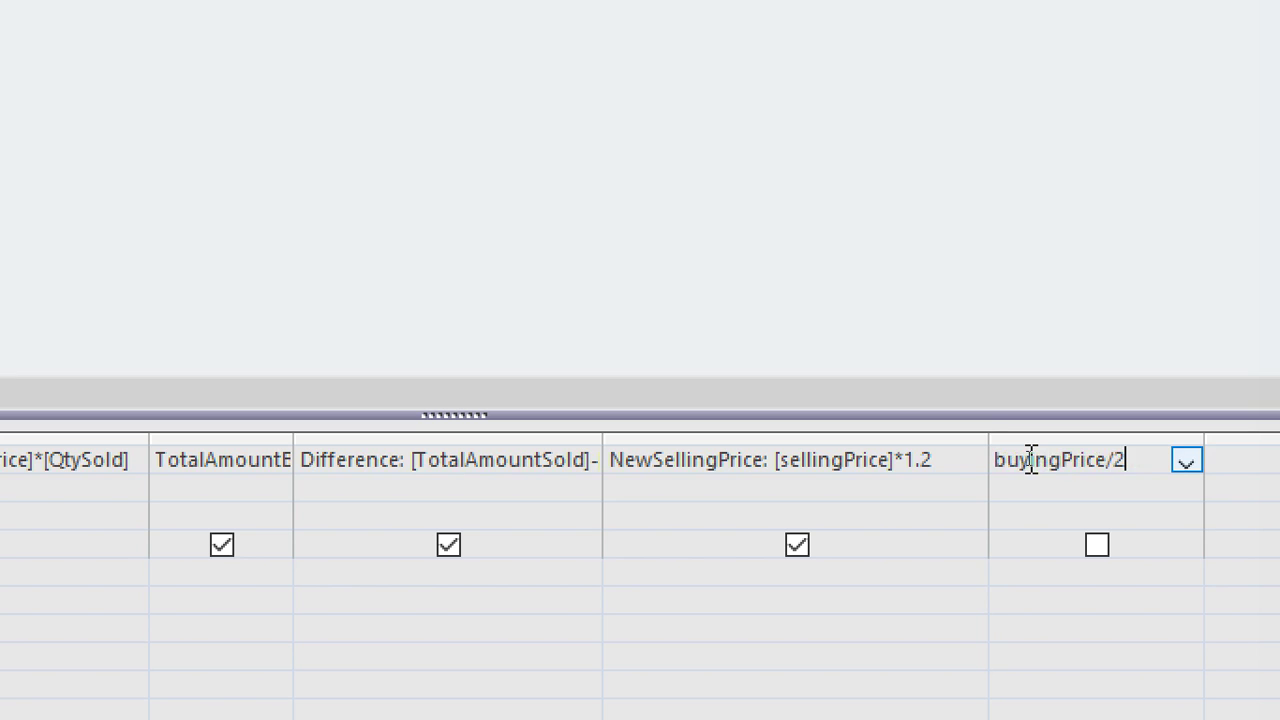
{"action": "left_click", "coordinate": [1099, 548]}
{"action": "scroll", "coordinate": [1129, 449], "scroll_direction": "right", "scroll_amount": 2}
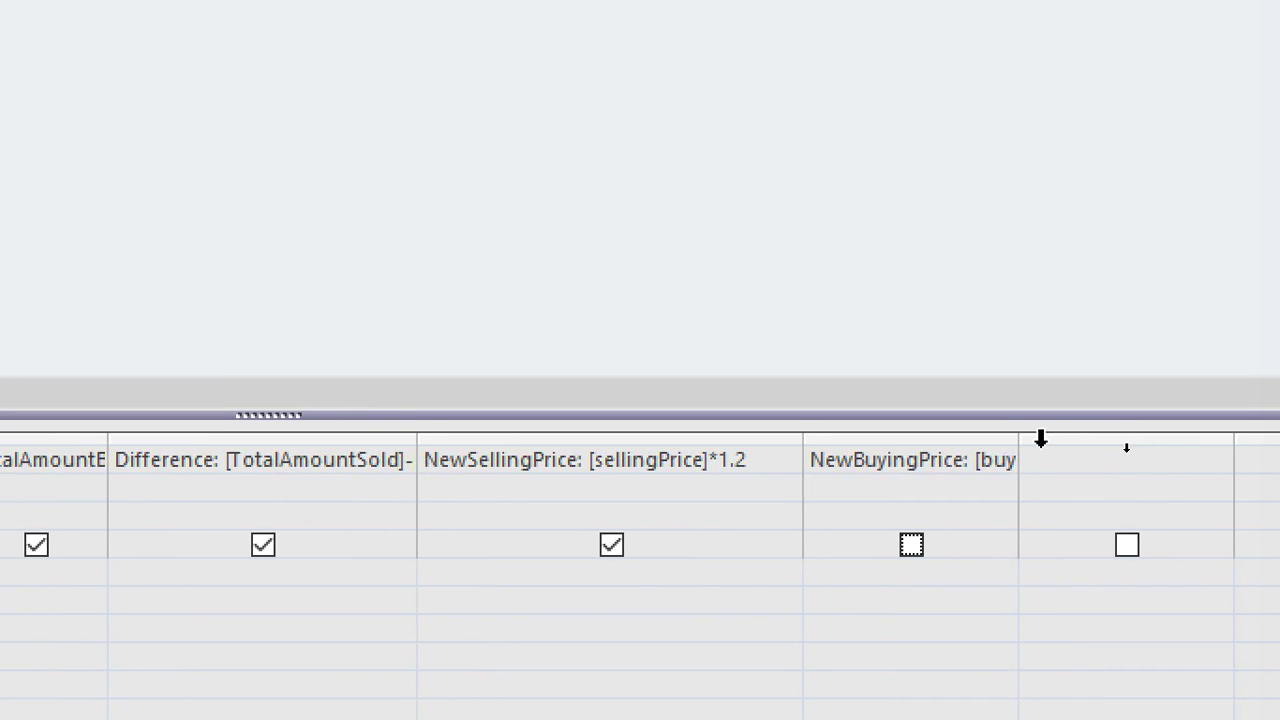
{"action": "left_click_drag", "start_coordinate": [1022, 440], "coordinate": [1136, 440]}
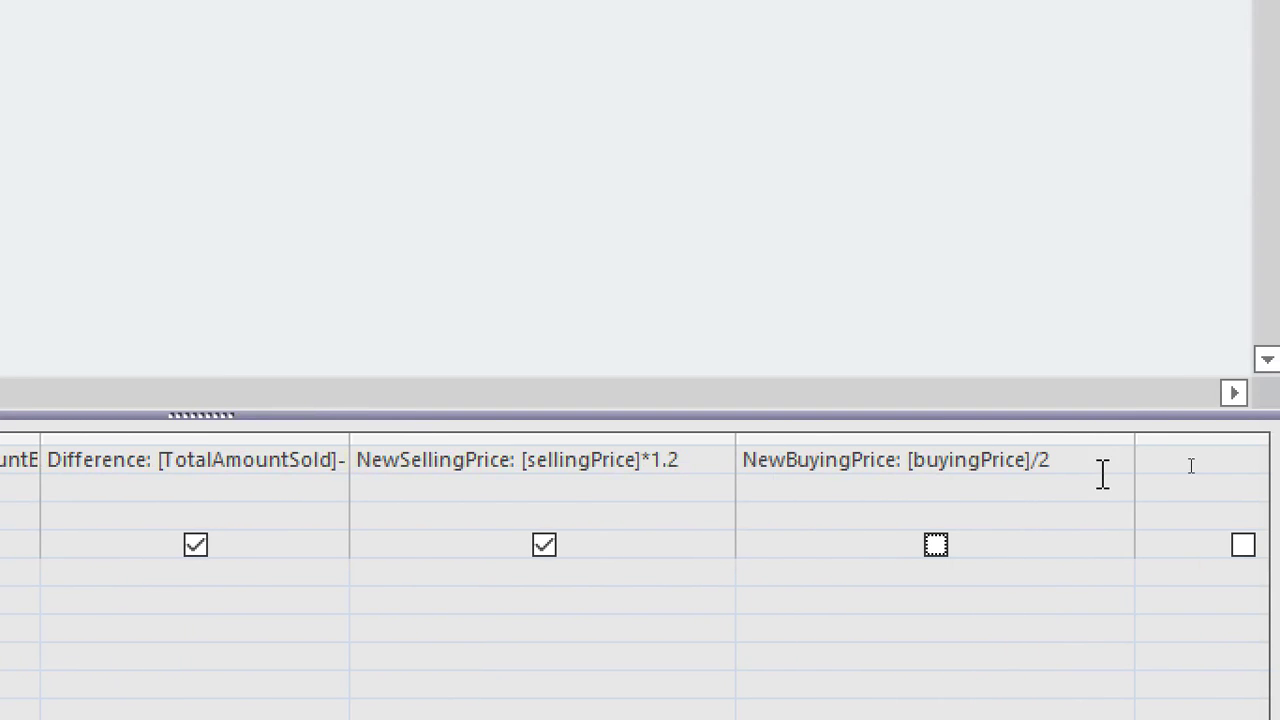
Enclose buyingPrice in parentheses in the NewBuyingPrice expression so that it reads ([buyingPrice])/2
{"action": "left_click", "coordinate": [1031, 466]}
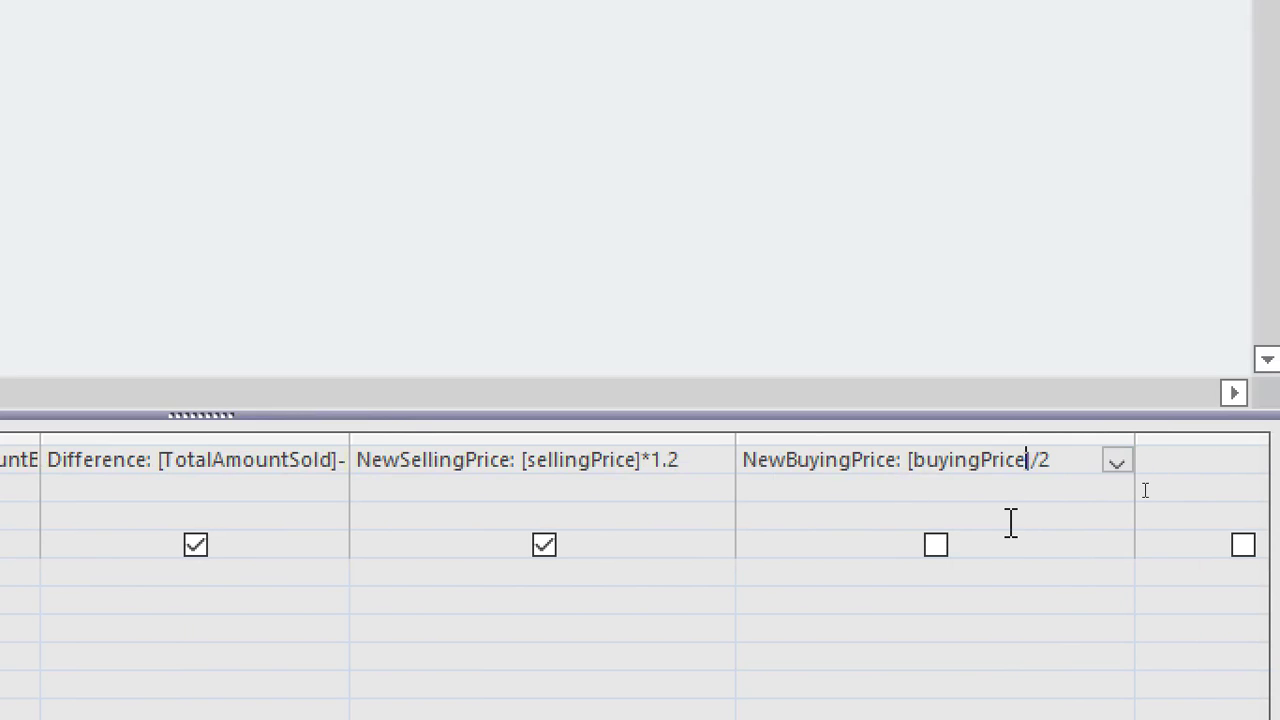
{"action": "key", "text": "Right"}
{"action": "type", "text": "]"}
{"action": "left_click", "coordinate": [903, 468]}
{"action": "type", "text": "("}
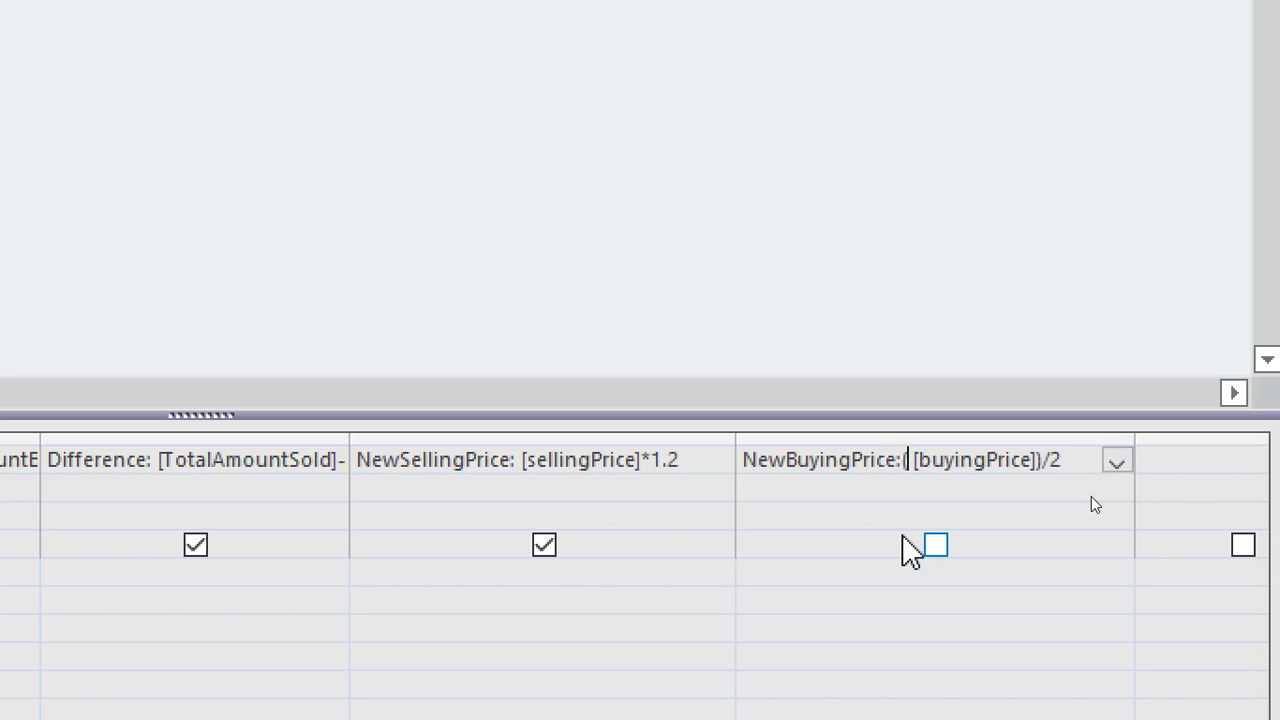
{"action": "left_click_drag", "start_coordinate": [1079, 458], "coordinate": [672, 458]}
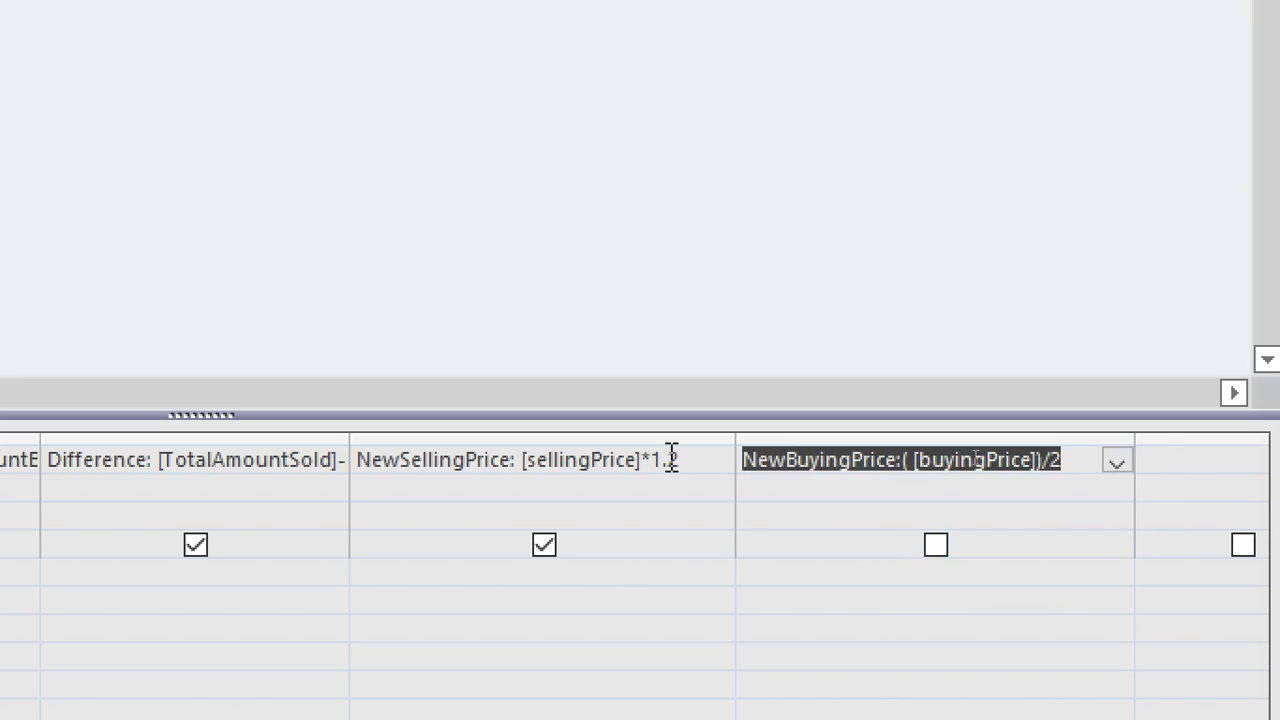
{"action": "key", "text": "Home"}
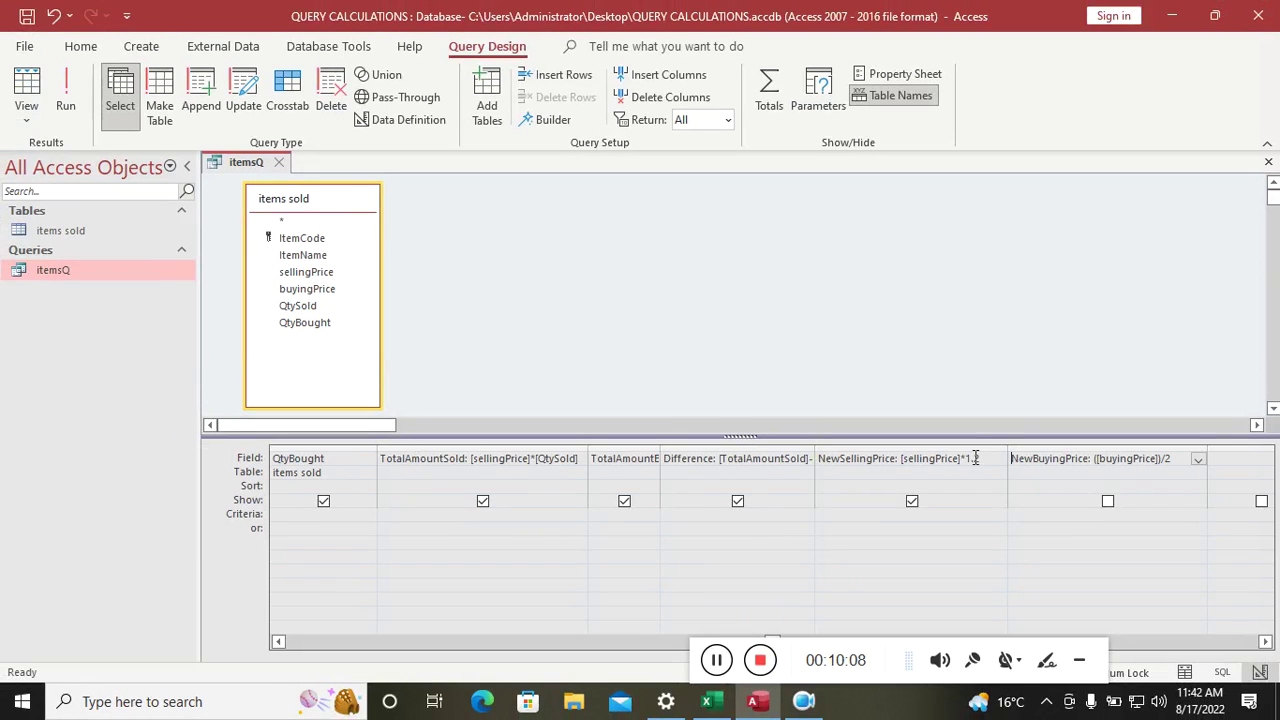
Check the query's results, and include the NewBuyingPrice field in the output from Design view
{"action": "left_click", "coordinate": [65, 100]}
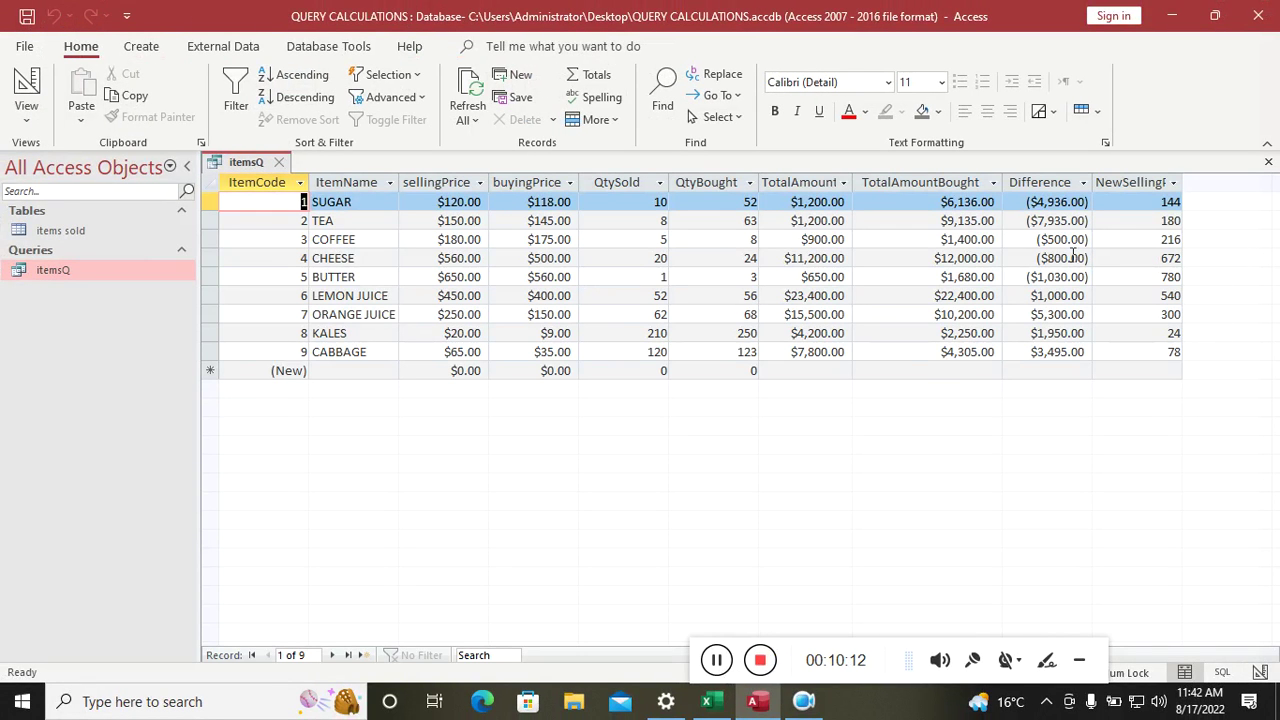
{"action": "left_click", "coordinate": [27, 88]}
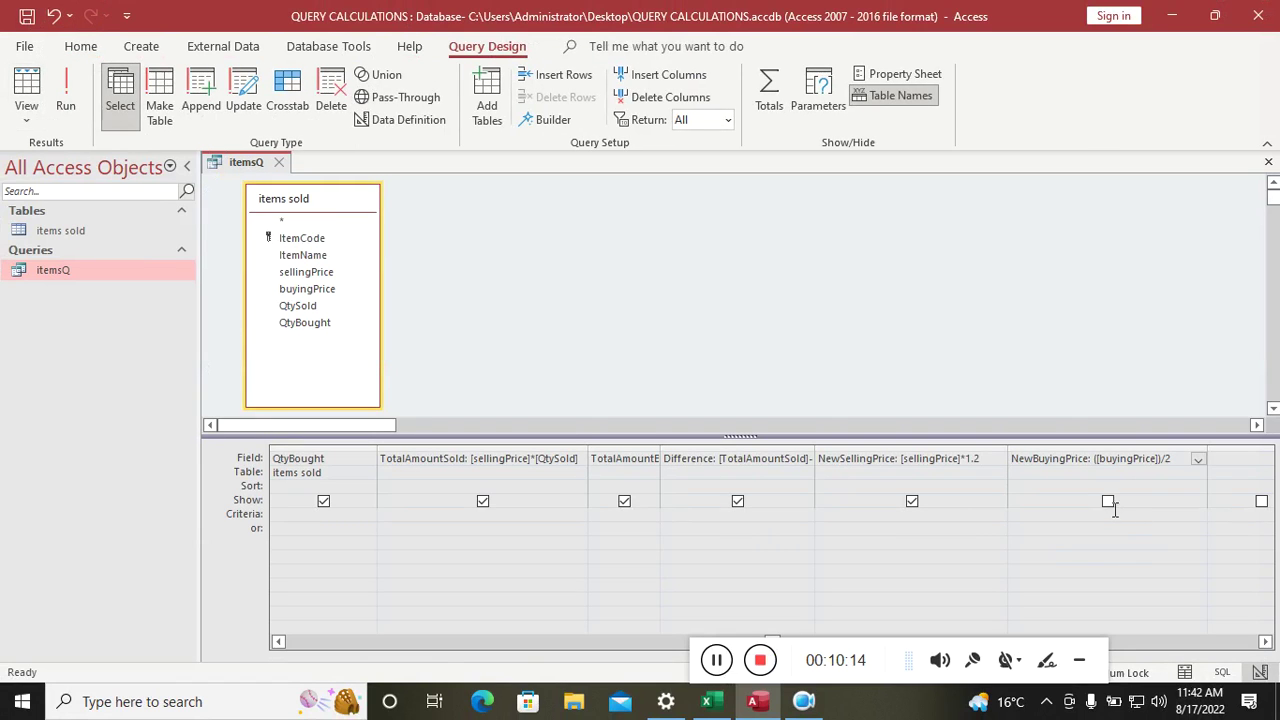
{"action": "left_click", "coordinate": [1108, 501]}
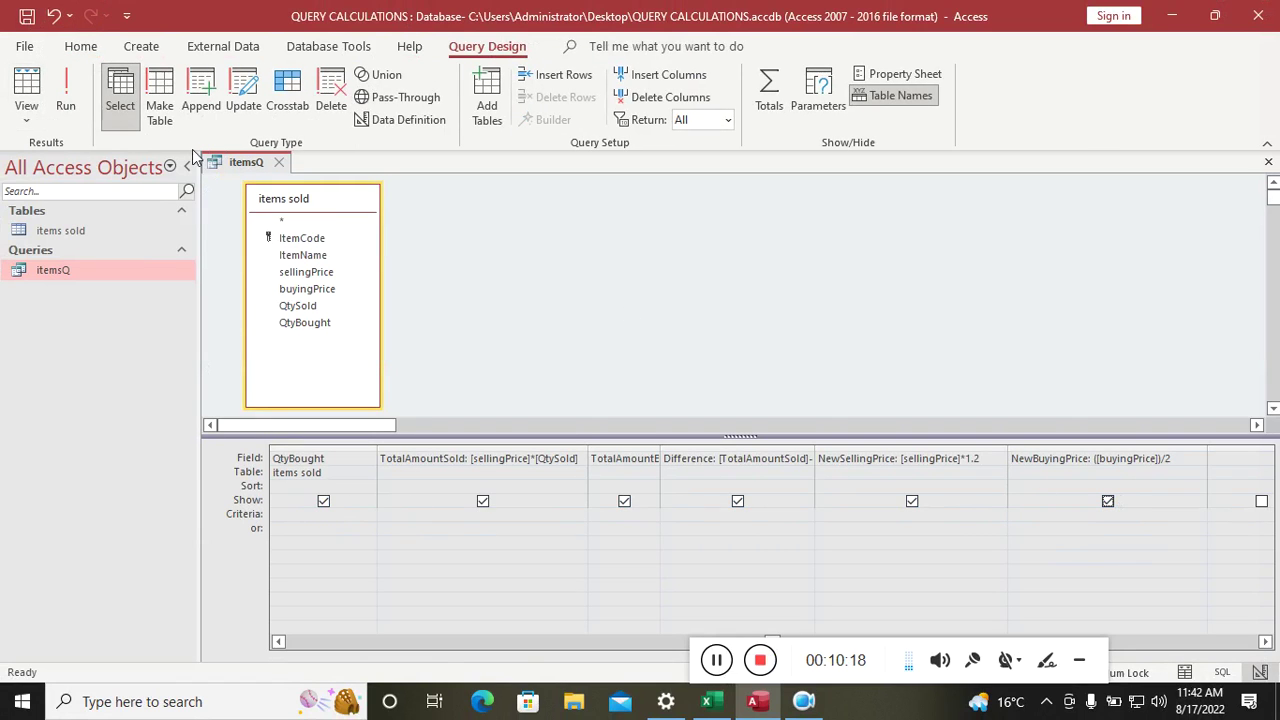
Run the query again and compare the NewBuyingPrice values with the buyingPrice column
{"action": "left_click", "coordinate": [65, 95]}
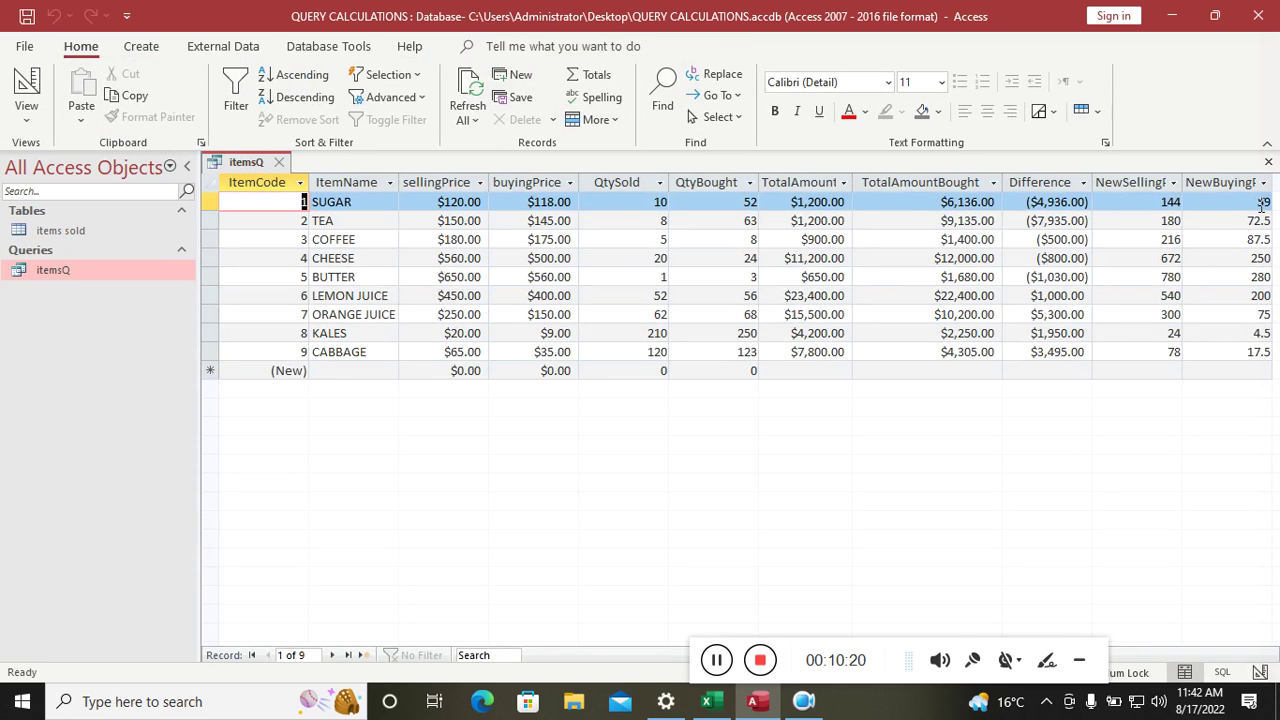
{"action": "left_click", "coordinate": [524, 184]}
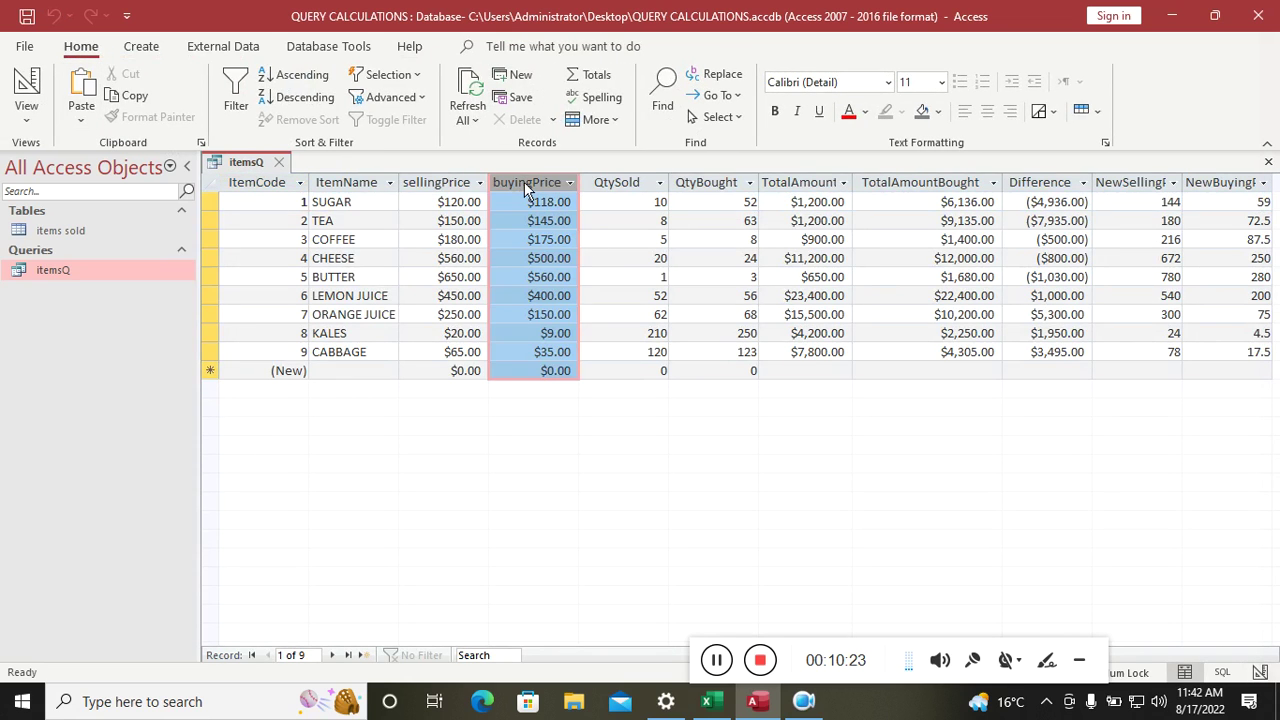
{"action": "left_click", "coordinate": [1212, 201]}
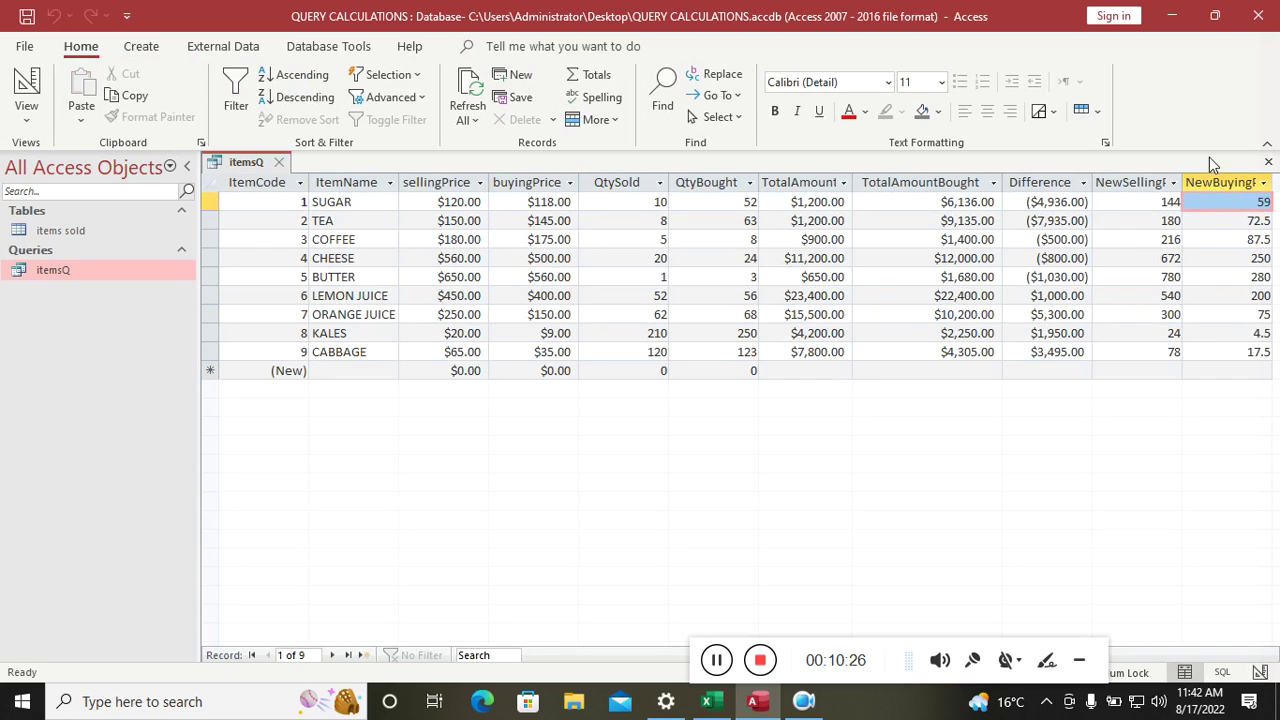
Move the NewBuyingPrice column directly after buyingPrice, and the NewSellingPrice column directly after sellingPrice in the query's datasheet
{"action": "left_click", "coordinate": [1212, 220]}
{"action": "left_click", "coordinate": [1212, 190]}
{"action": "left_click_drag", "start_coordinate": [1212, 192], "coordinate": [606, 225]}
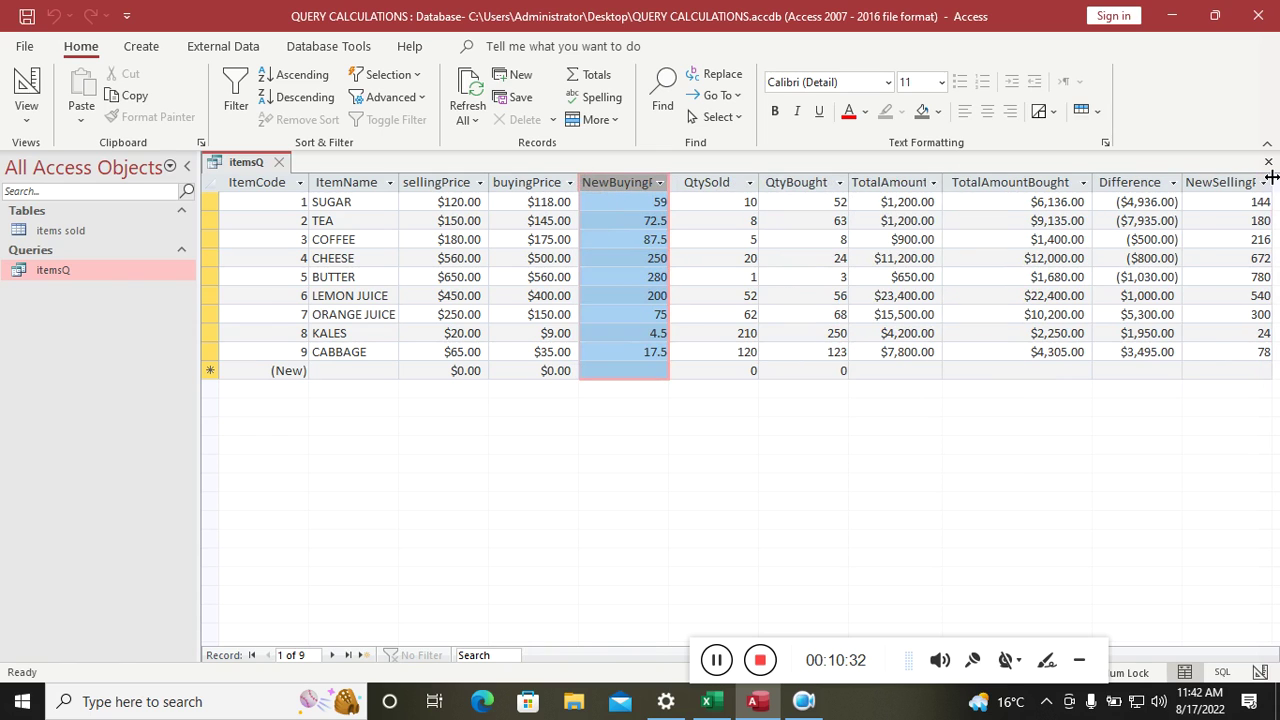
{"action": "left_click", "coordinate": [1230, 184]}
{"action": "left_click_drag", "start_coordinate": [1230, 190], "coordinate": [860, 220]}
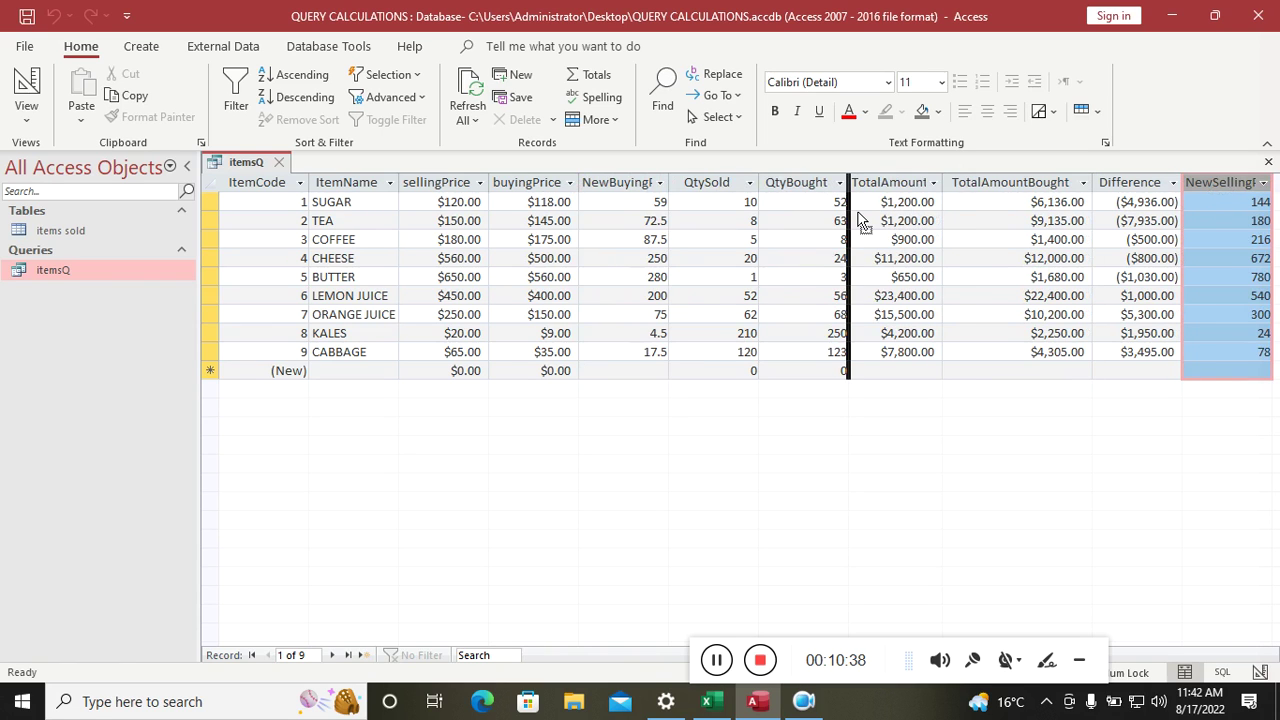
{"action": "left_click_drag", "start_coordinate": [860, 220], "coordinate": [487, 220]}
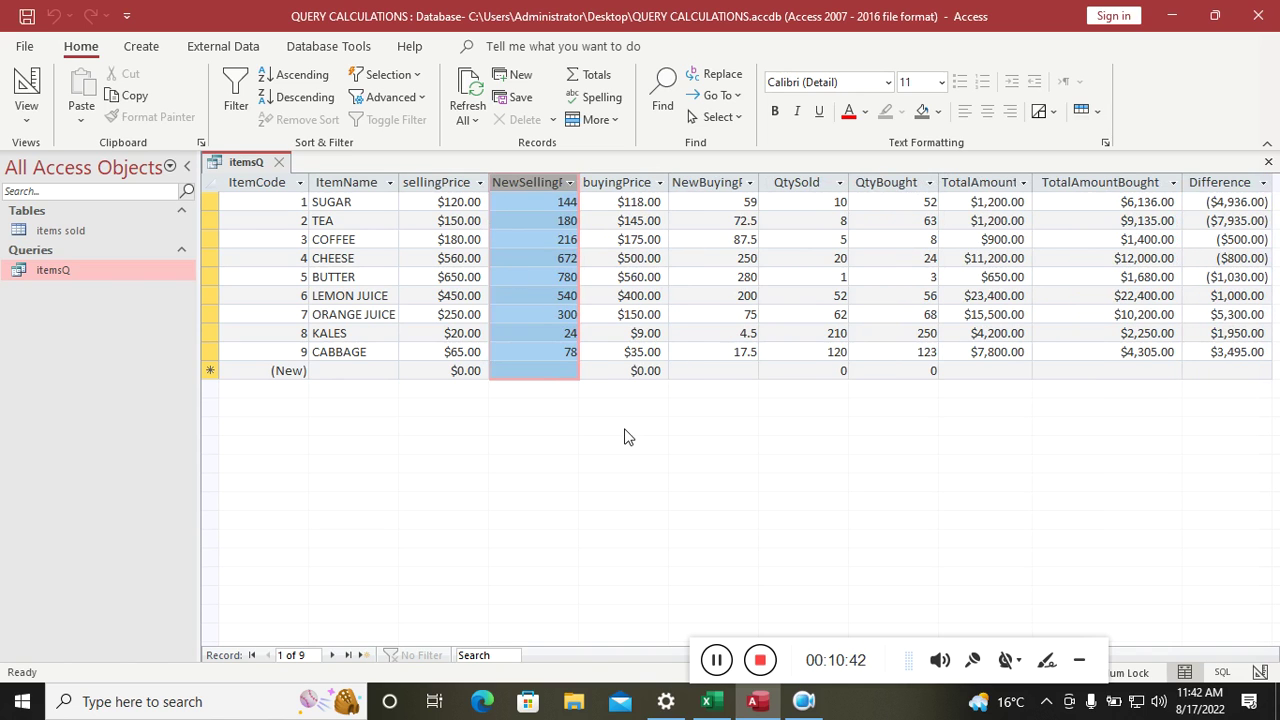
Widen the NewBuyingPrice and NewSellingPrice columns in the datasheet to make room for their headings
{"action": "left_click_drag", "start_coordinate": [763, 183], "coordinate": [801, 183]}
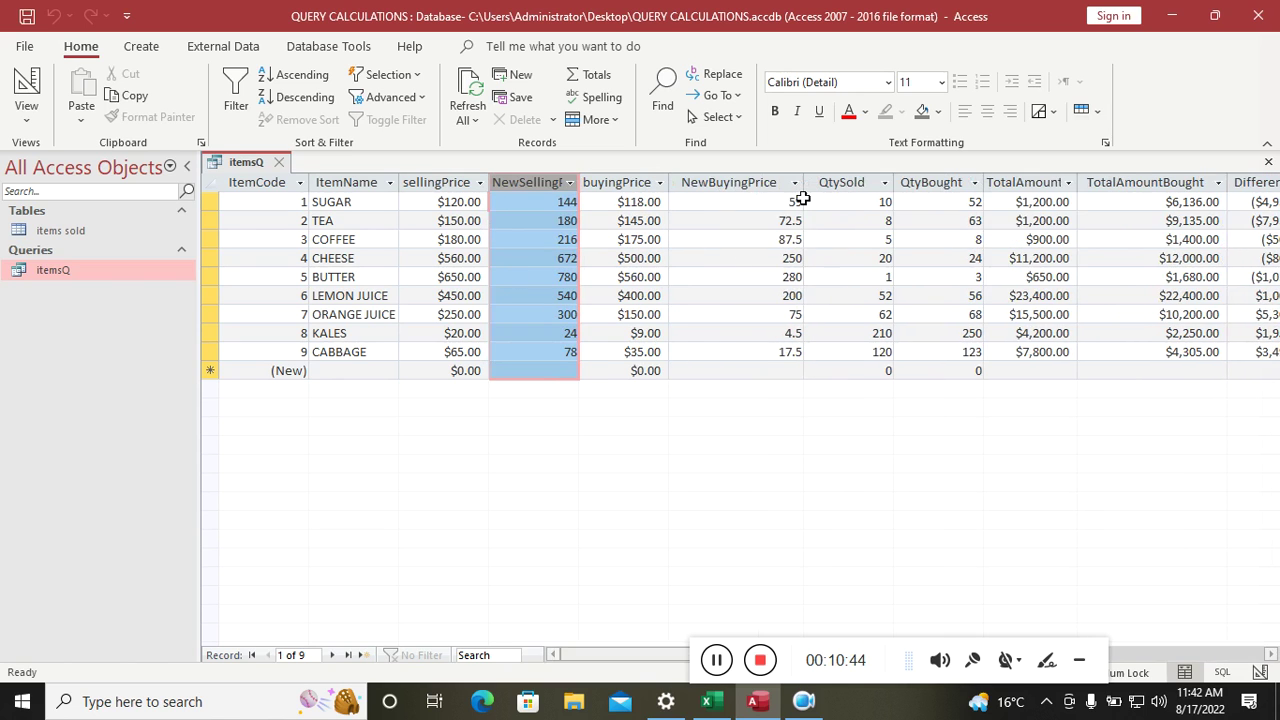
{"action": "left_click_drag", "start_coordinate": [580, 183], "coordinate": [600, 183]}
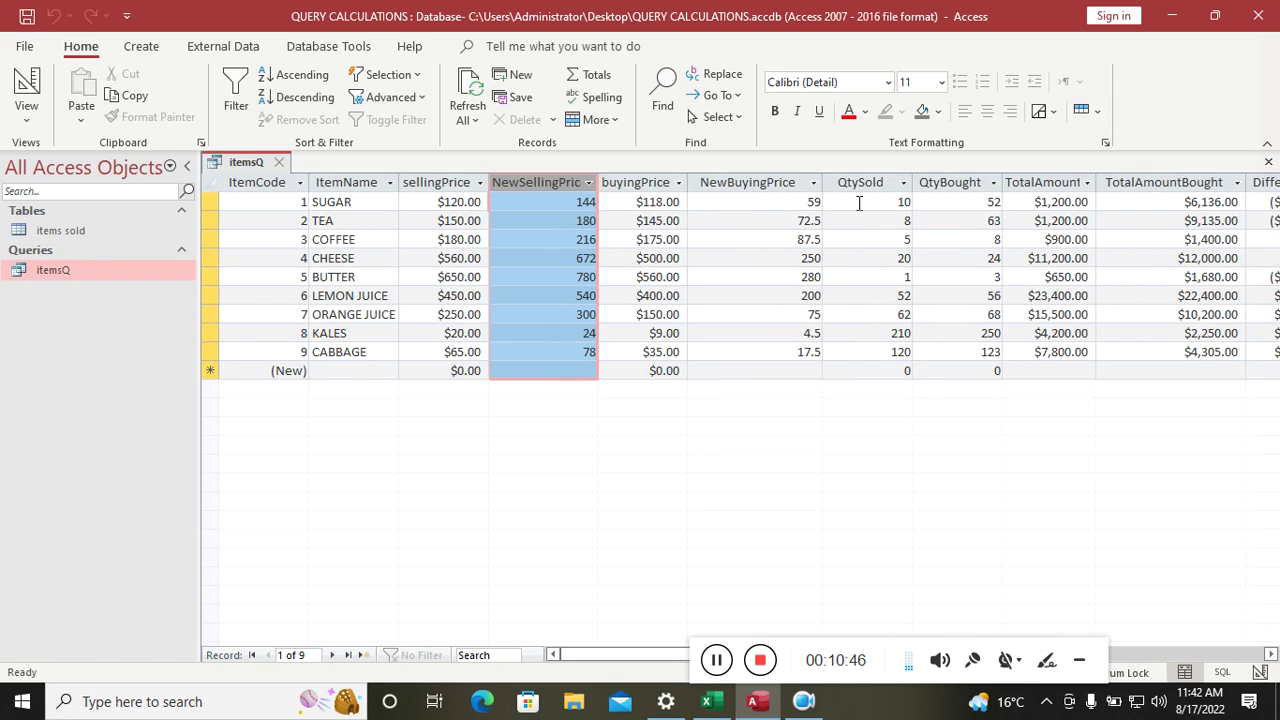
{"action": "left_click_drag", "start_coordinate": [792, 176], "coordinate": [570, 165]}
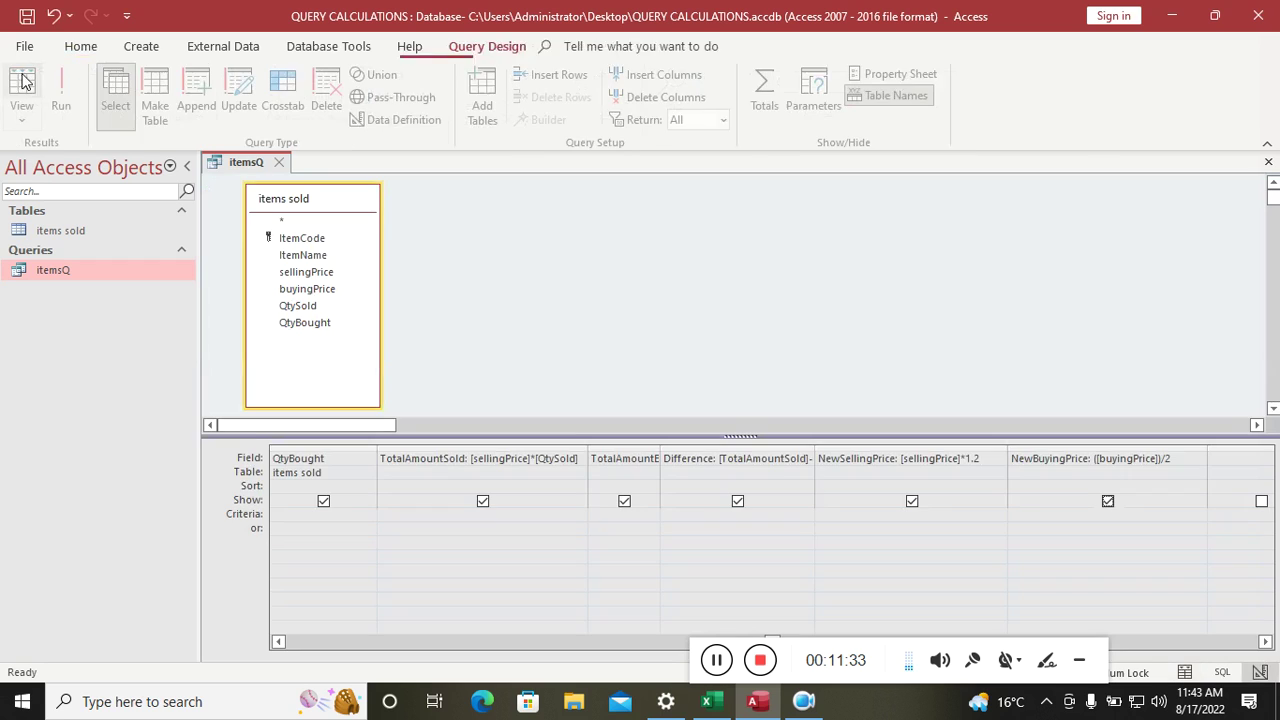
In Design view, set the sellingPrice criterion to >=300, and run the query to check the sellingPrice column
{"action": "left_click", "coordinate": [27, 84]}
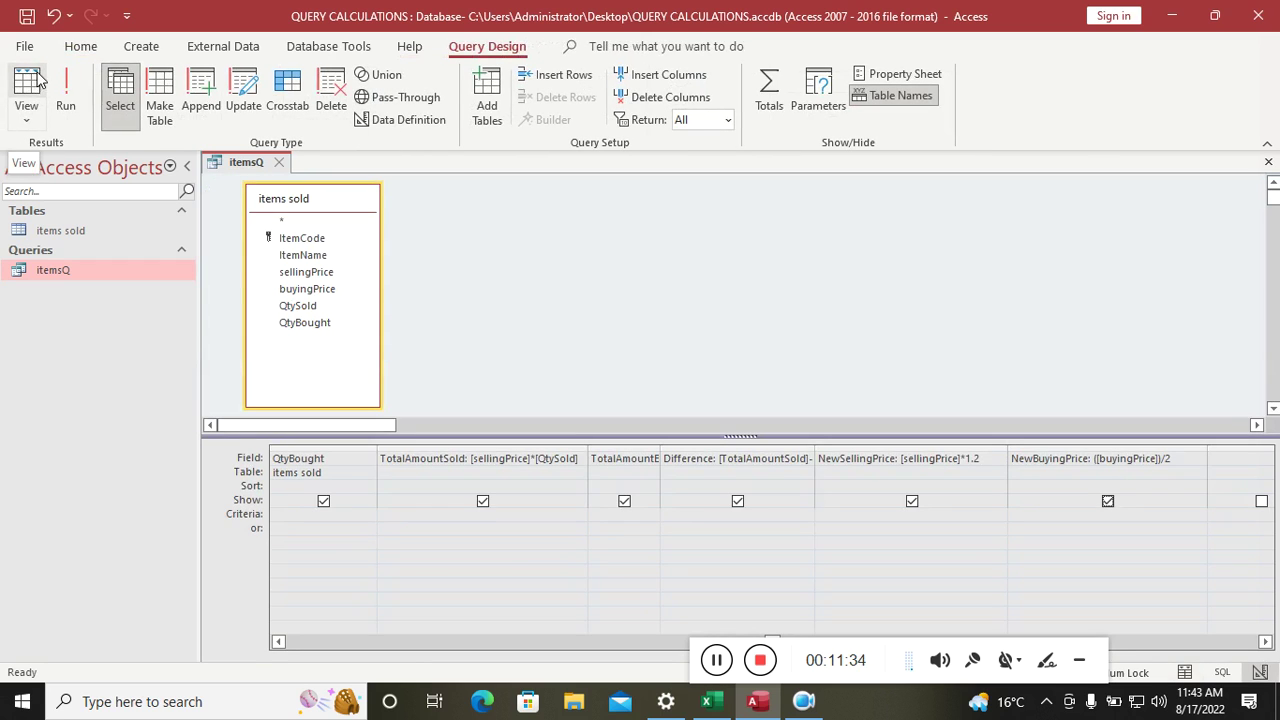
{"action": "left_click", "coordinate": [279, 642]}
{"action": "left_click", "coordinate": [279, 642]}
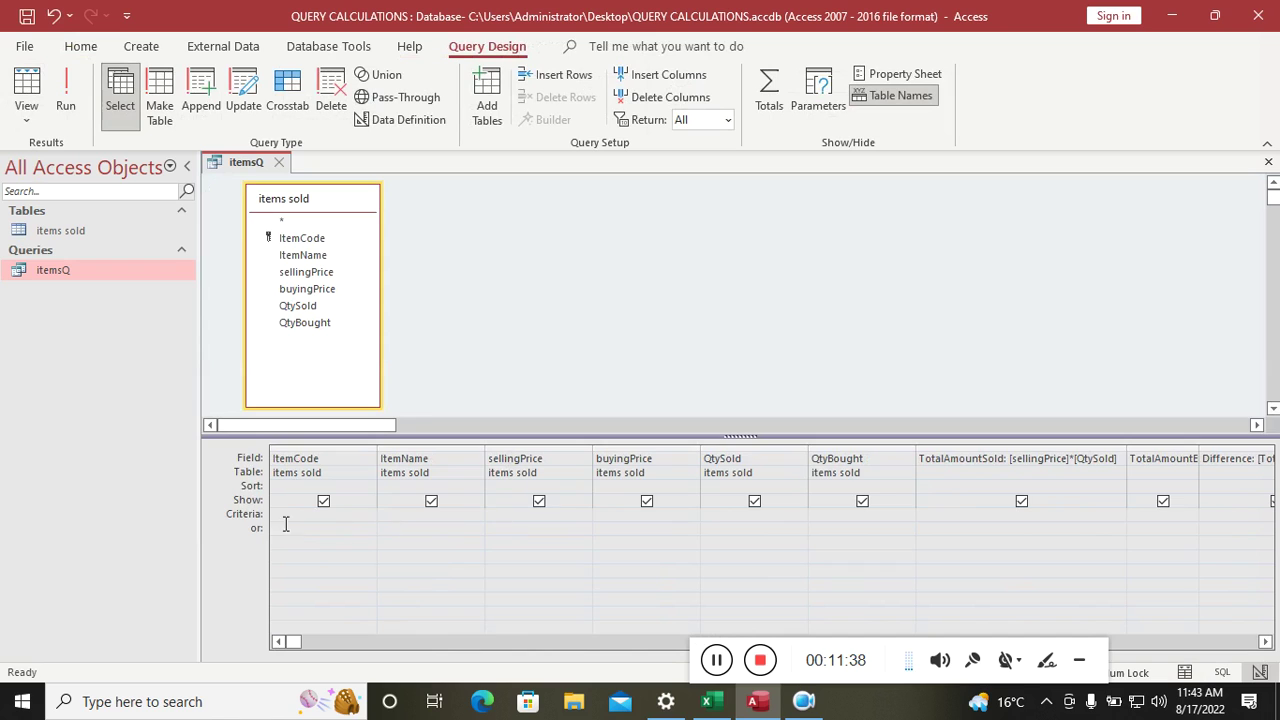
{"action": "left_click", "coordinate": [500, 517]}
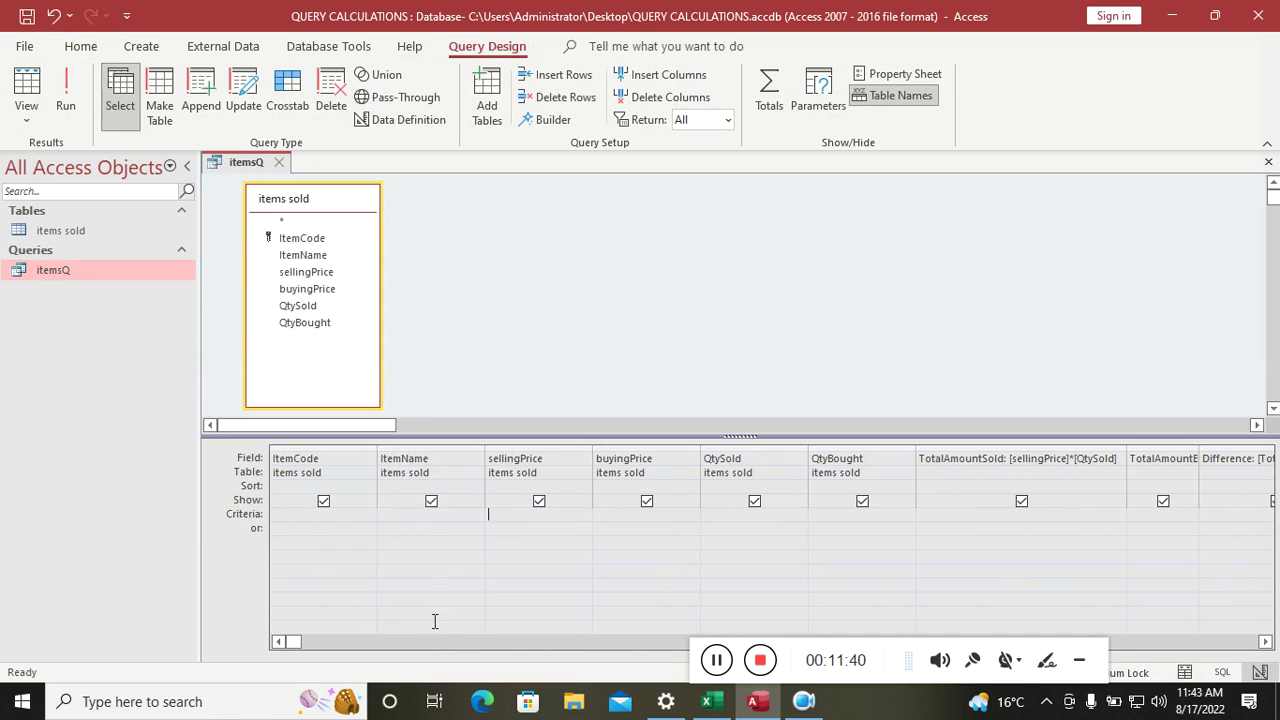
{"action": "type", "text": ">=300"}
{"action": "left_click_drag", "start_coordinate": [524, 517], "coordinate": [454, 517]}
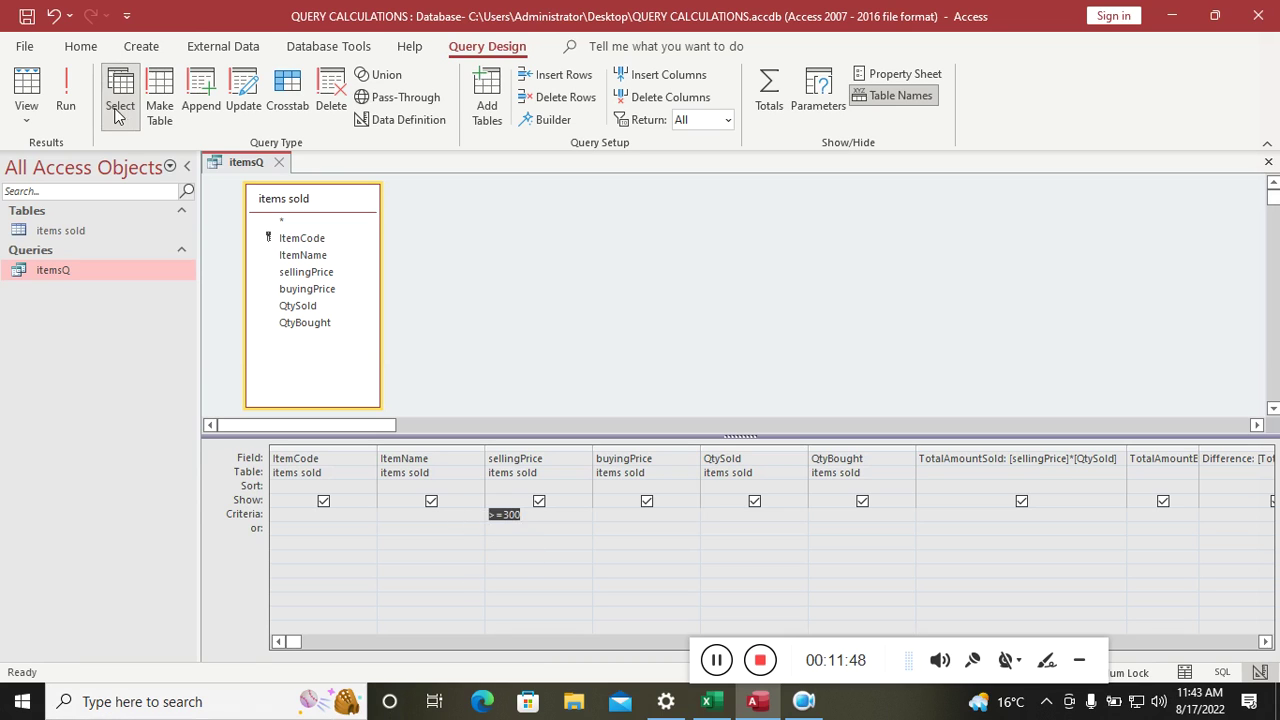
{"action": "left_click", "coordinate": [66, 90]}
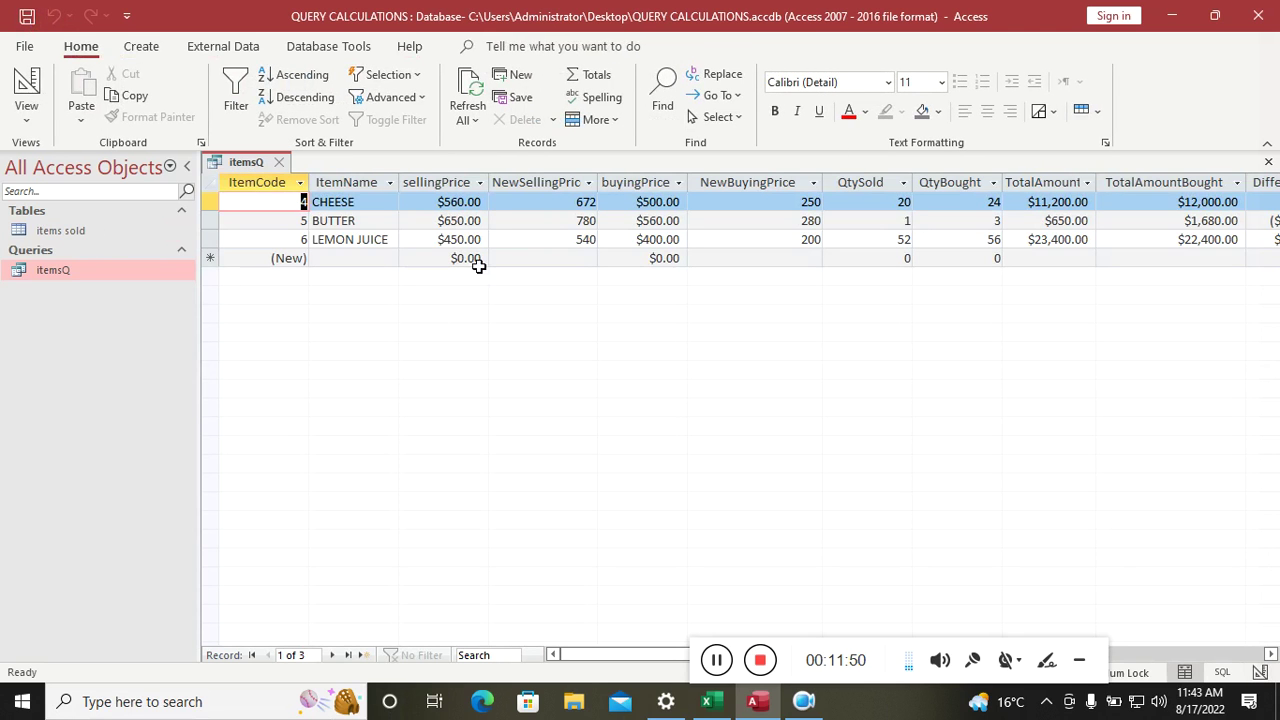
{"action": "left_click", "coordinate": [465, 186]}
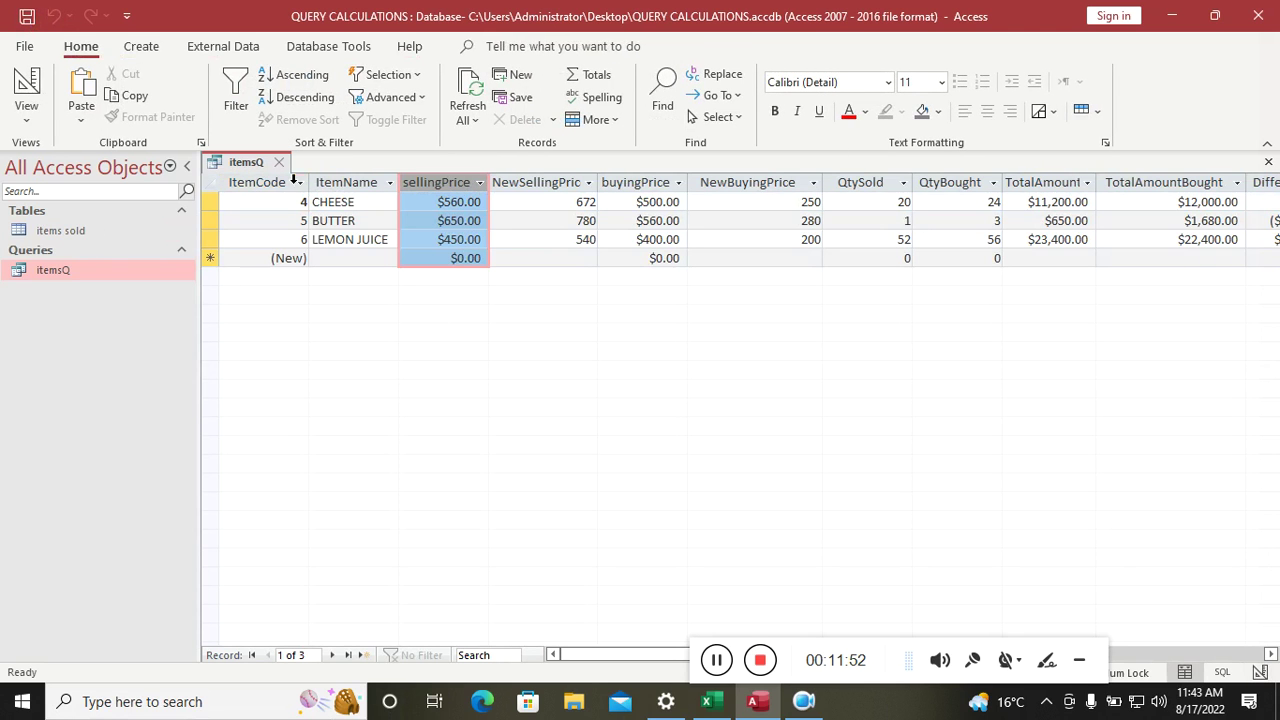